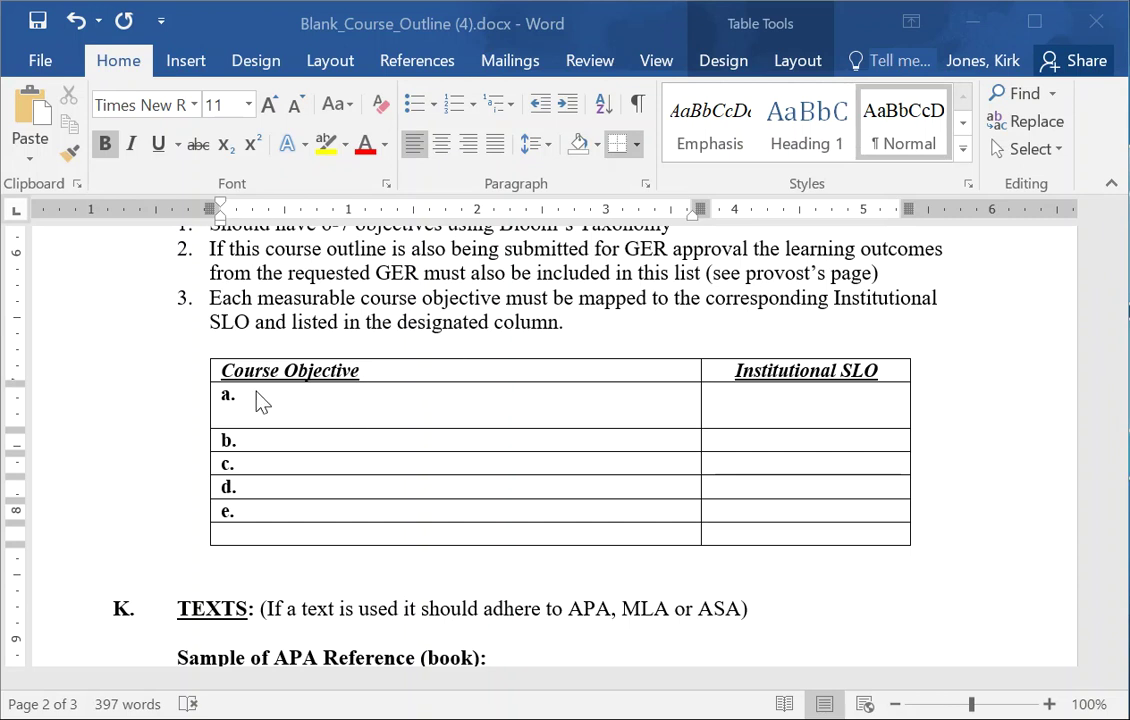
# Bring the Document1 measurability checklist to the front
pyautogui.scroll(1, 350, 300)
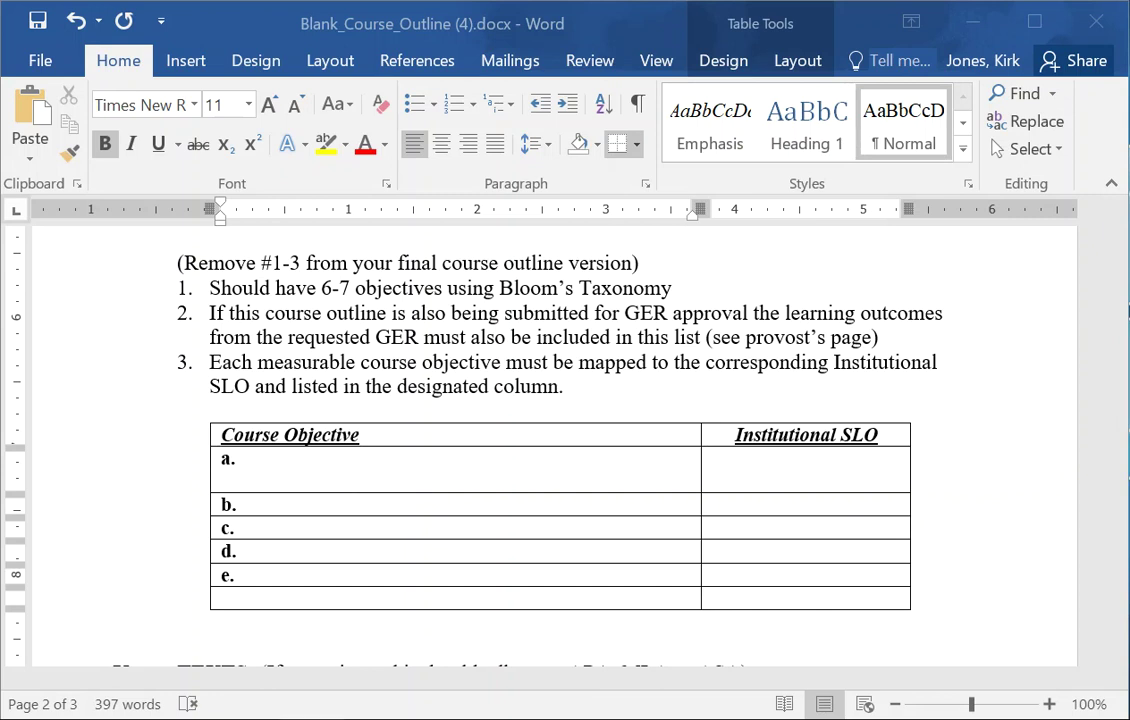
pyautogui.moveTo(244, 718)
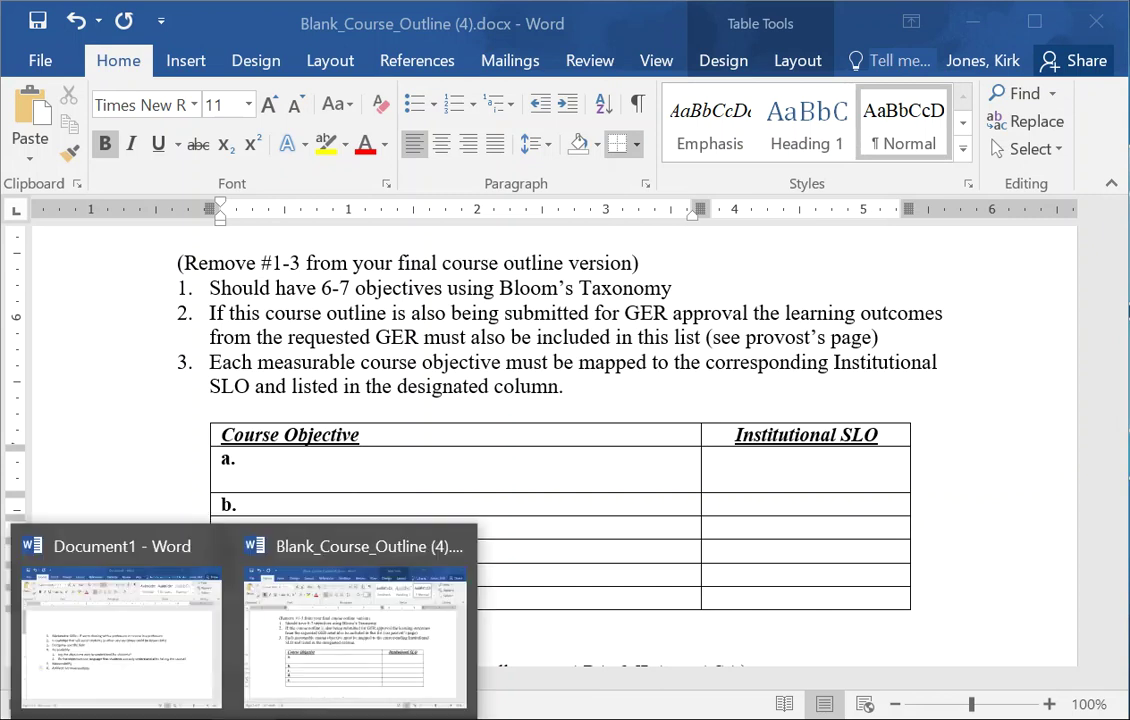
pyautogui.click(145, 660)
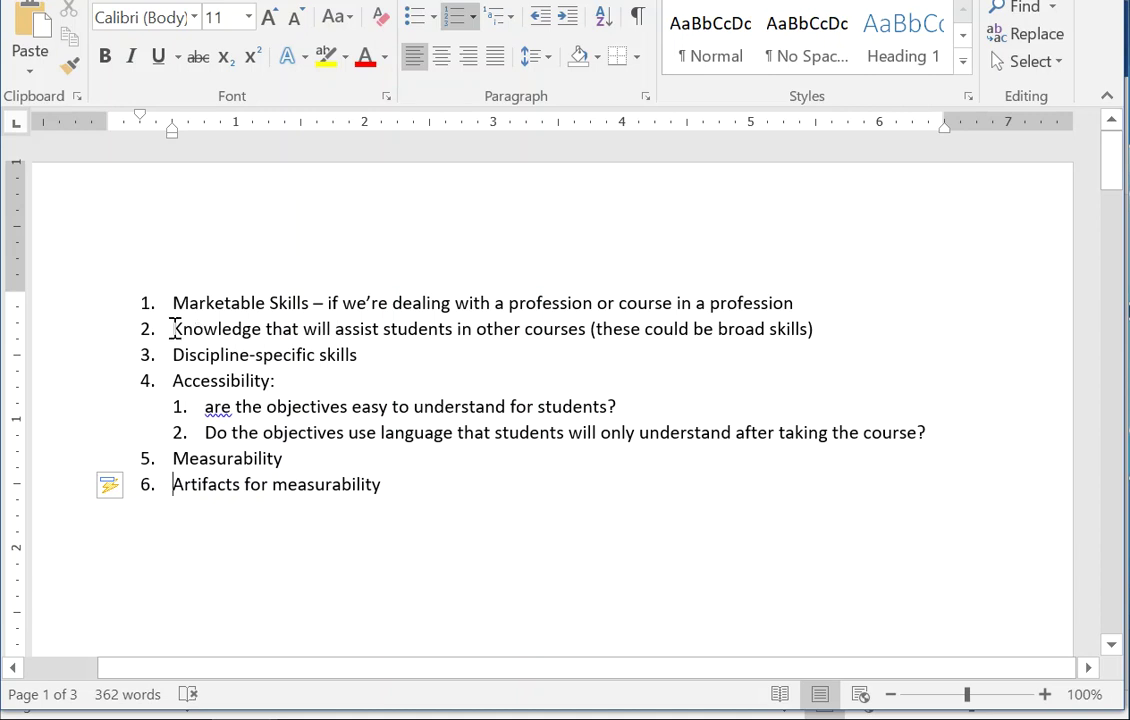
# Highlight criteria 1–3 in turn: Marketable Skills, broad knowledge, and Discipline-specific skills
pyautogui.moveTo(174, 301); pyautogui.dragTo(797, 305)
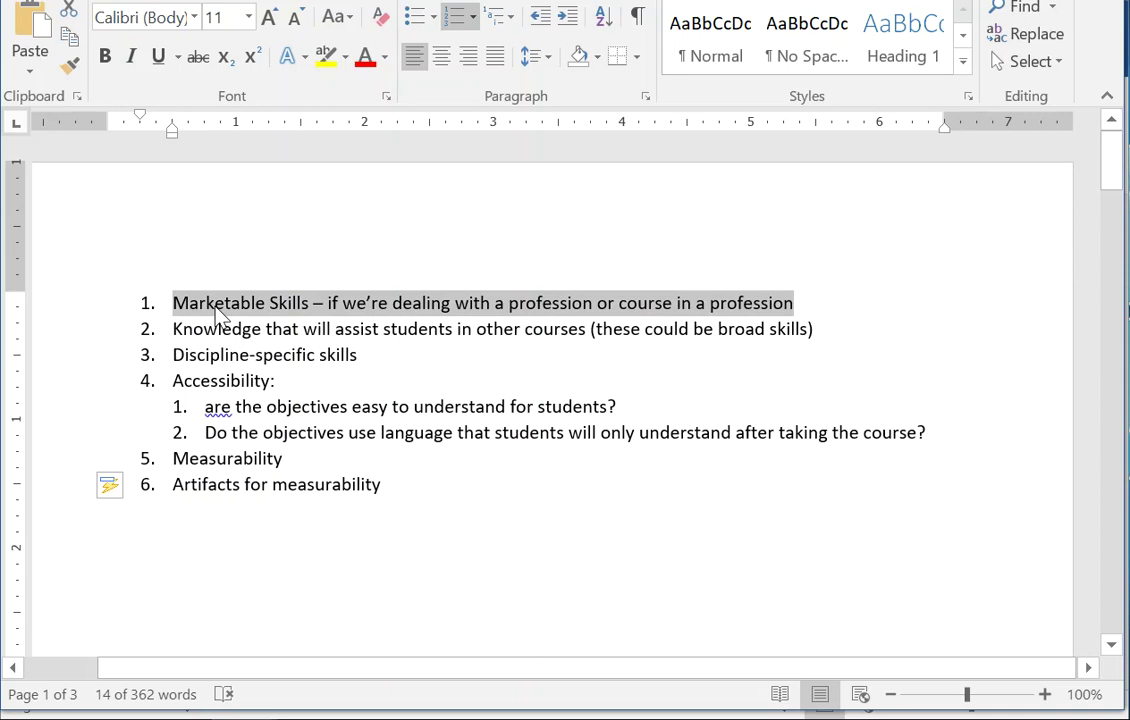
pyautogui.click(175, 328)
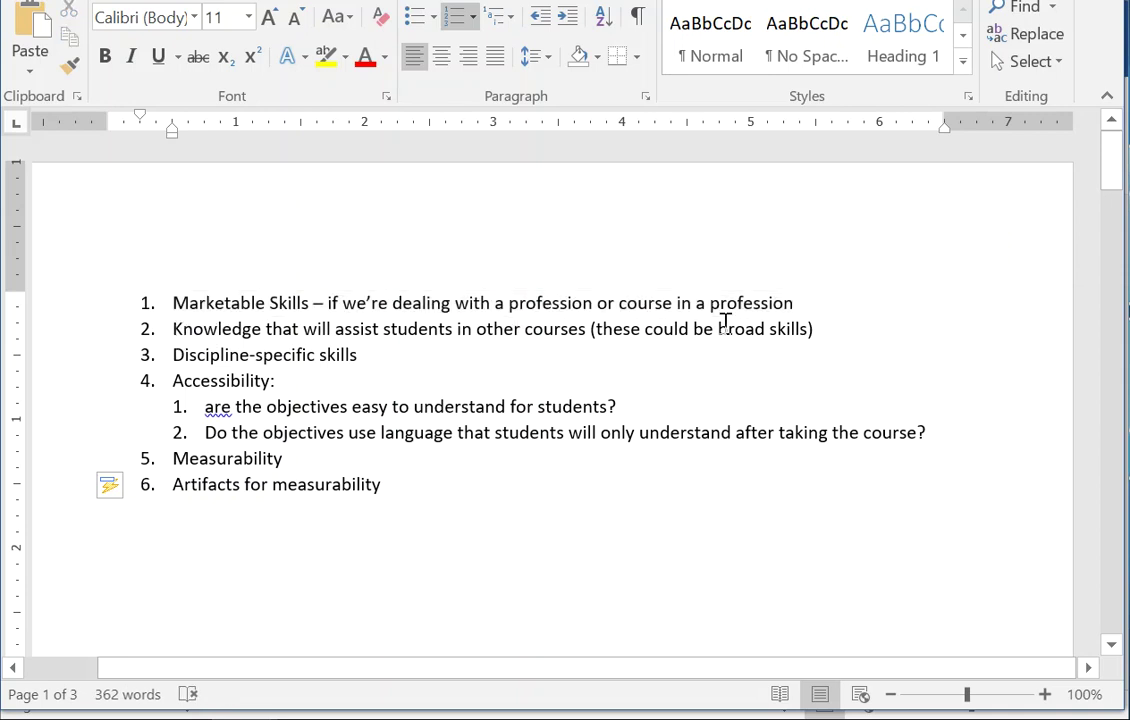
pyautogui.scroll(-1, 466, 314)
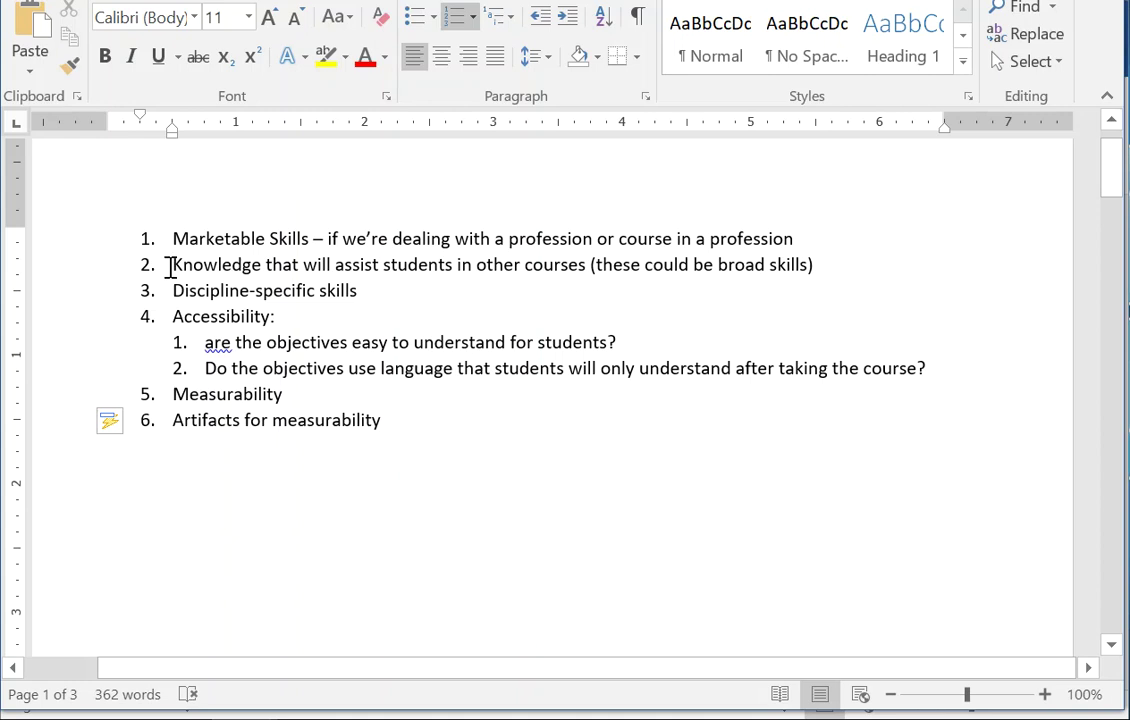
pyautogui.moveTo(169, 266); pyautogui.dragTo(805, 282)
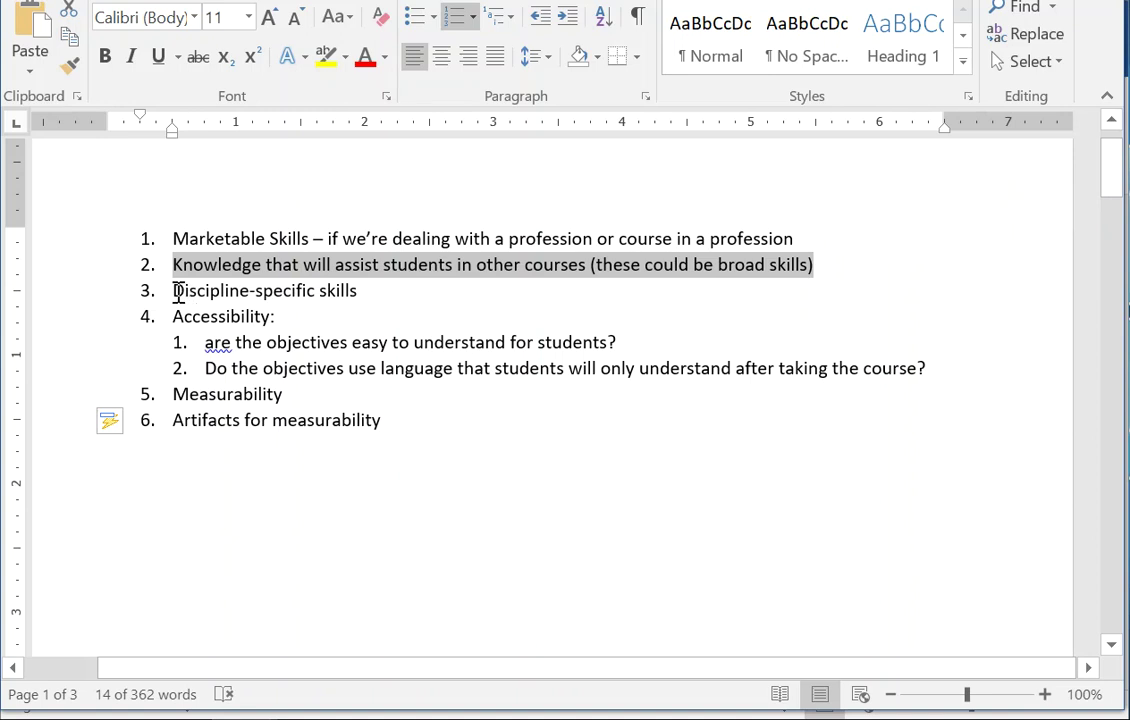
pyautogui.moveTo(174, 291); pyautogui.dragTo(362, 300)
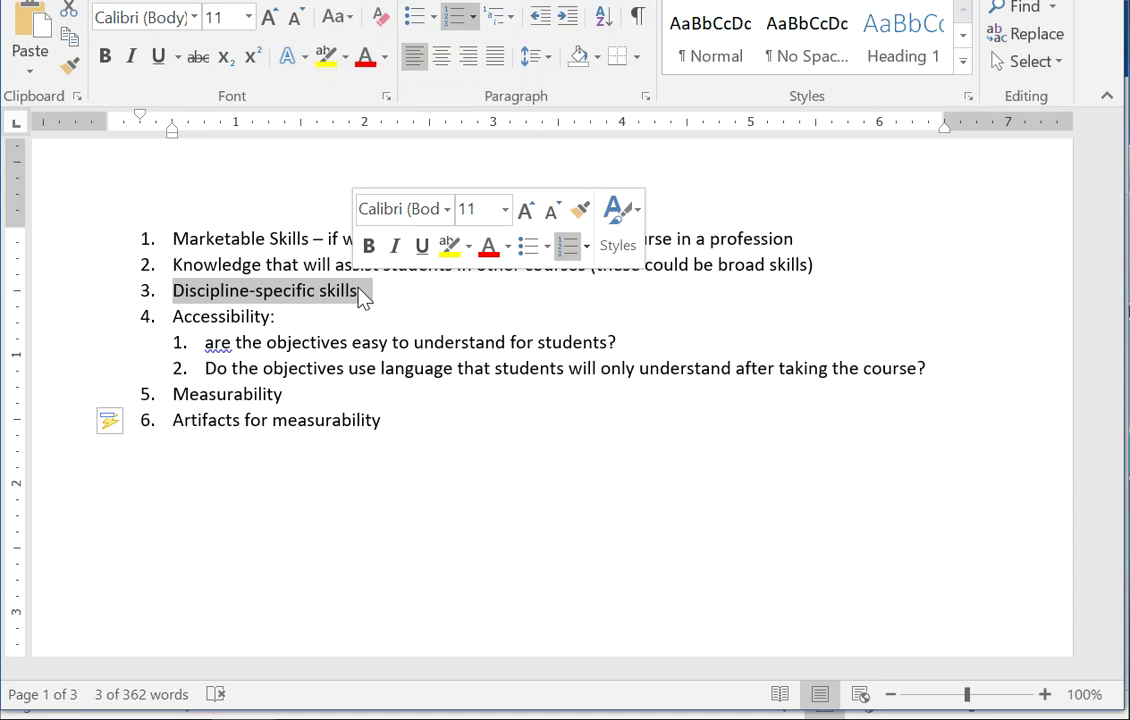
pyautogui.click(195, 318)
pyautogui.moveTo(212, 319); pyautogui.dragTo(283, 319)
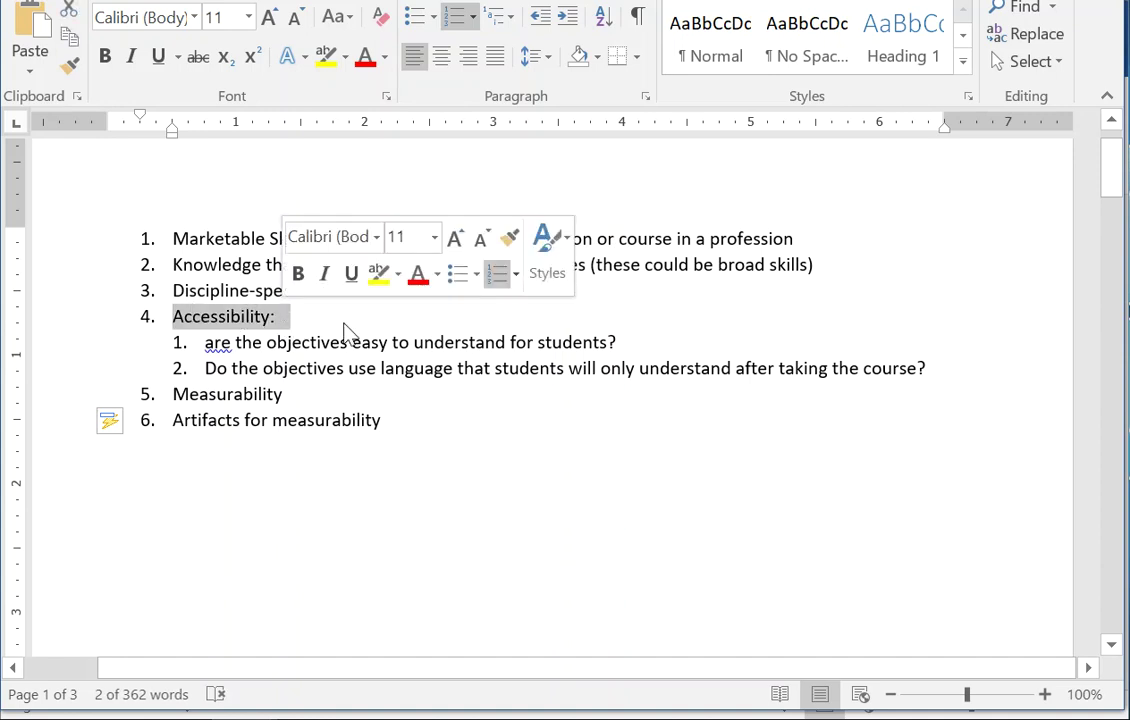
pyautogui.moveTo(207, 342); pyautogui.dragTo(620, 340)
pyautogui.moveTo(207, 370); pyautogui.dragTo(926, 373)
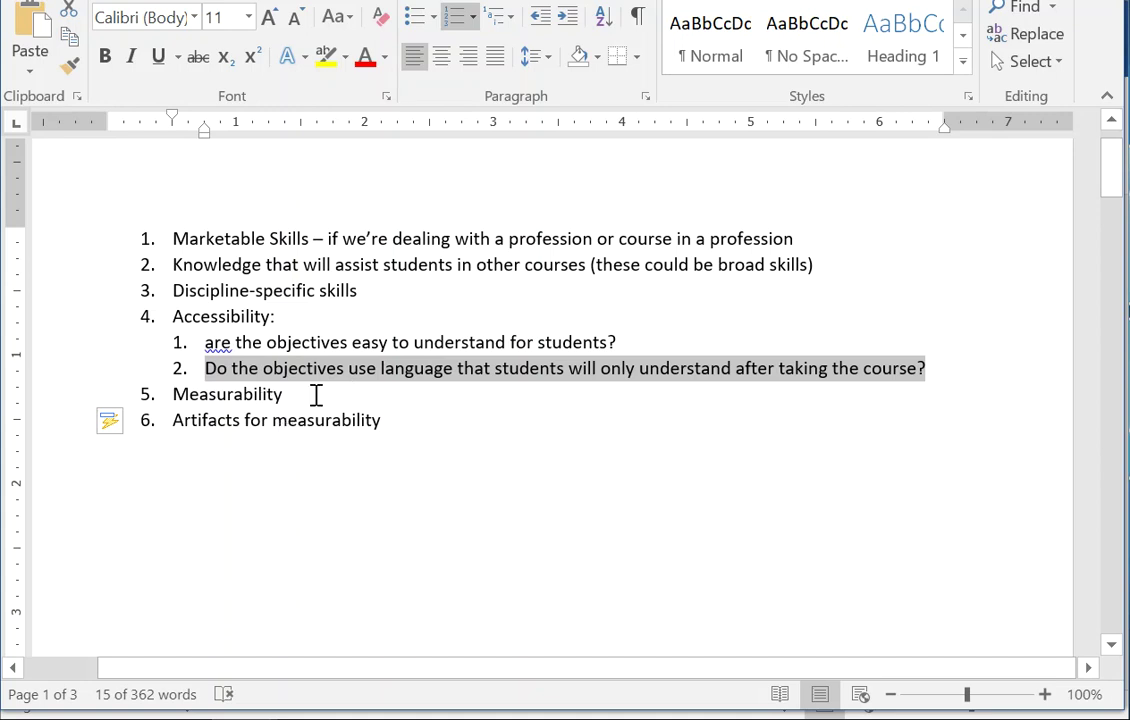
# Highlight the Artifacts for measurability criterion, then bring Blank_Course_Outline back to the front
pyautogui.scroll(-1, 313, 393)
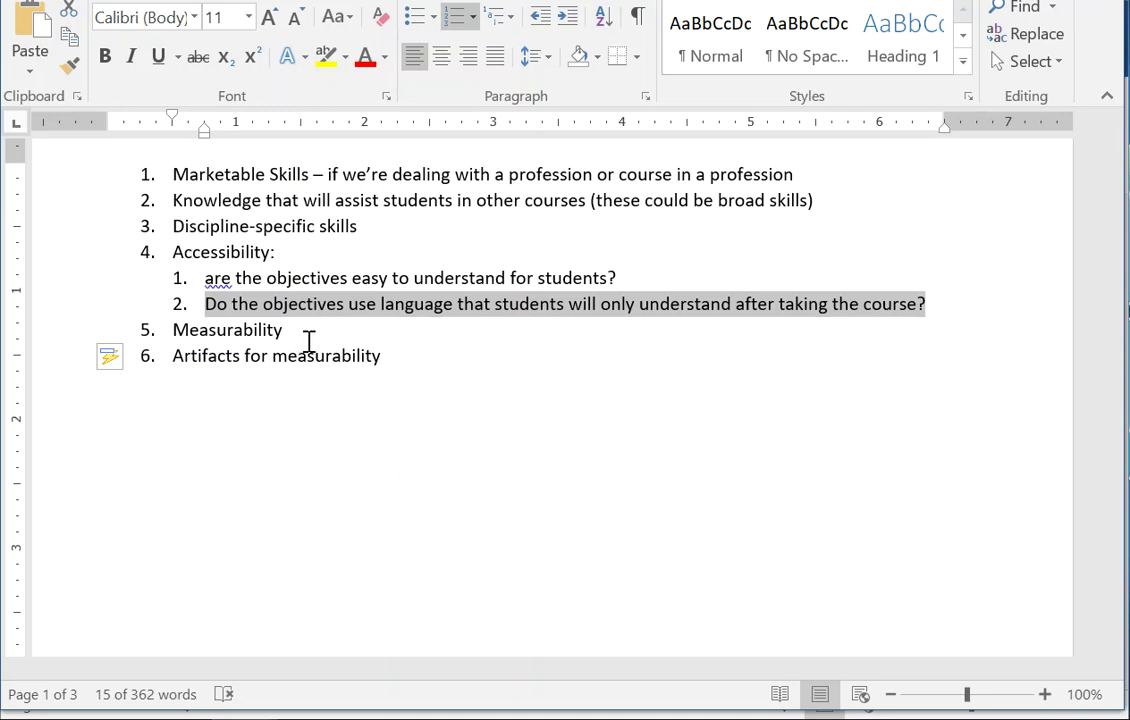
pyautogui.moveTo(209, 358); pyautogui.dragTo(381, 358)
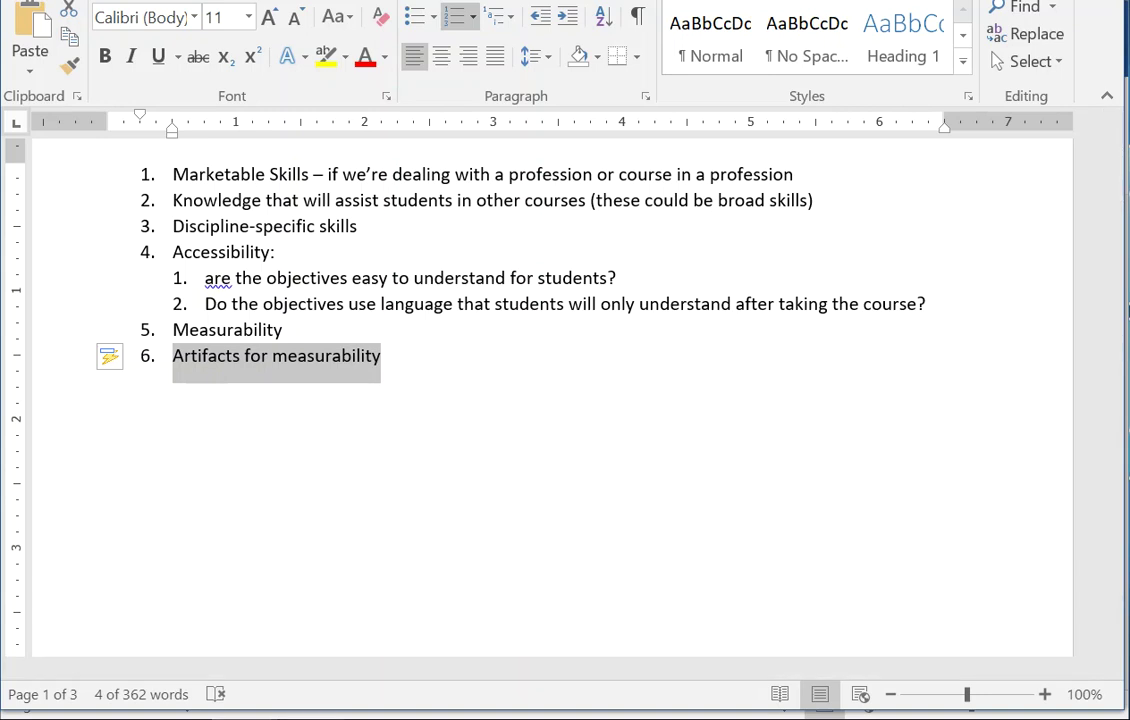
pyautogui.moveTo(236, 716)
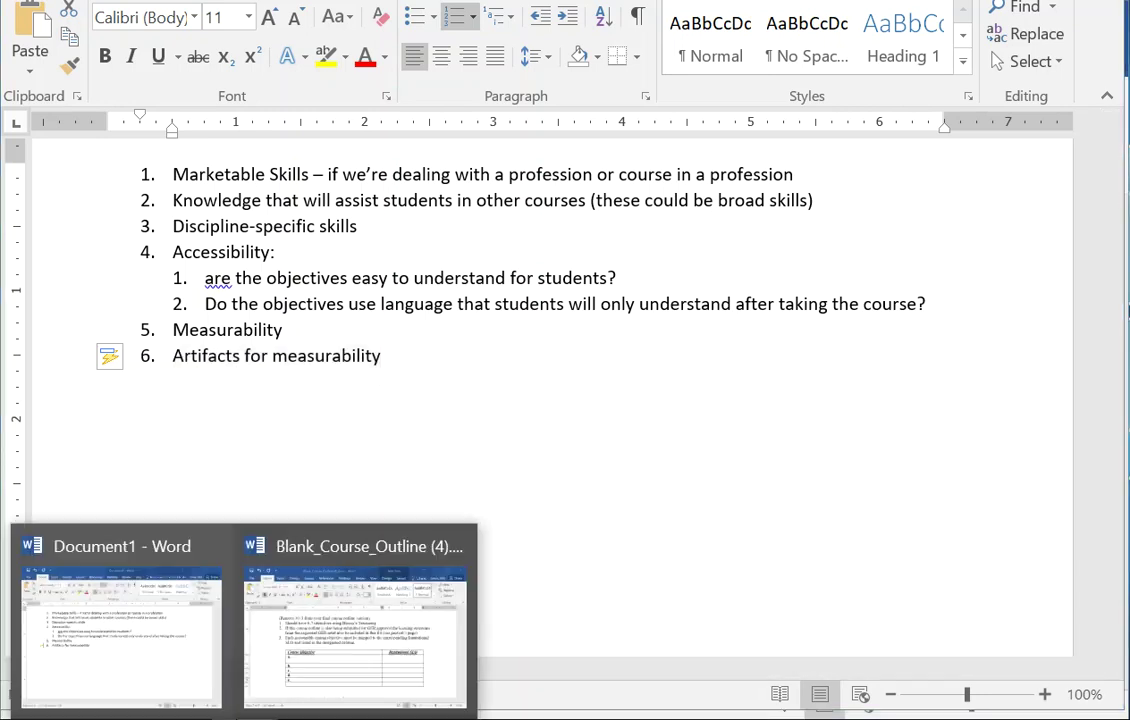
pyautogui.click(322, 654)
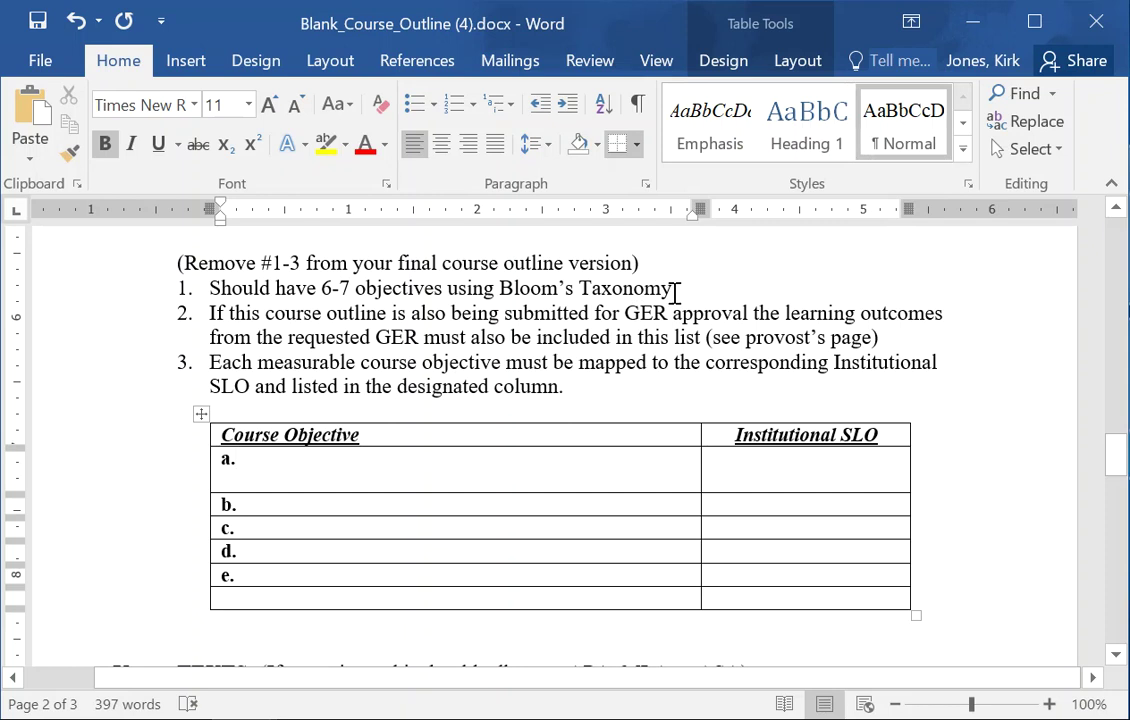
# Select 'Bloom's Taxonomy' in item 1 and bring up the Bloom's Taxonomy Action Verbs PDF in Chrome
pyautogui.moveTo(673, 293); pyautogui.dragTo(503, 288)
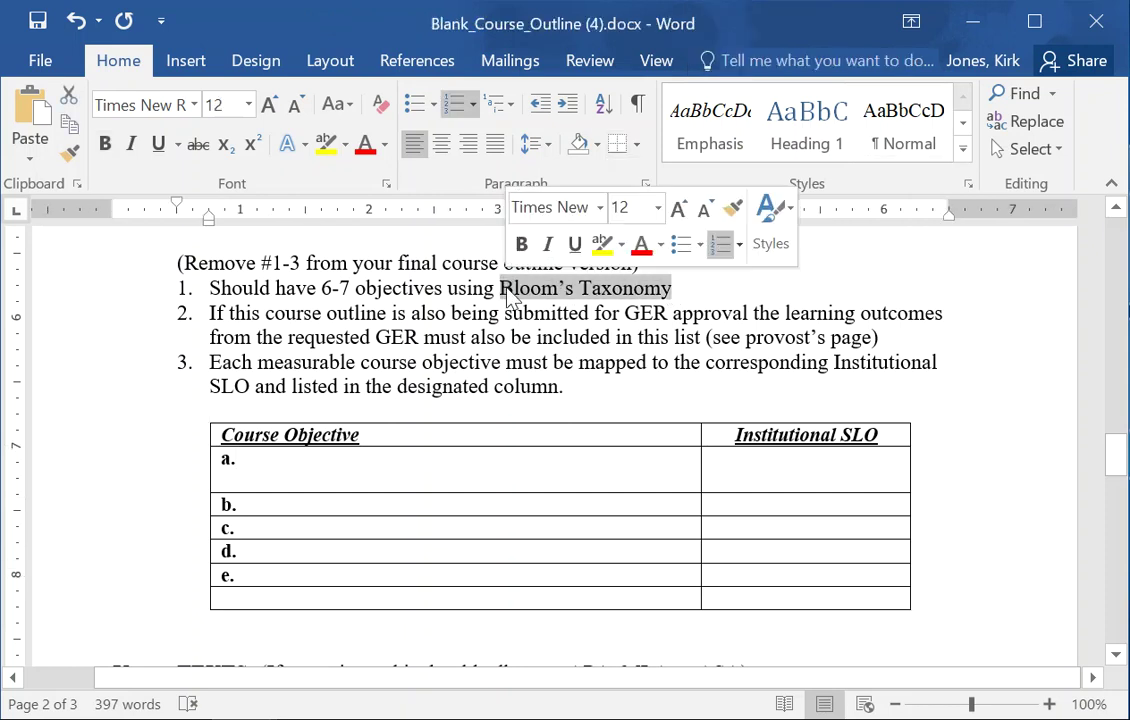
pyautogui.click(215, 716)
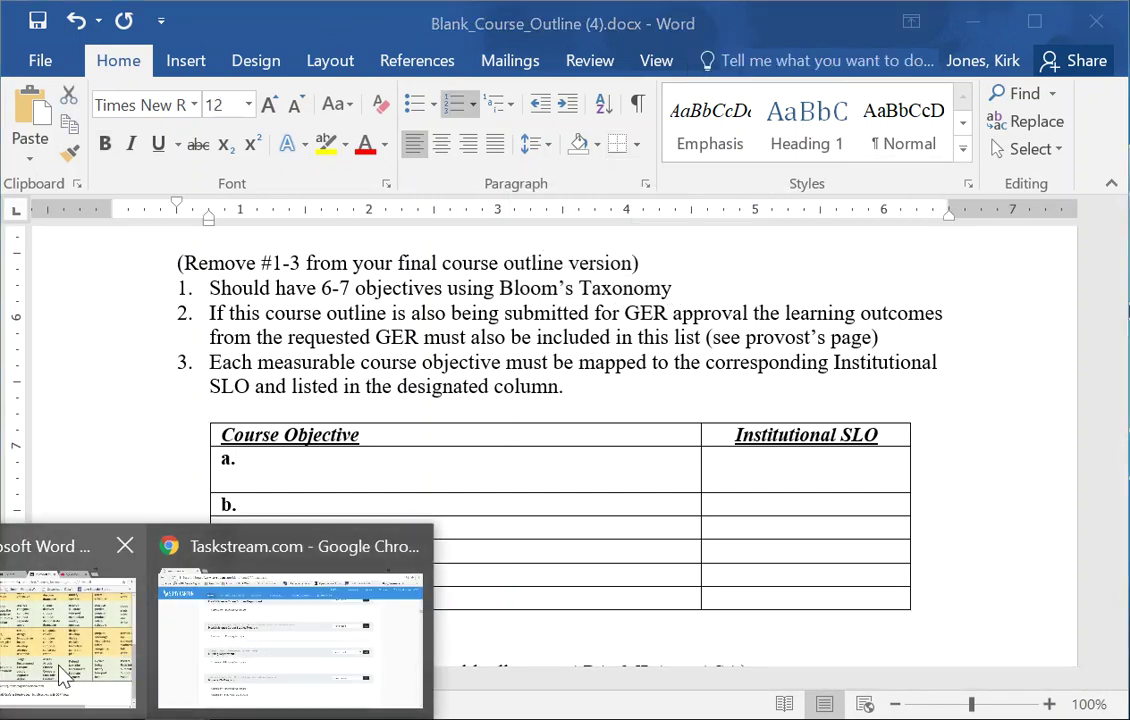
pyautogui.click(60, 620)
# Highlight the sample verbs for the KNOWLEDGE level in the Bloom's chart
pyautogui.scroll(5, 450, 380)
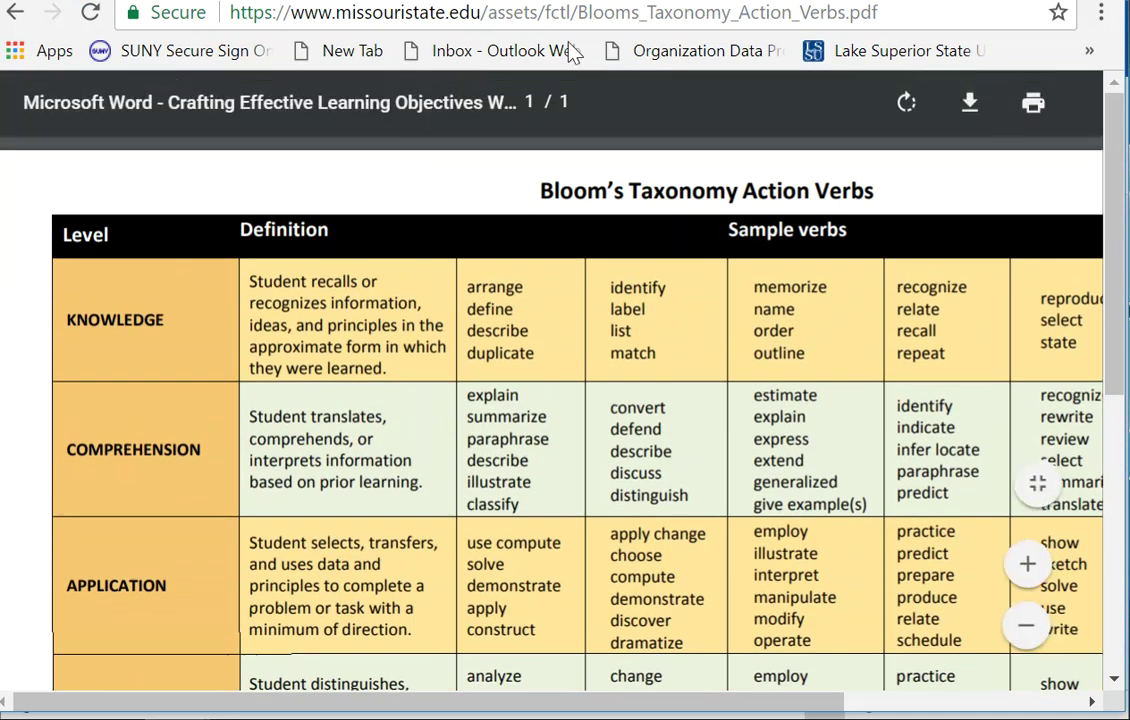
pyautogui.scroll(-1, 230, 340)
pyautogui.scroll(-4, 230, 340)
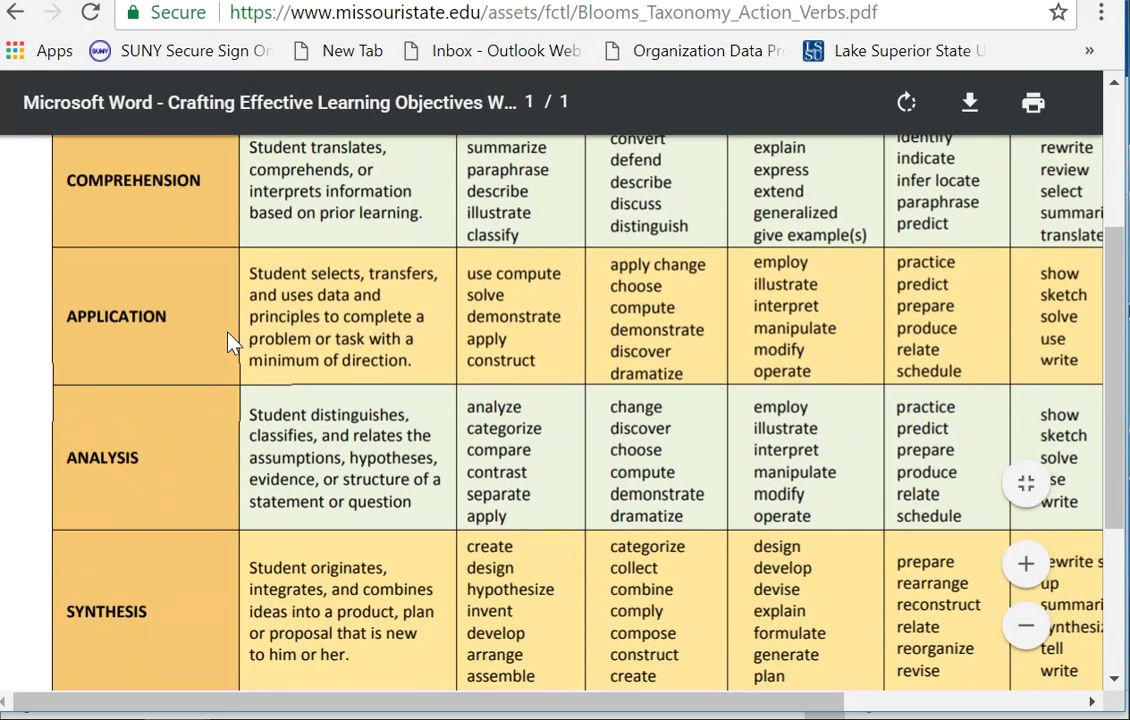
pyautogui.scroll(5, 450, 447)
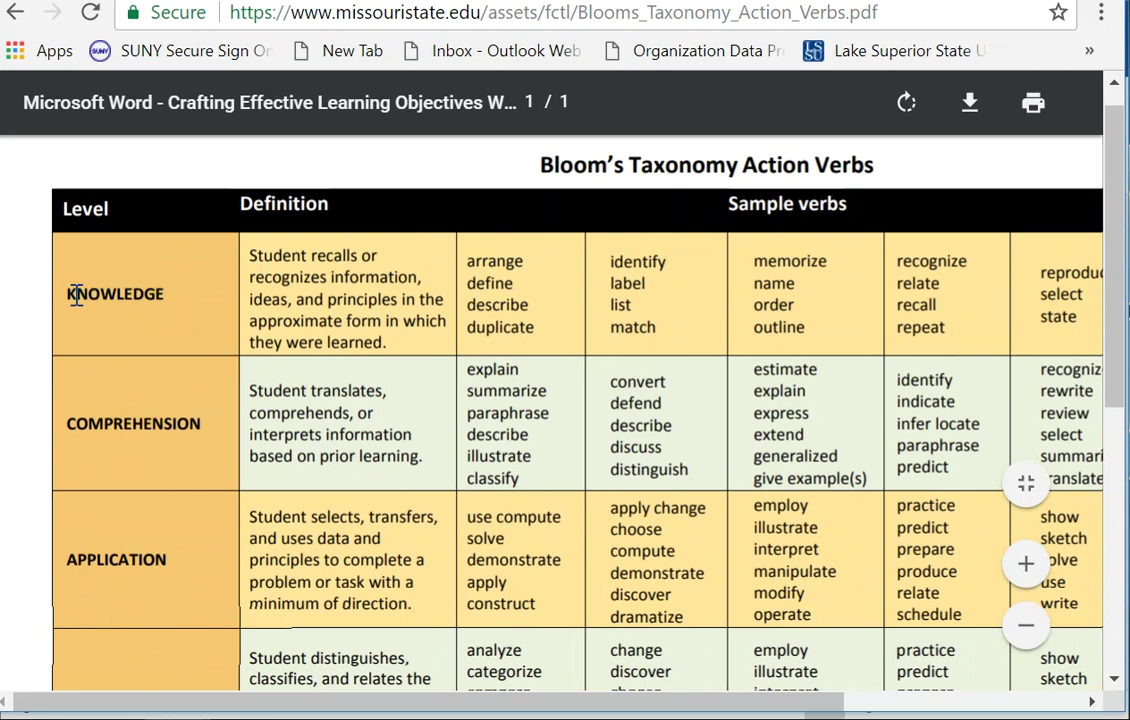
pyautogui.moveTo(466, 259)
pyautogui.mouseDown()
pyautogui.moveTo(561, 306)
pyautogui.moveTo(495, 288)
pyautogui.moveTo(556, 316)
pyautogui.moveTo(520, 322)
pyautogui.moveTo(505, 298)
pyautogui.moveTo(514, 302)
pyautogui.moveTo(474, 290)
pyautogui.moveTo(464, 268)
pyautogui.mouseUp()
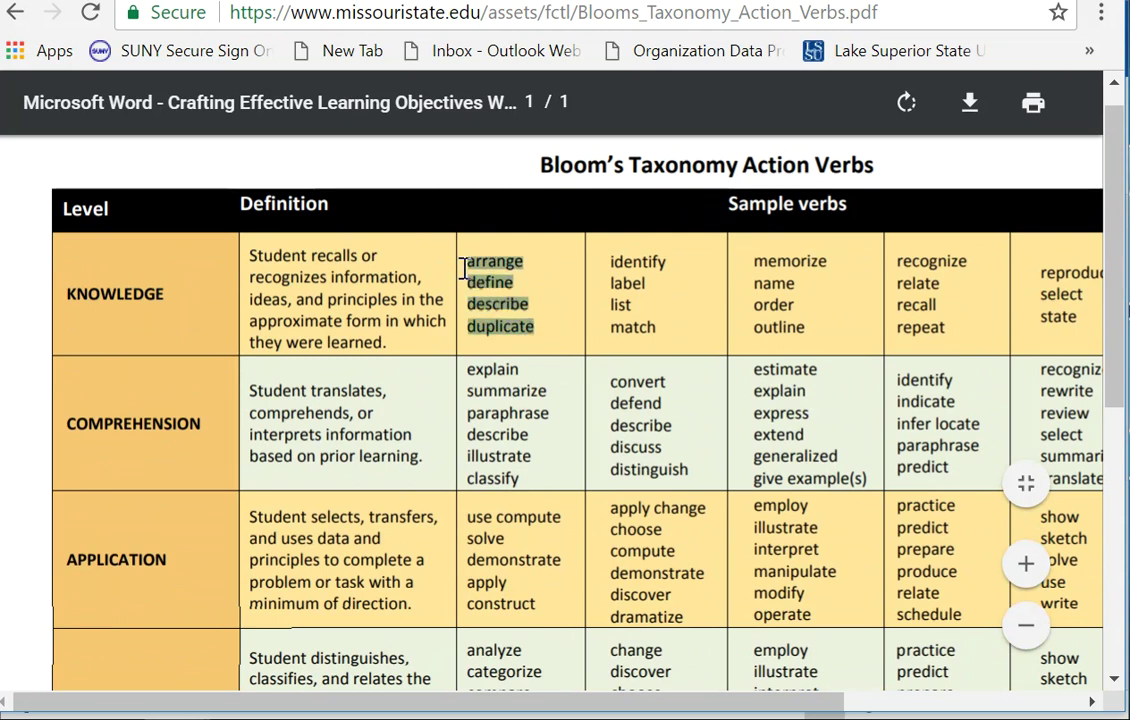
pyautogui.click(467, 390)
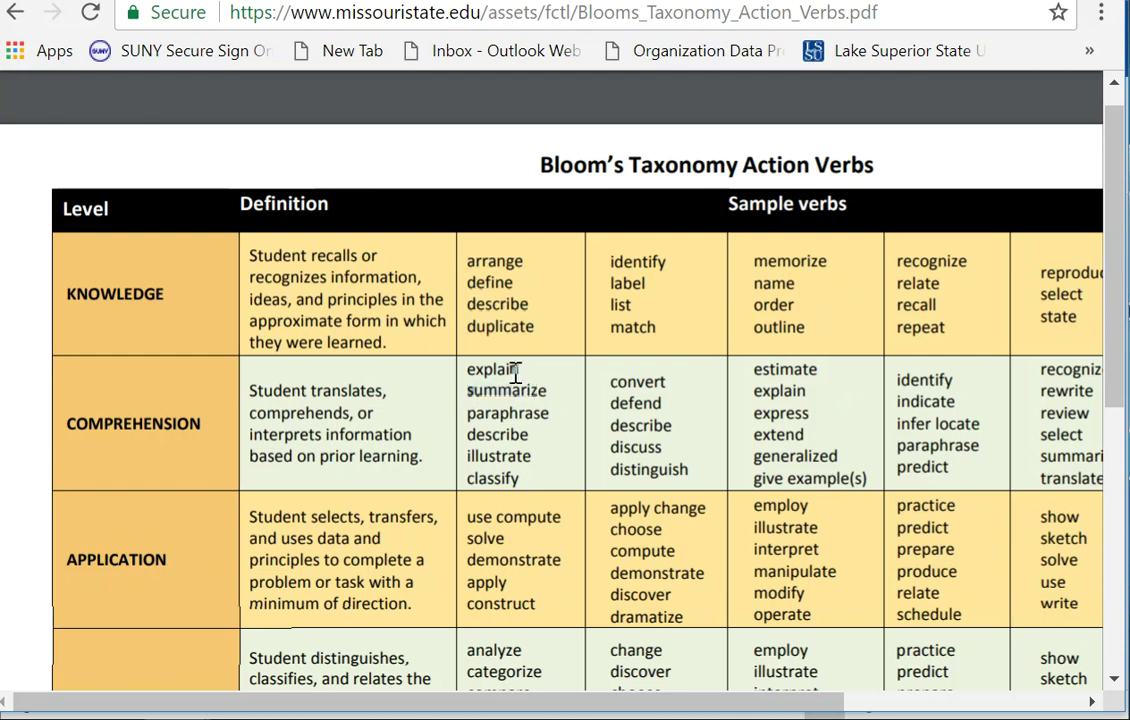
pyautogui.moveTo(516, 373); pyautogui.dragTo(514, 414)
# Read through the remaining levels down to EVALUATION, then return to the course outline
pyautogui.scroll(-2, 514, 414)
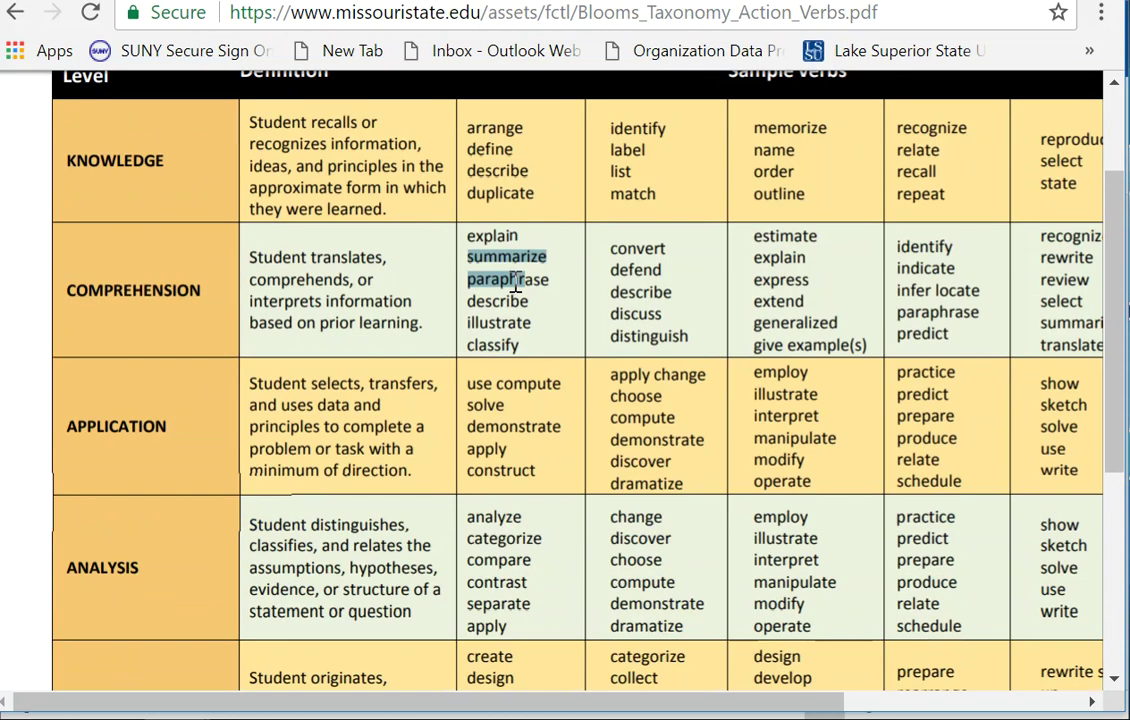
pyautogui.scroll(-2, 547, 318)
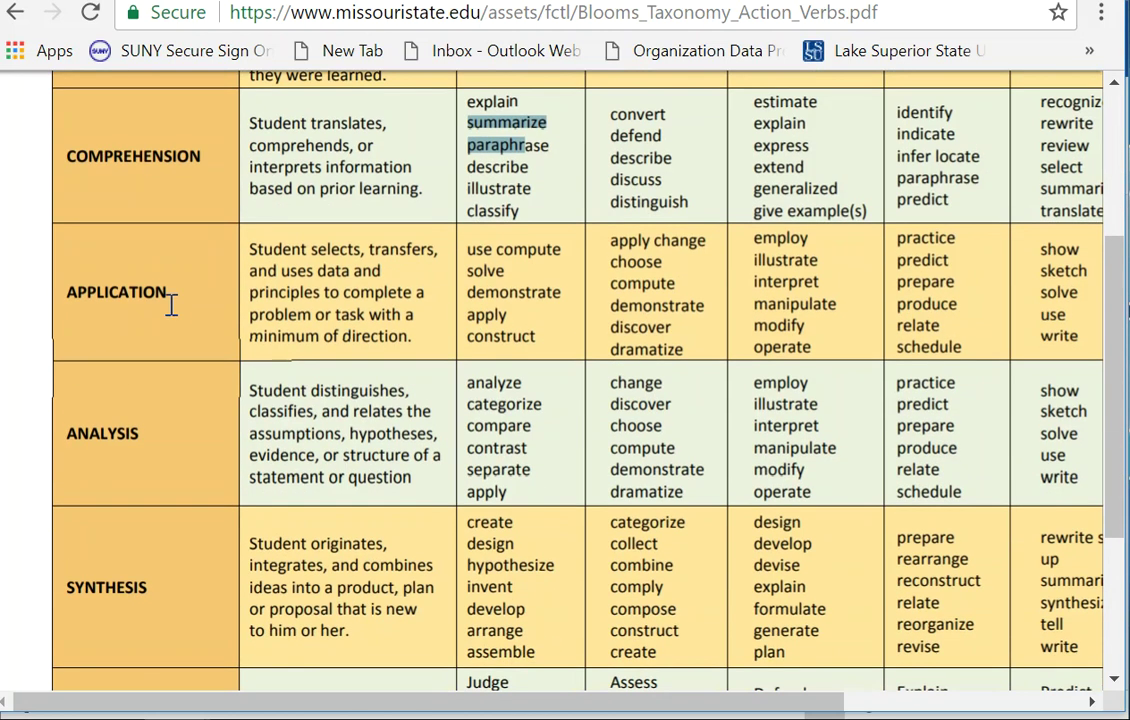
pyautogui.scroll(-2, 575, 432)
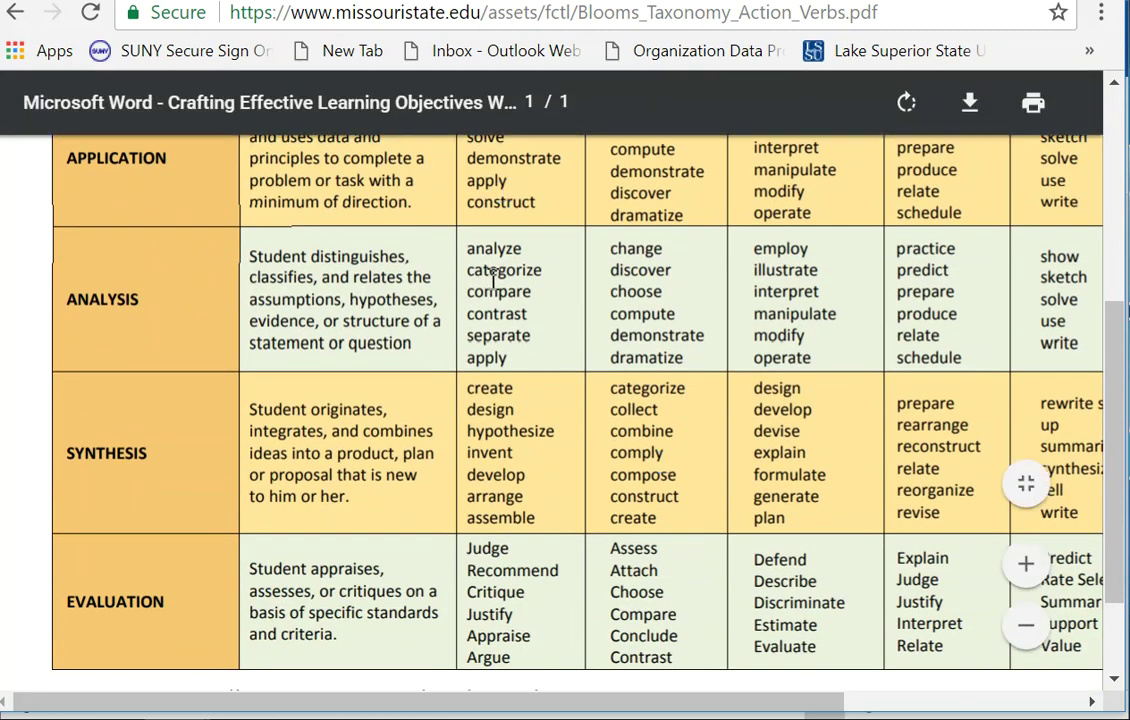
pyautogui.scroll(2, 440, 250)
pyautogui.scroll(4, 452, 273)
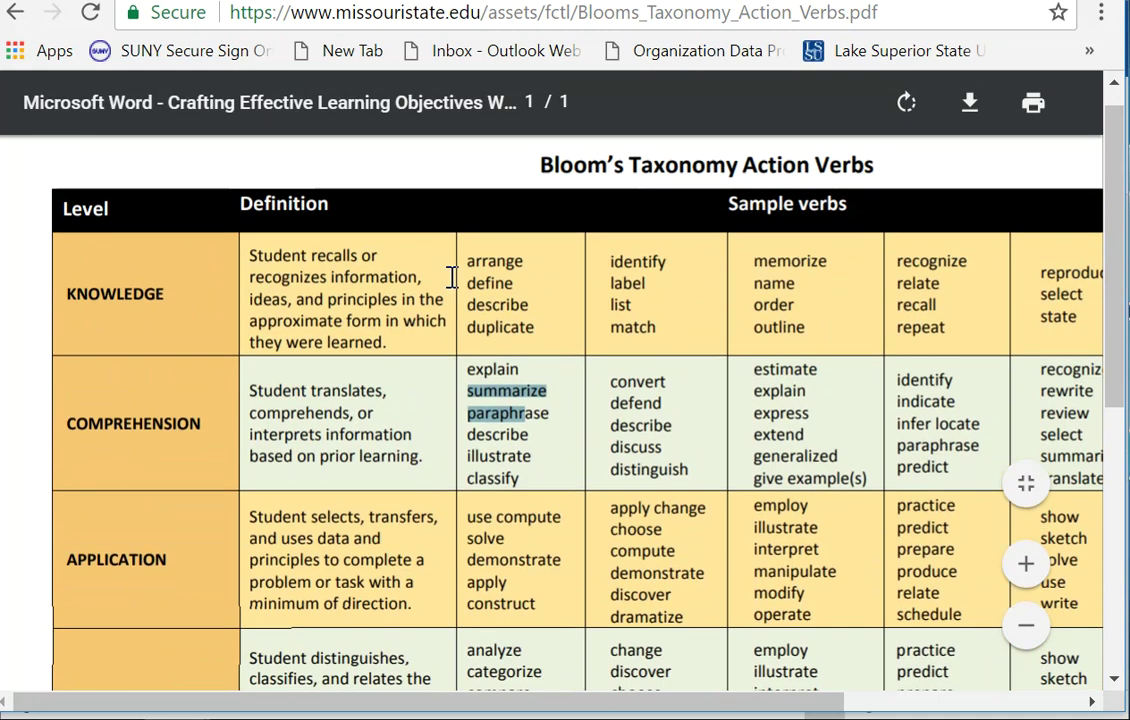
pyautogui.moveTo(60, 284); pyautogui.dragTo(955, 413)
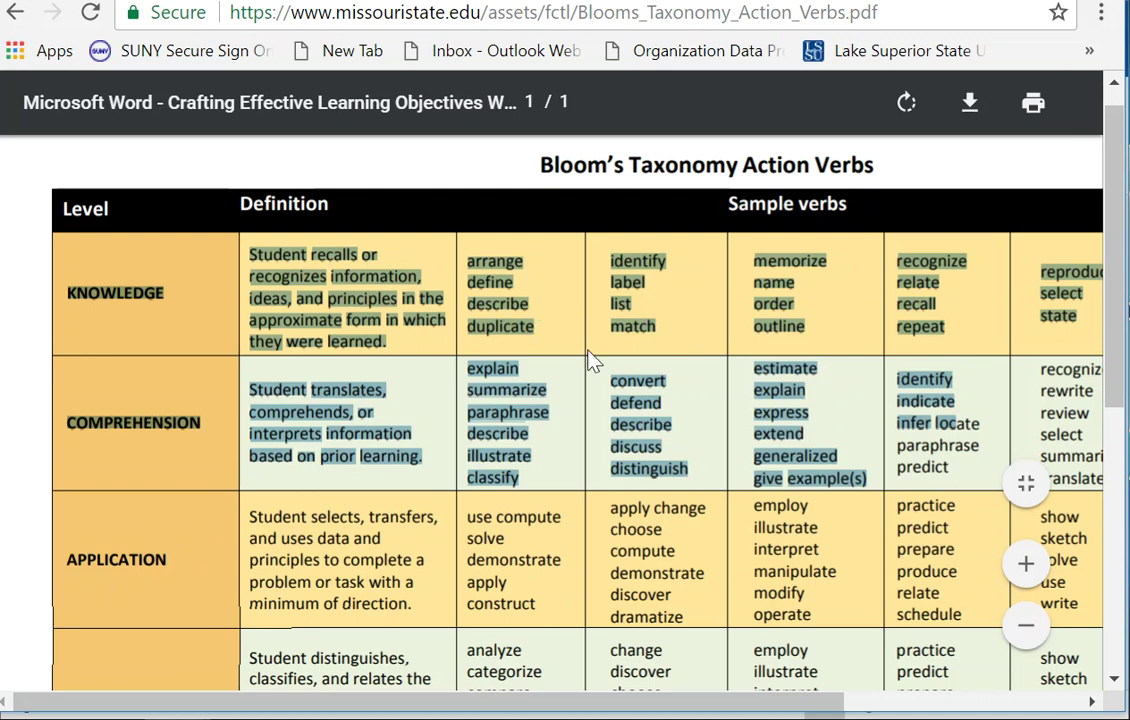
pyautogui.scroll(-4, 522, 456)
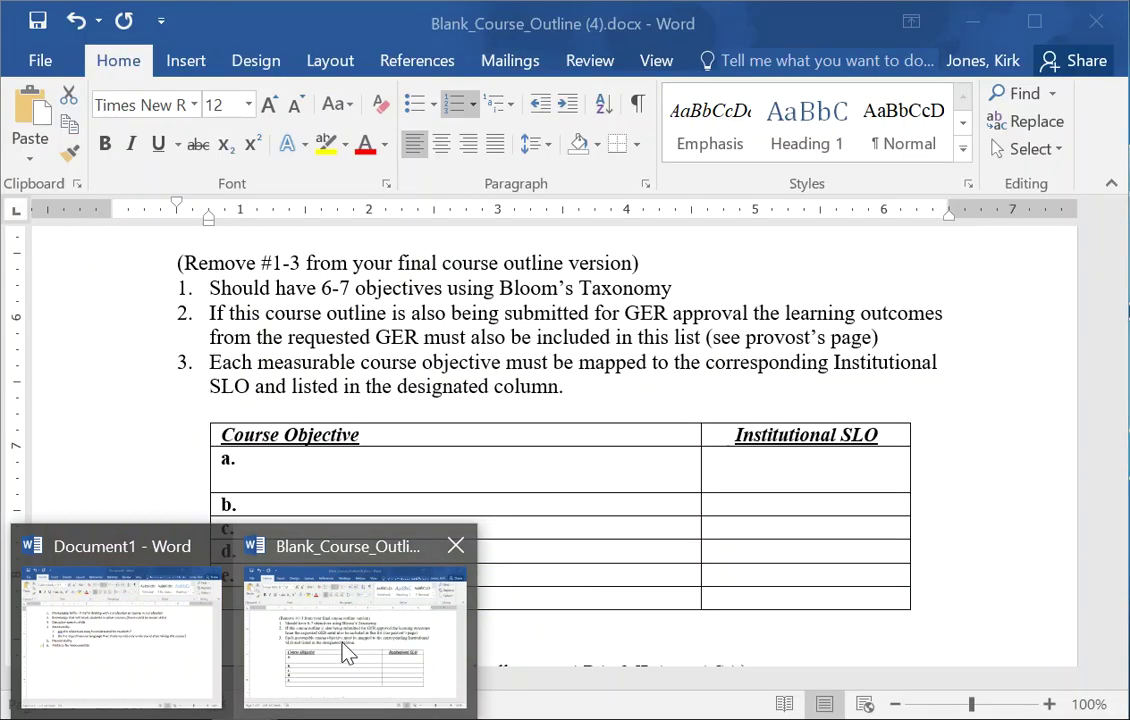
pyautogui.click(345, 650)
# Copy the first objective line from Document1 into row a of the Course Objective table
pyautogui.click(295, 457)
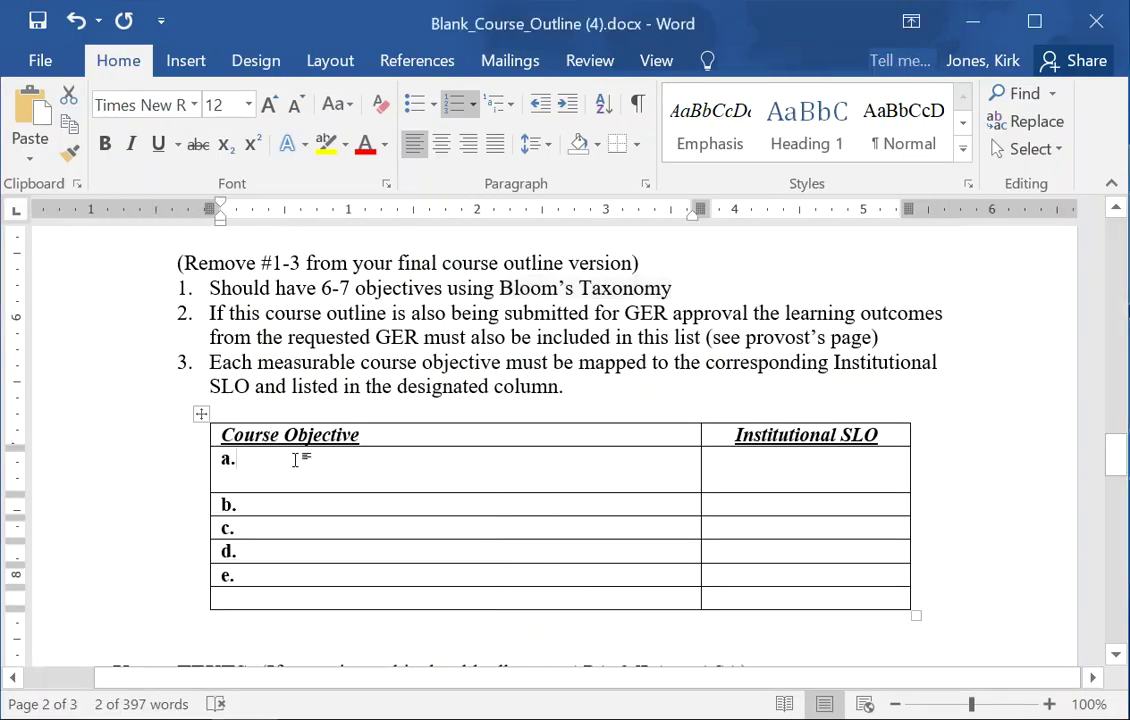
pyautogui.click(103, 669)
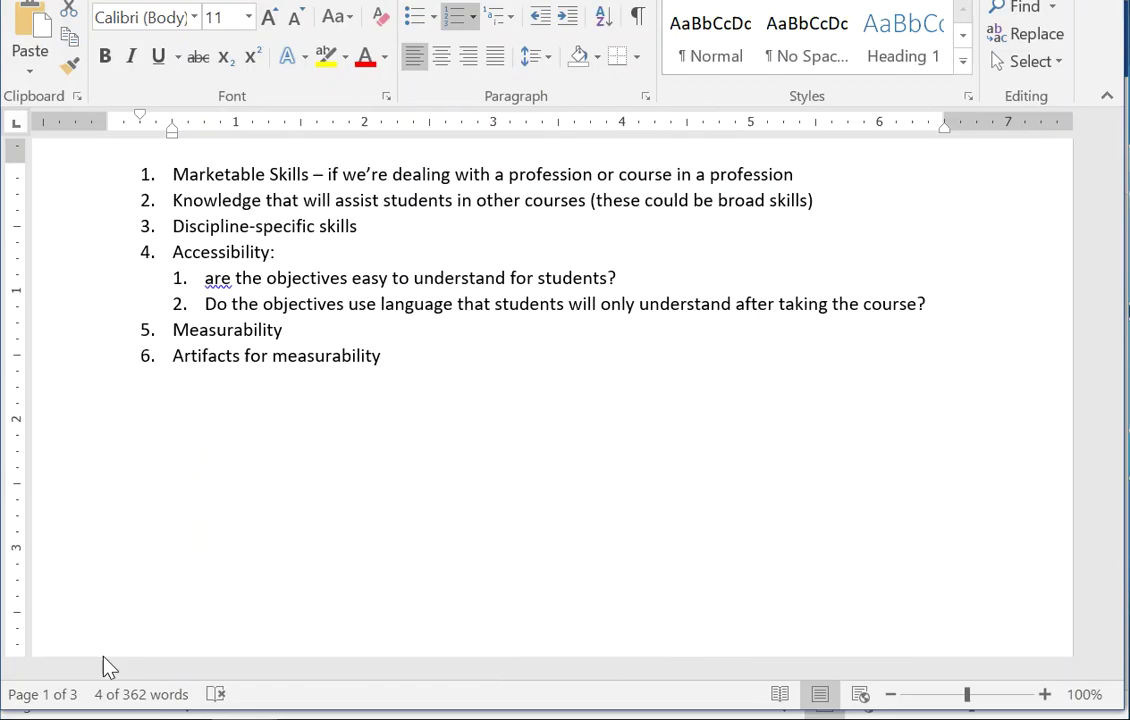
pyautogui.scroll(-12, 299, 418)
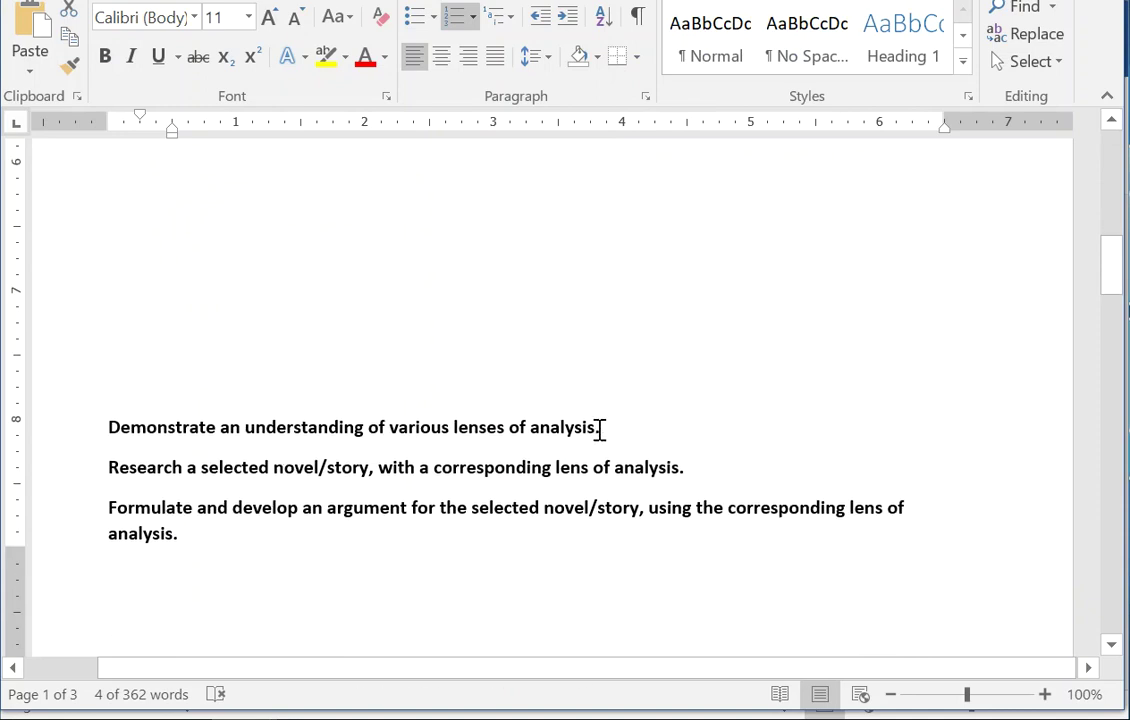
pyautogui.moveTo(598, 428); pyautogui.dragTo(128, 424)
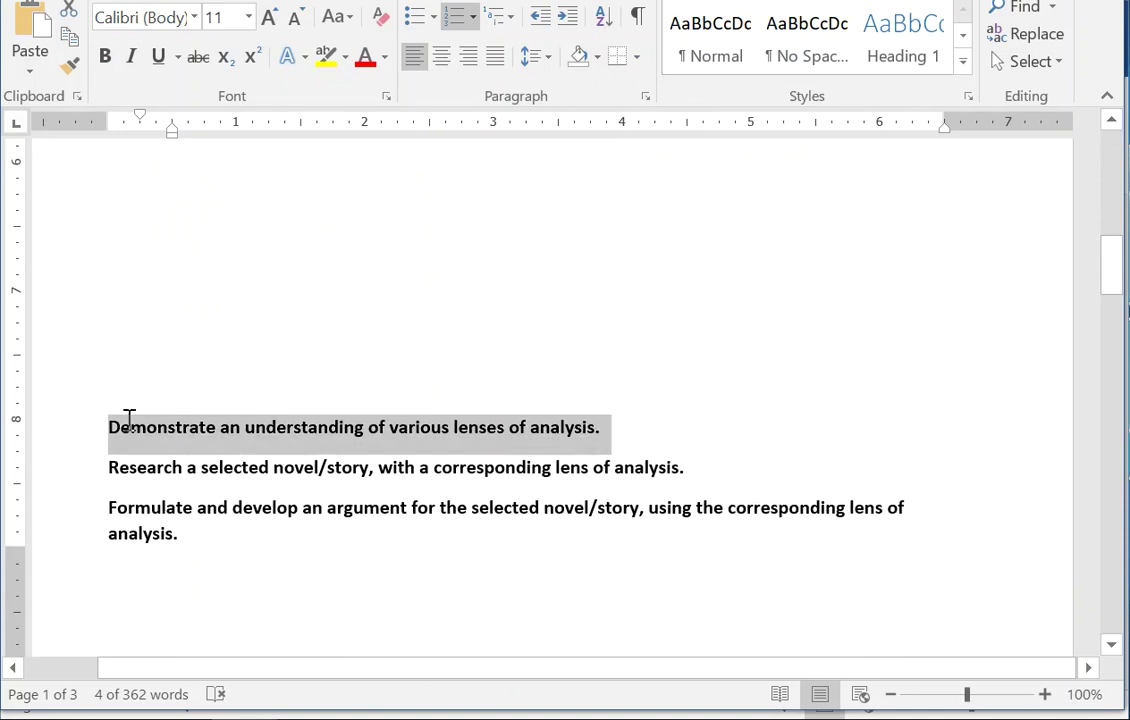
pyautogui.rightClick(489, 447)
pyautogui.click(537, 120)
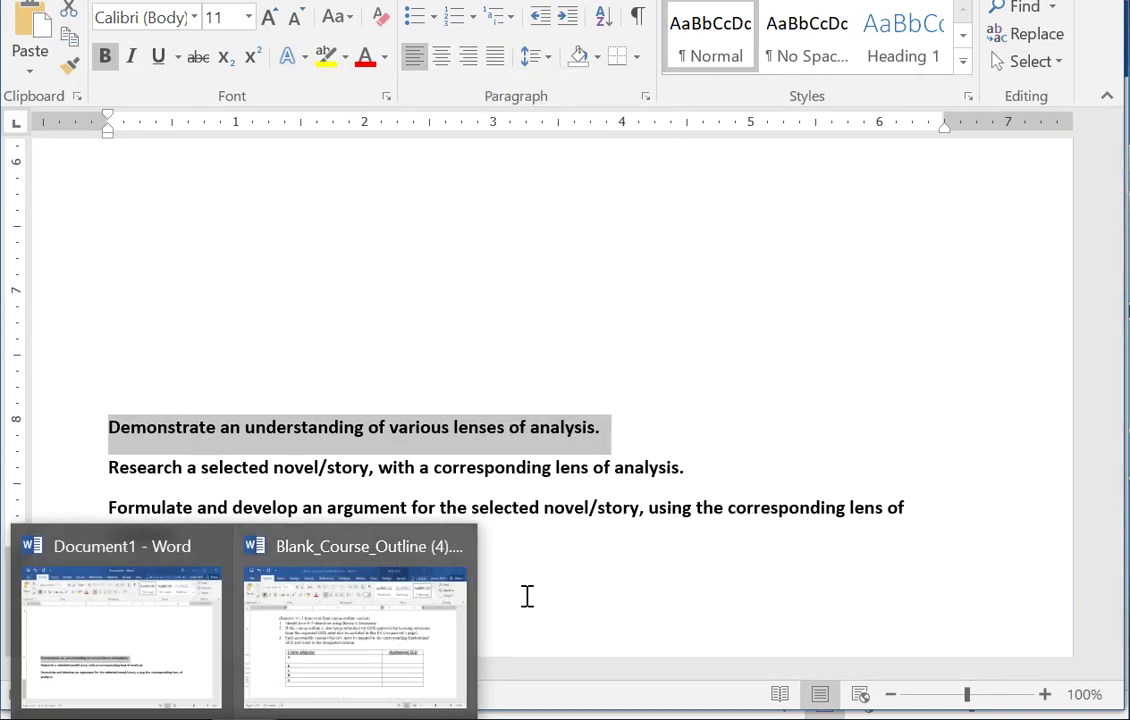
pyautogui.click(340, 600)
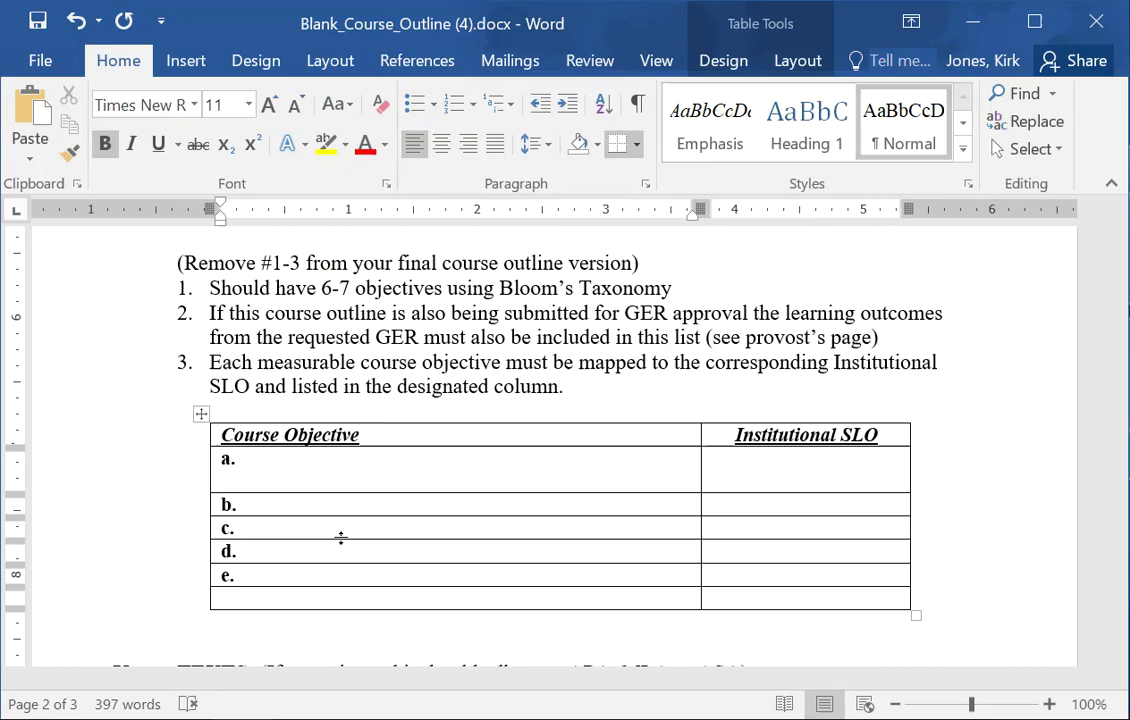
pyautogui.rightClick(282, 460)
pyautogui.click(335, 147)
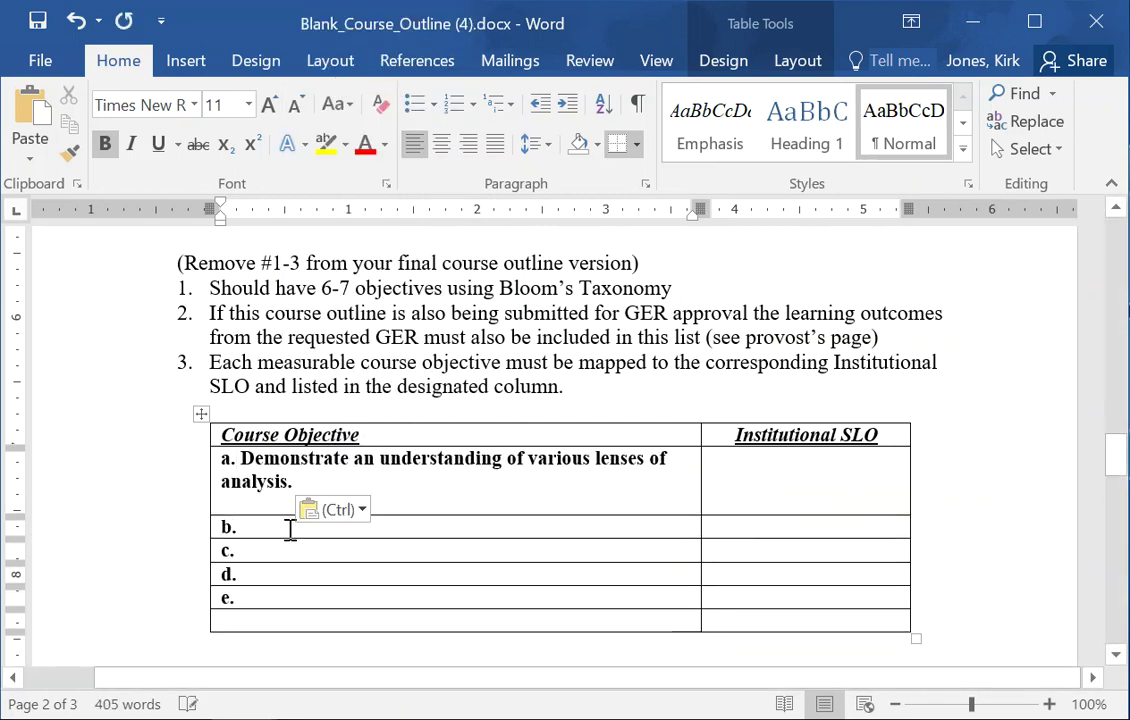
# Copy the Research objective from Document1 into row b
pyautogui.moveTo(340, 588)
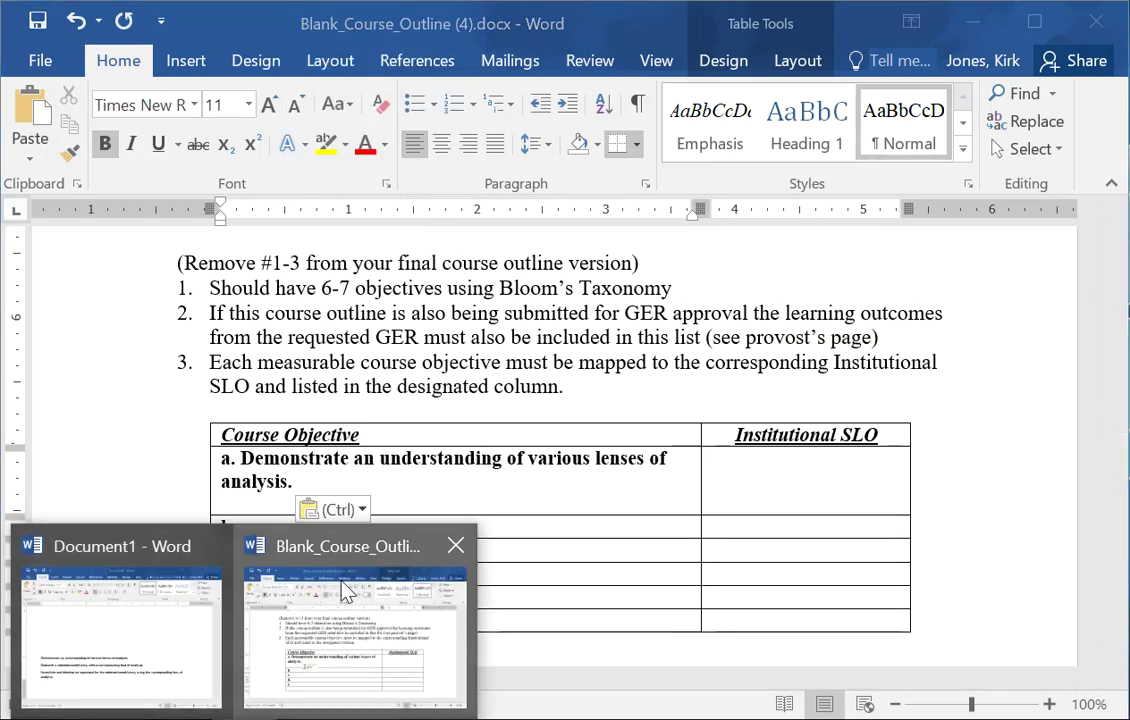
pyautogui.click(128, 605)
pyautogui.moveTo(662, 470); pyautogui.dragTo(131, 472)
pyautogui.rightClick(139, 479)
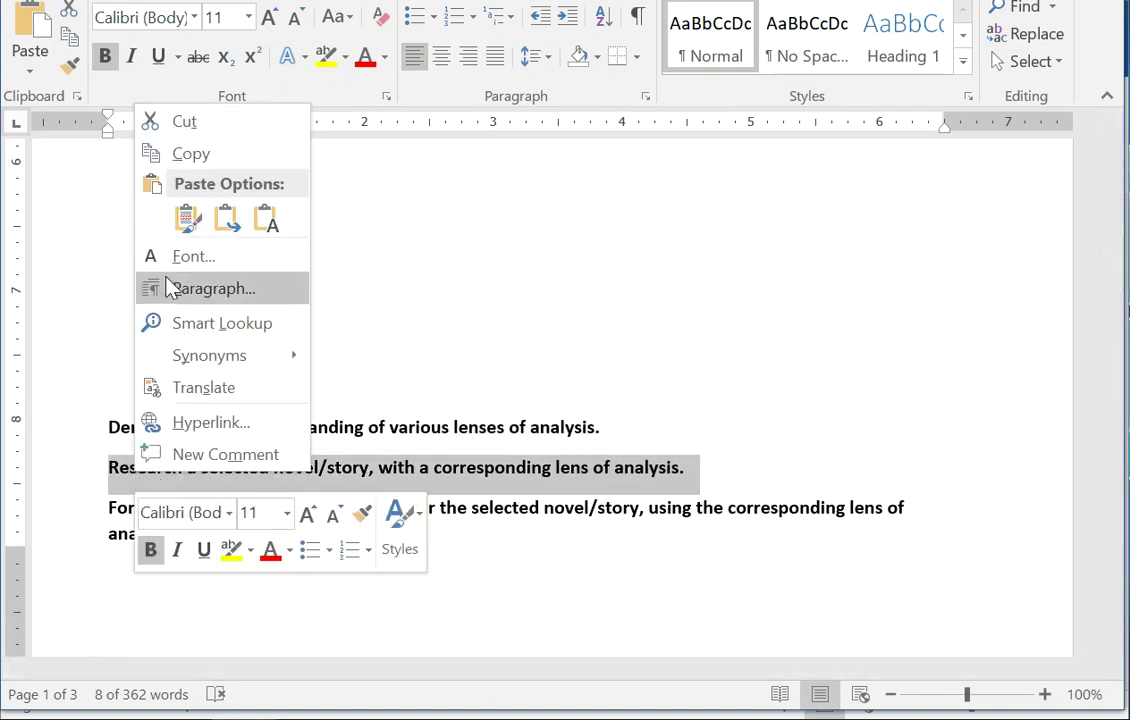
pyautogui.click(185, 153)
pyautogui.moveTo(244, 714)
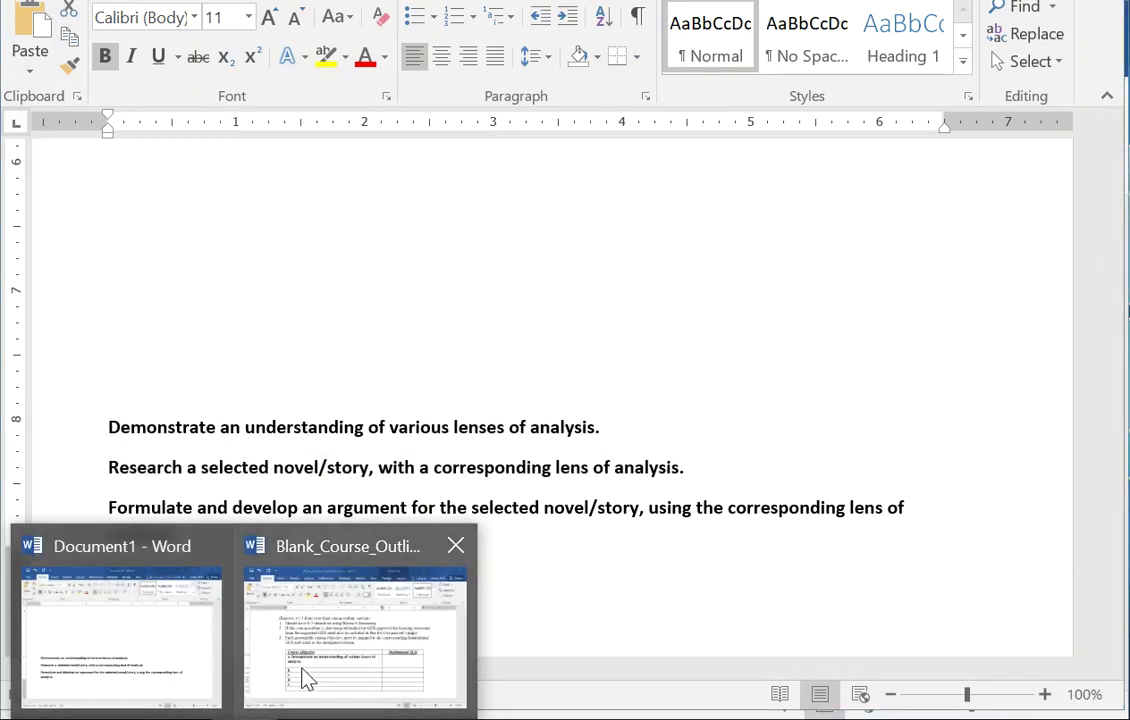
pyautogui.click(303, 676)
pyautogui.rightClick(283, 538)
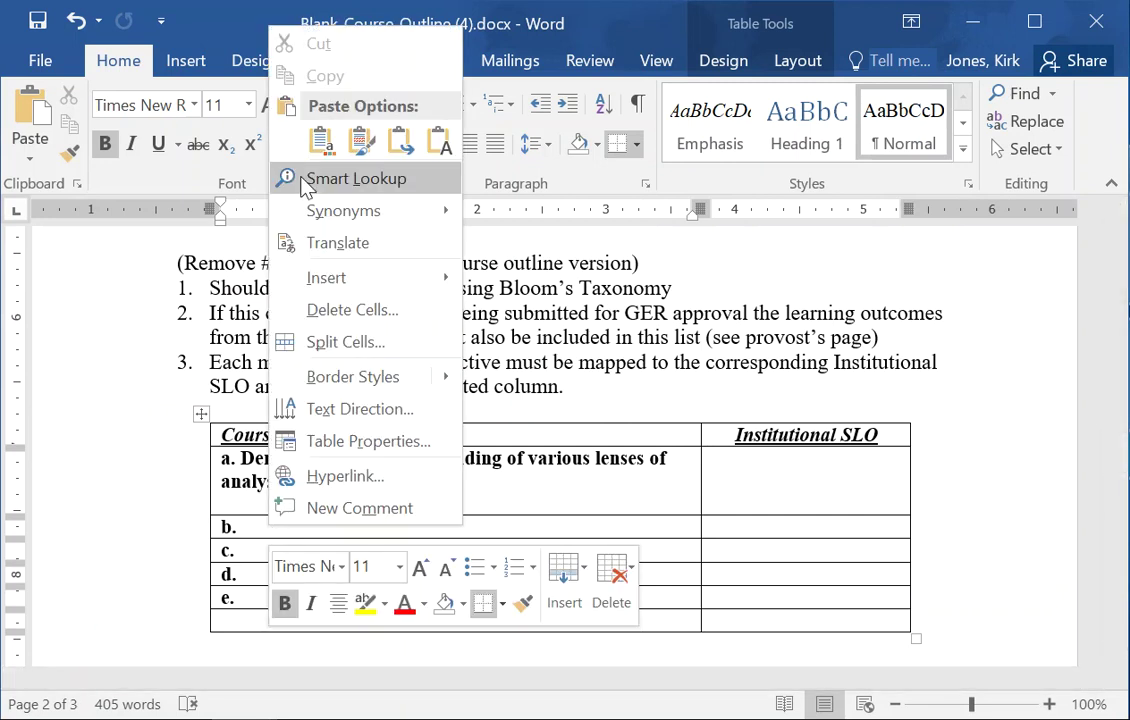
pyautogui.click(321, 141)
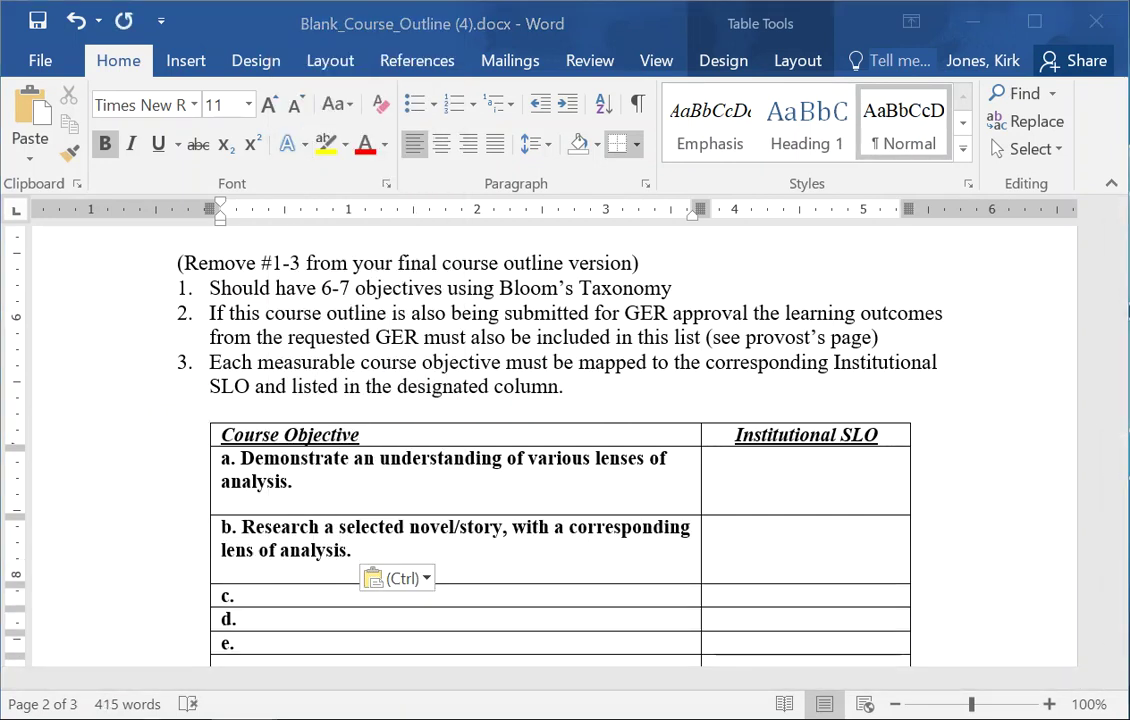
# Paste the Formulate objective into row c, keeping source formatting
pyautogui.moveTo(244, 714)
pyautogui.click(140, 620)
pyautogui.moveTo(234, 535); pyautogui.dragTo(112, 497)
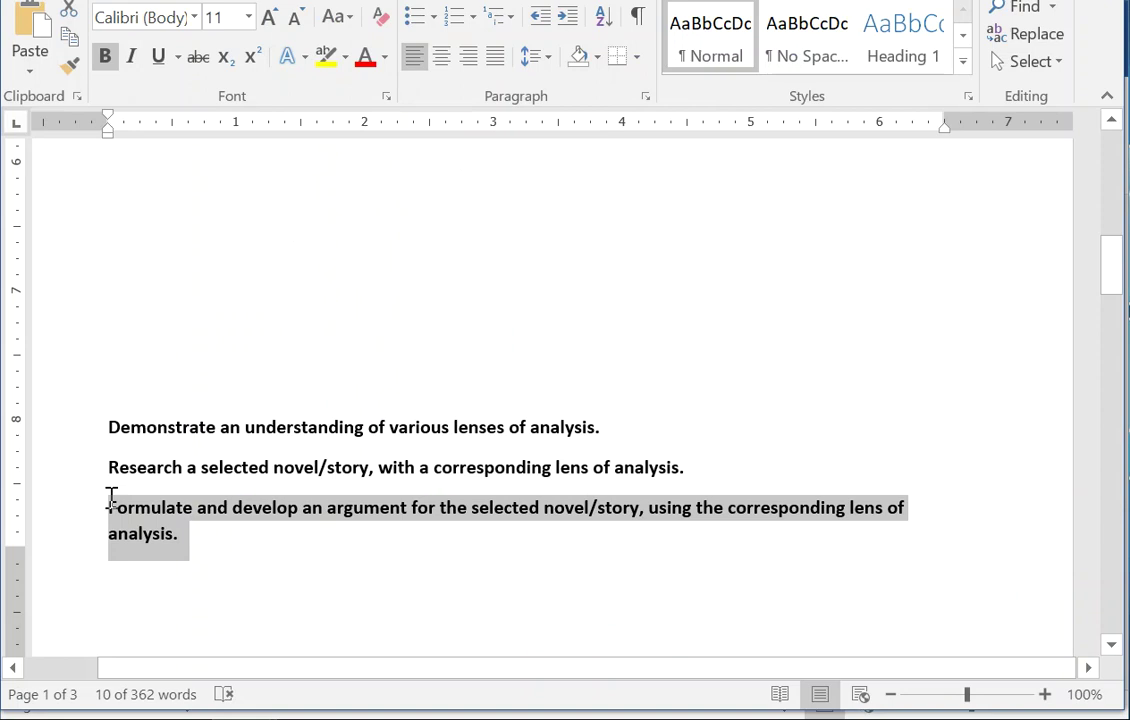
pyautogui.rightClick(122, 533)
pyautogui.click(185, 207)
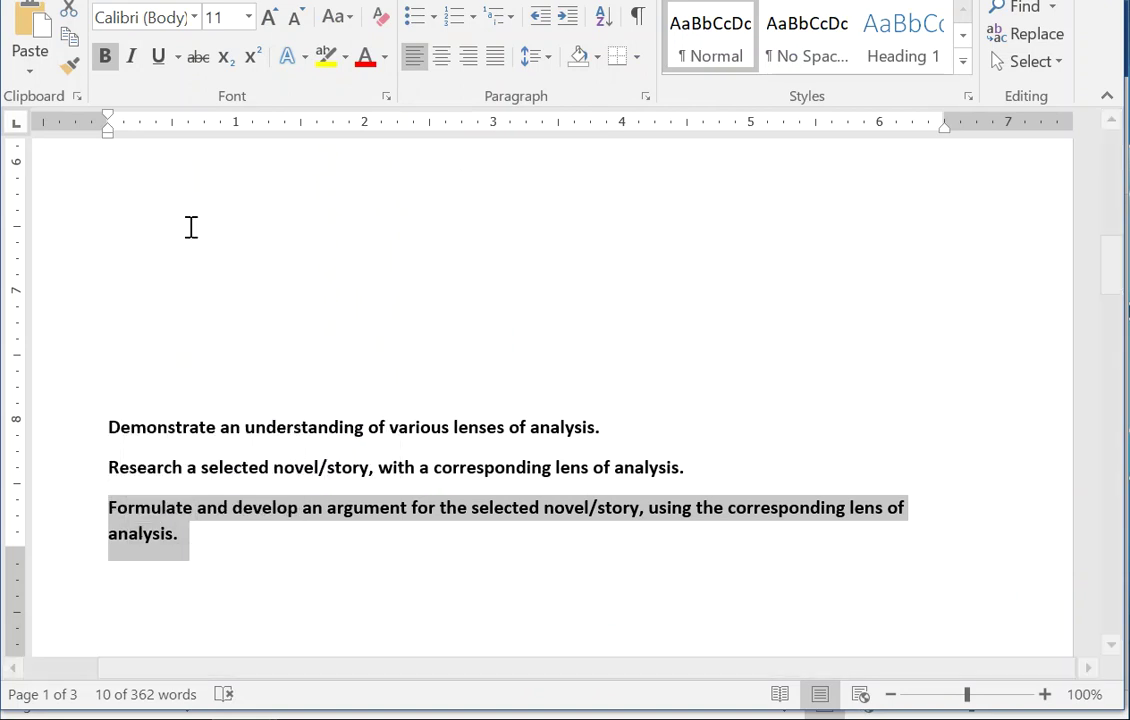
pyautogui.moveTo(244, 714)
pyautogui.click(309, 619)
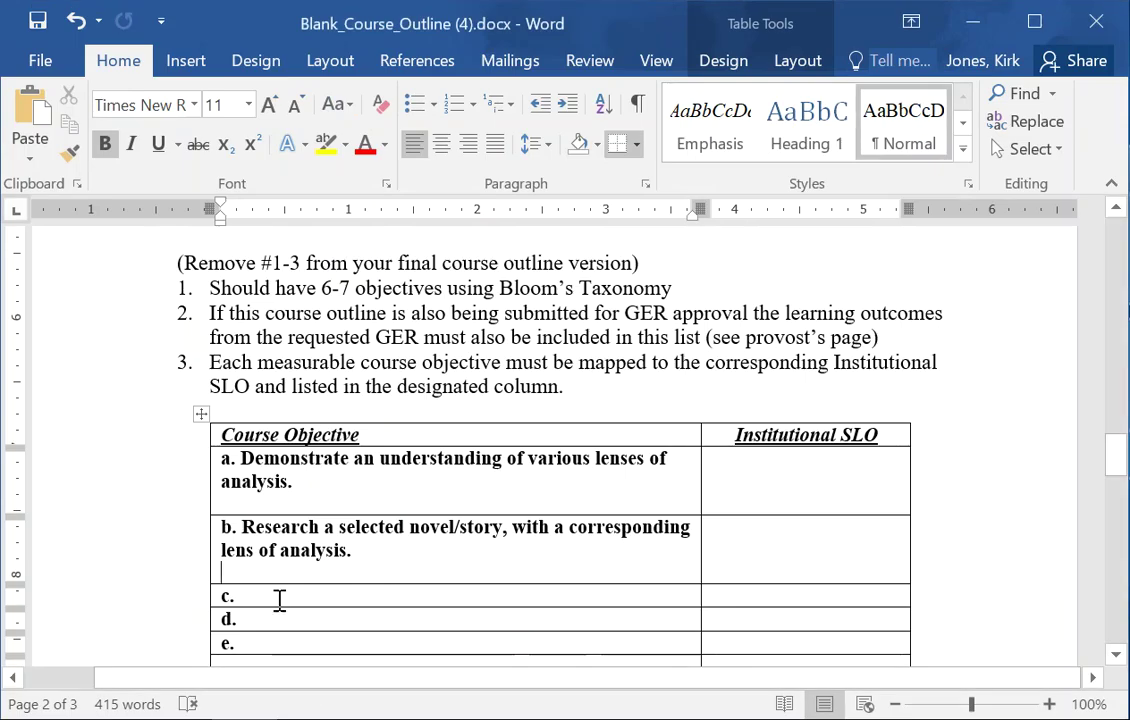
pyautogui.click(277, 598)
pyautogui.rightClick(277, 598)
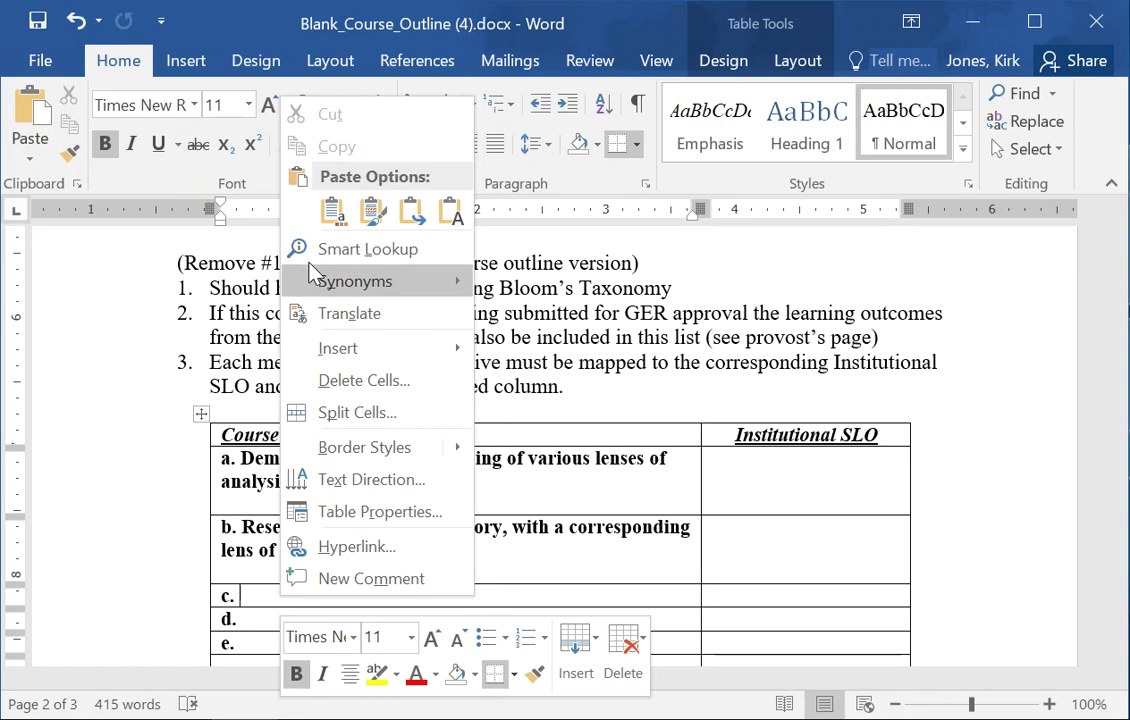
pyautogui.click(333, 211)
pyautogui.scroll(-2, 426, 407)
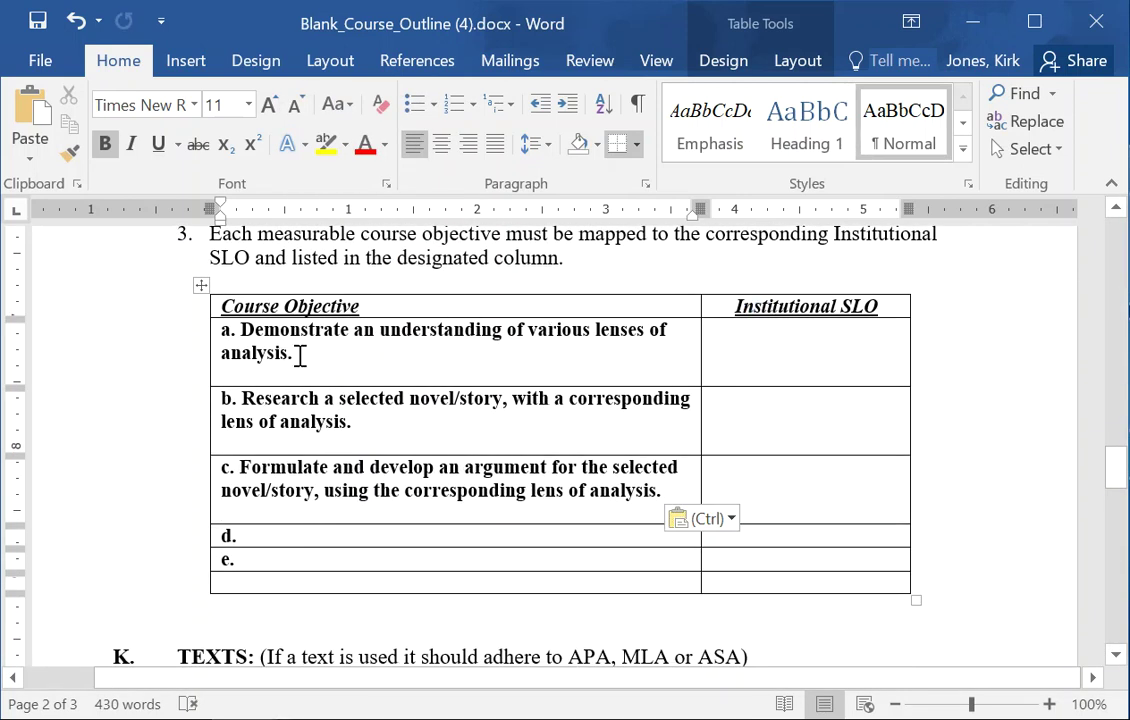
pyautogui.moveTo(300, 355); pyautogui.dragTo(601, 340)
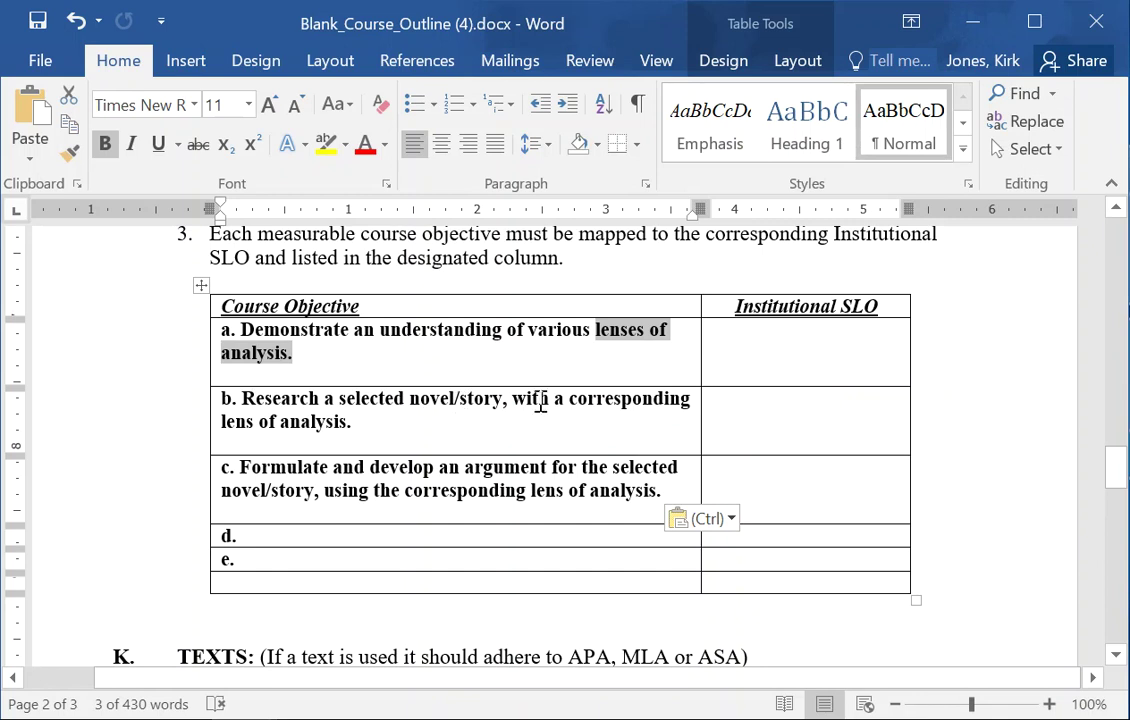
# Remove 'lens of analysis' from the end of objective b
pyautogui.moveTo(503, 403); pyautogui.dragTo(326, 404)
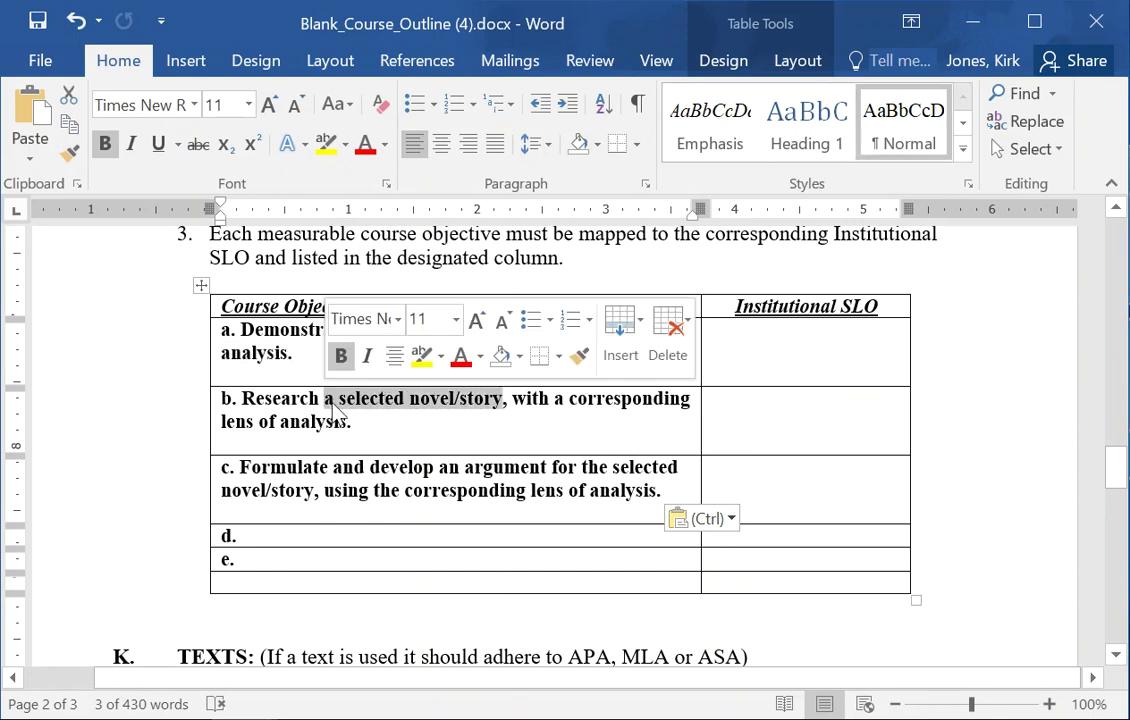
pyautogui.click(489, 421)
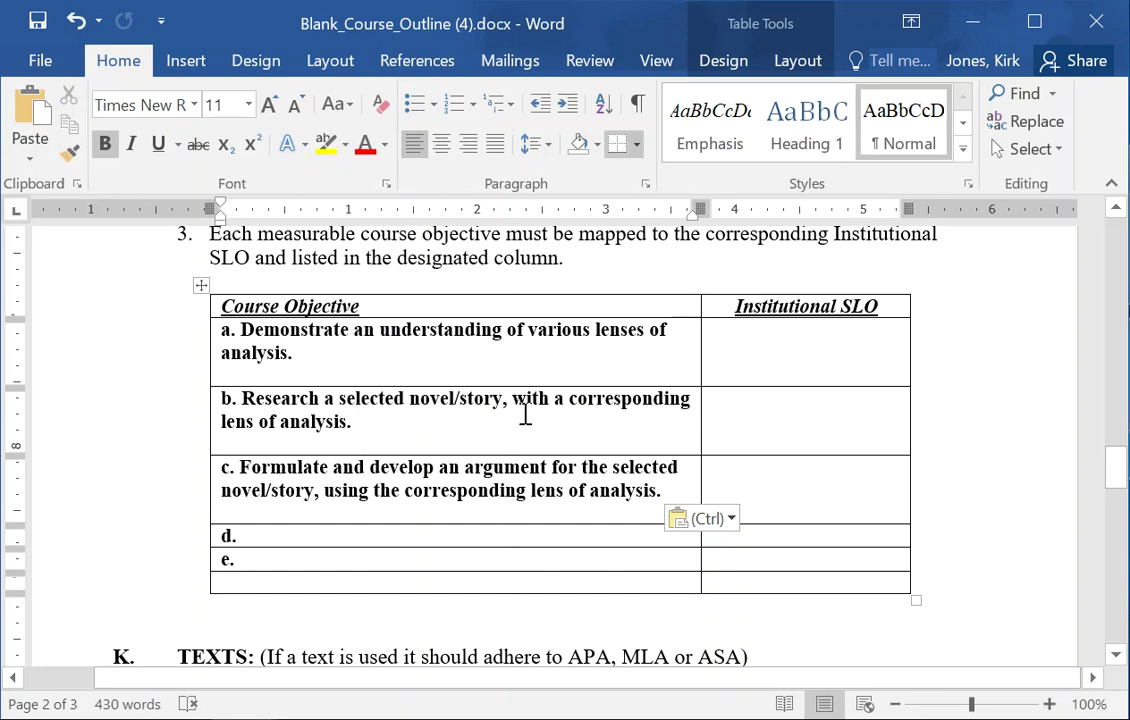
pyautogui.moveTo(515, 401); pyautogui.dragTo(355, 424)
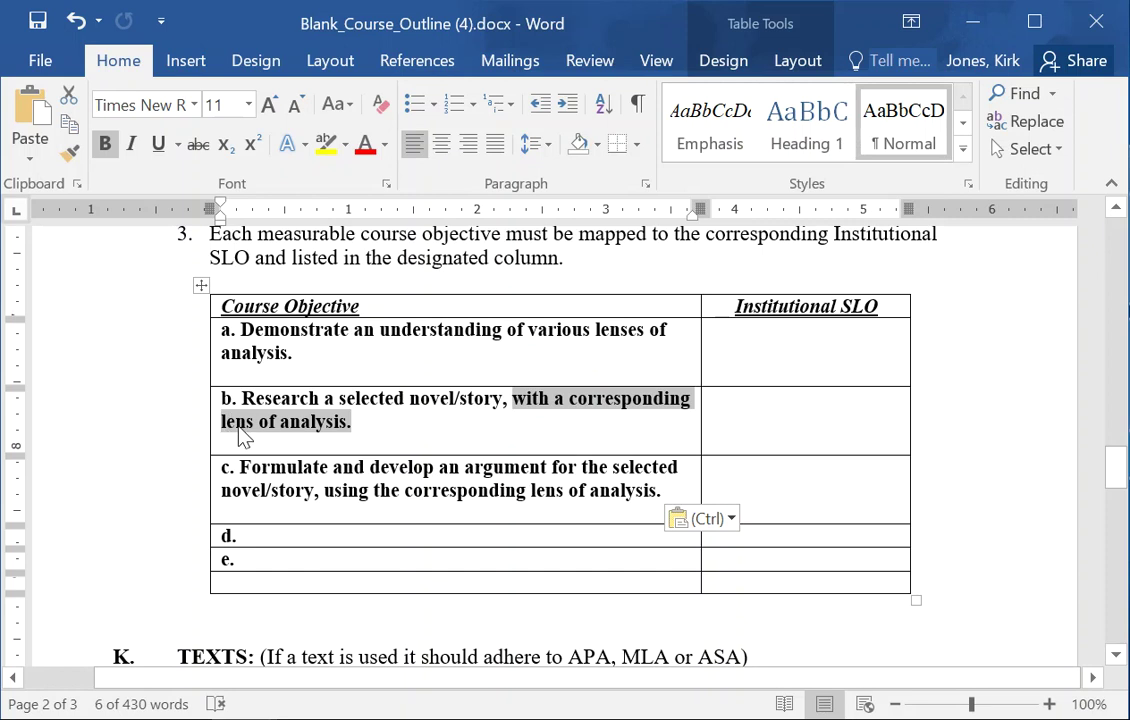
pyautogui.click(342, 422)
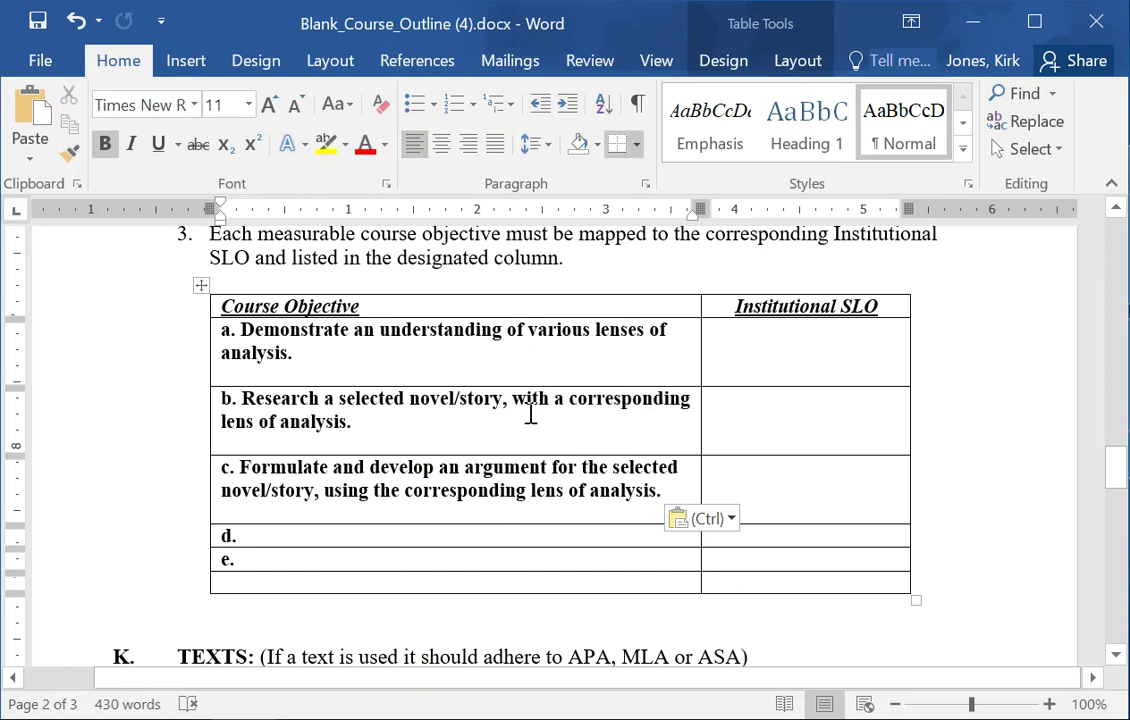
pyautogui.press('BackSpace')
pyautogui.press('BackSpace')
pyautogui.press('BackSpace')
pyautogui.press('BackSpace')
pyautogui.press('BackSpace')
pyautogui.press('BackSpace')
pyautogui.press('BackSpace')
pyautogui.press('BackSpace')
pyautogui.press('BackSpace')
pyautogui.press('BackSpace')
pyautogui.press('BackSpace')
pyautogui.press('BackSpace')
pyautogui.press('BackSpace')
pyautogui.press('BackSpace')
pyautogui.press('BackSpace')
pyautogui.scroll(-1, 530, 413)
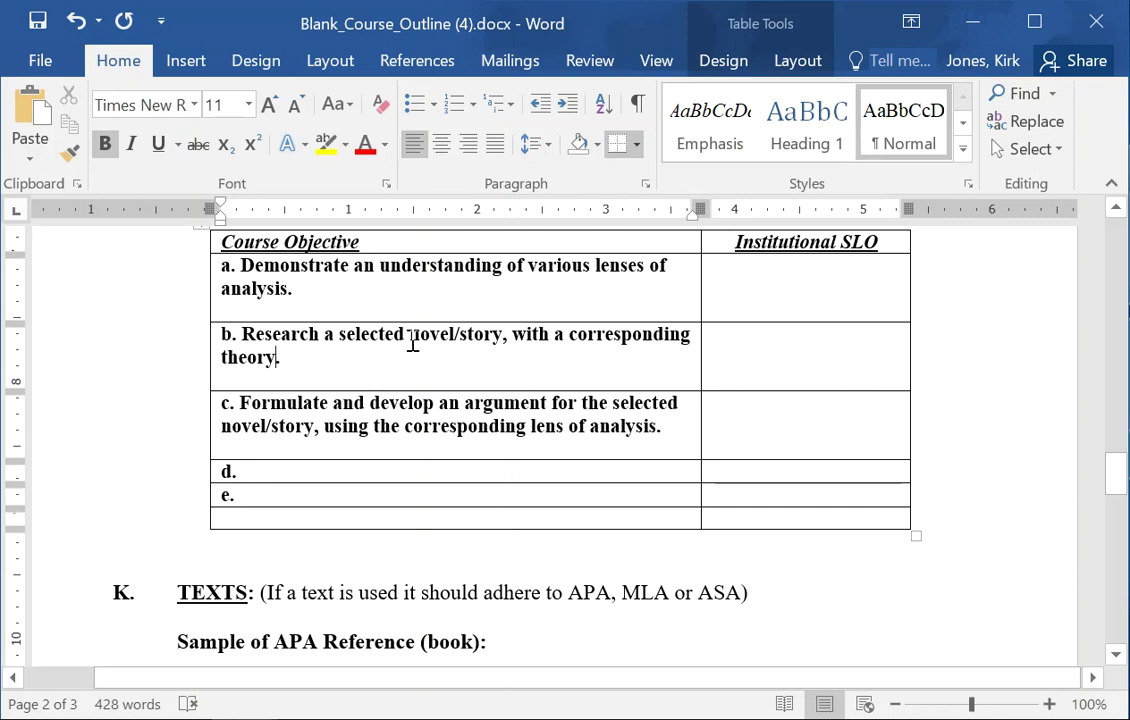
pyautogui.scroll(3, 304, 333)
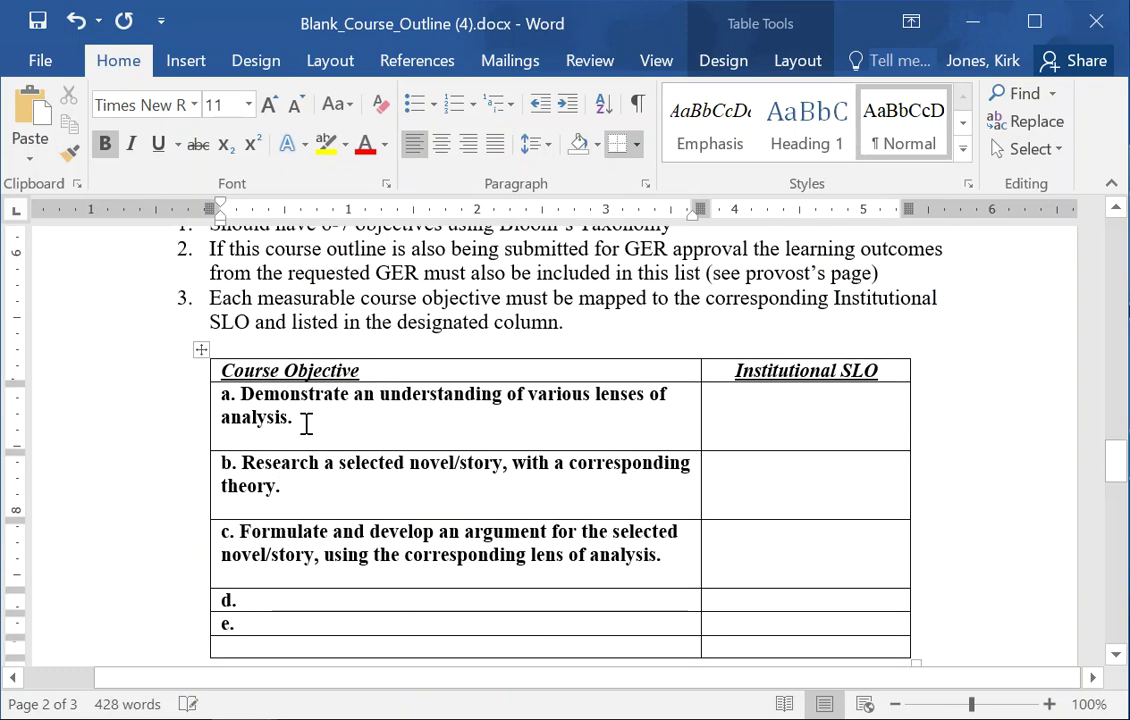
# Select parts of objective a, including 'understanding', to weigh its wording
pyautogui.moveTo(305, 421); pyautogui.dragTo(222, 396)
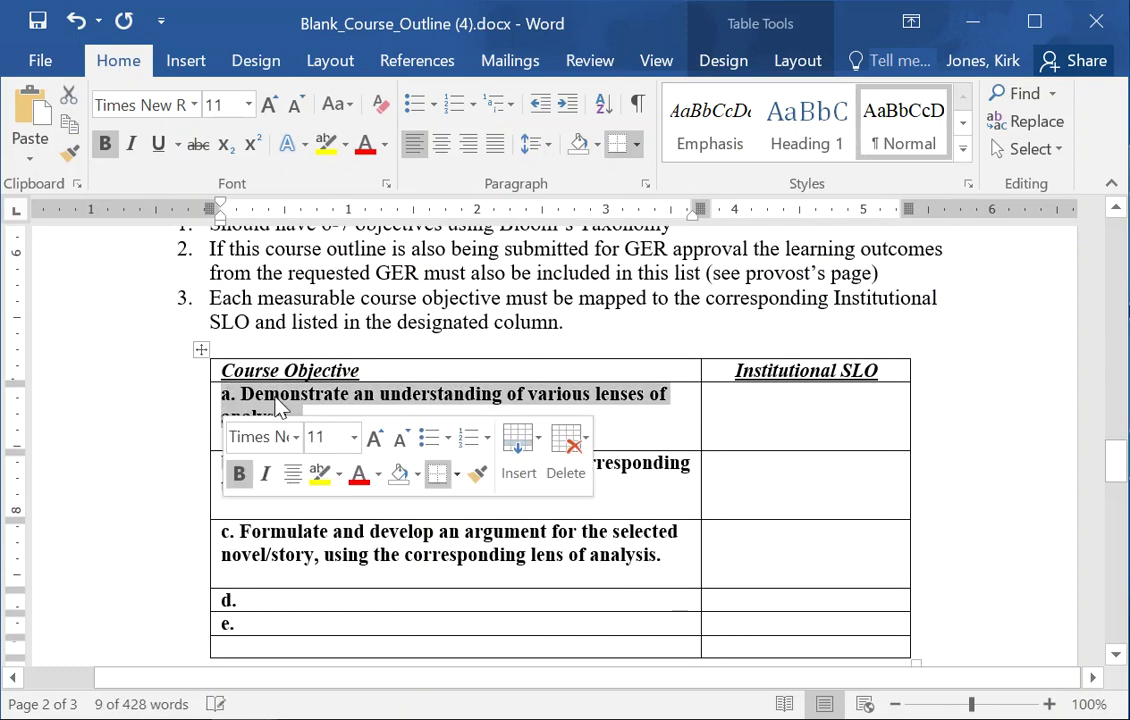
pyautogui.click(598, 396)
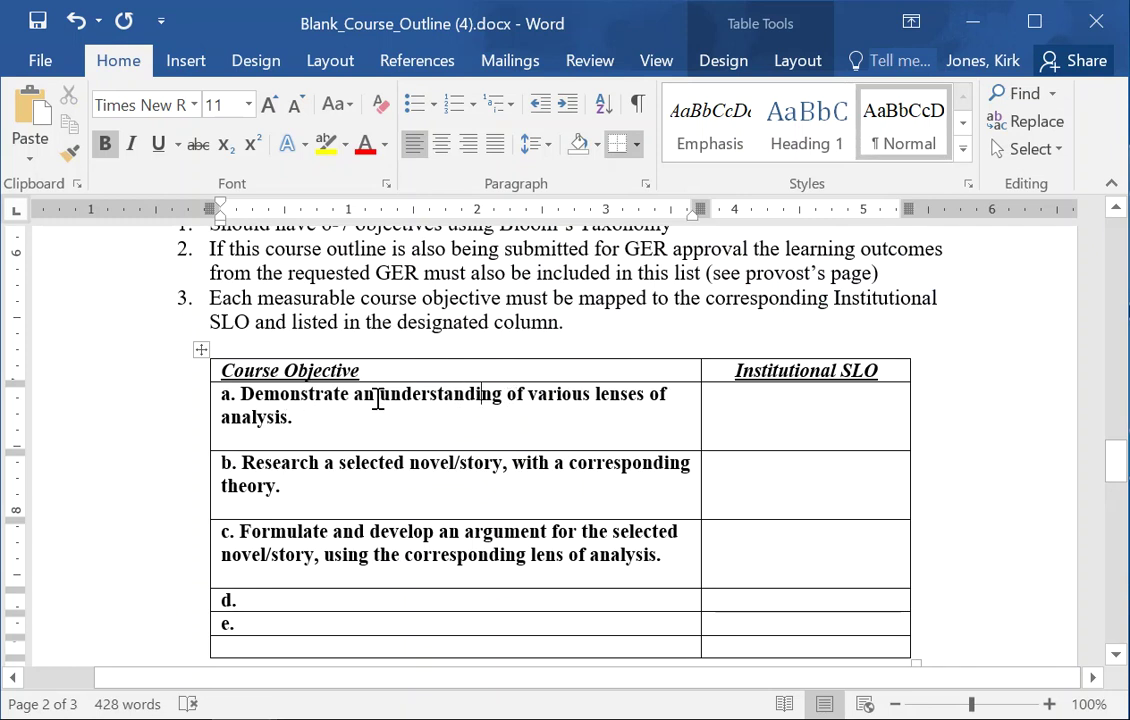
pyautogui.moveTo(379, 398); pyautogui.dragTo(504, 403)
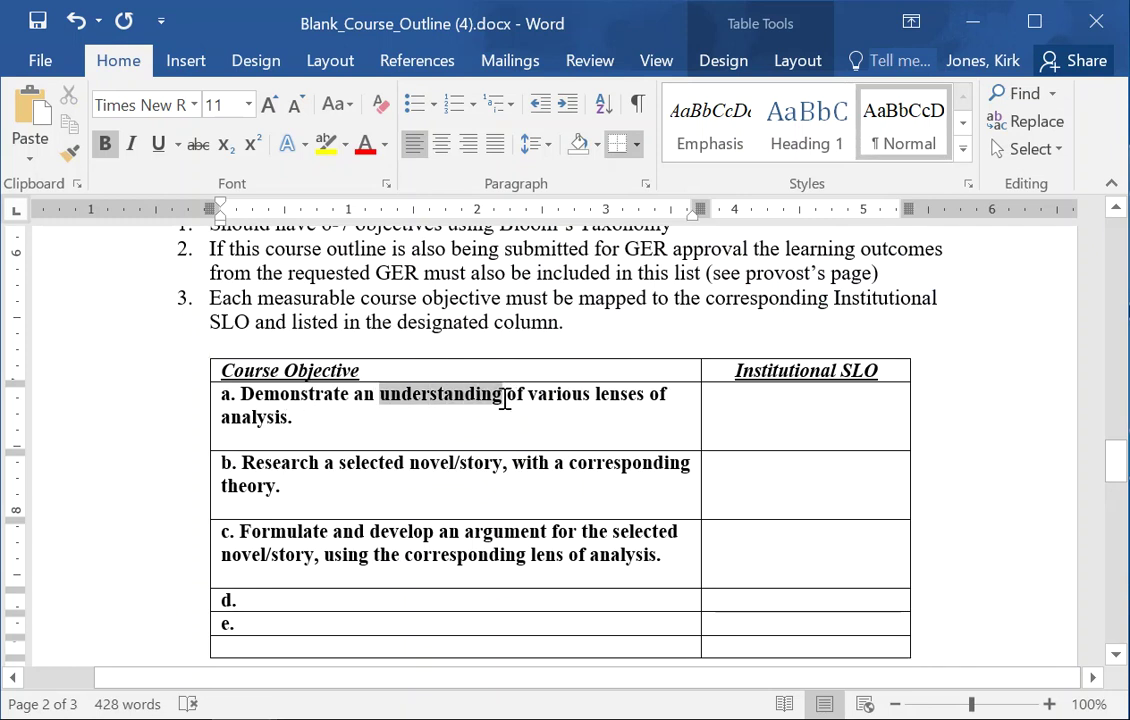
pyautogui.click(309, 425)
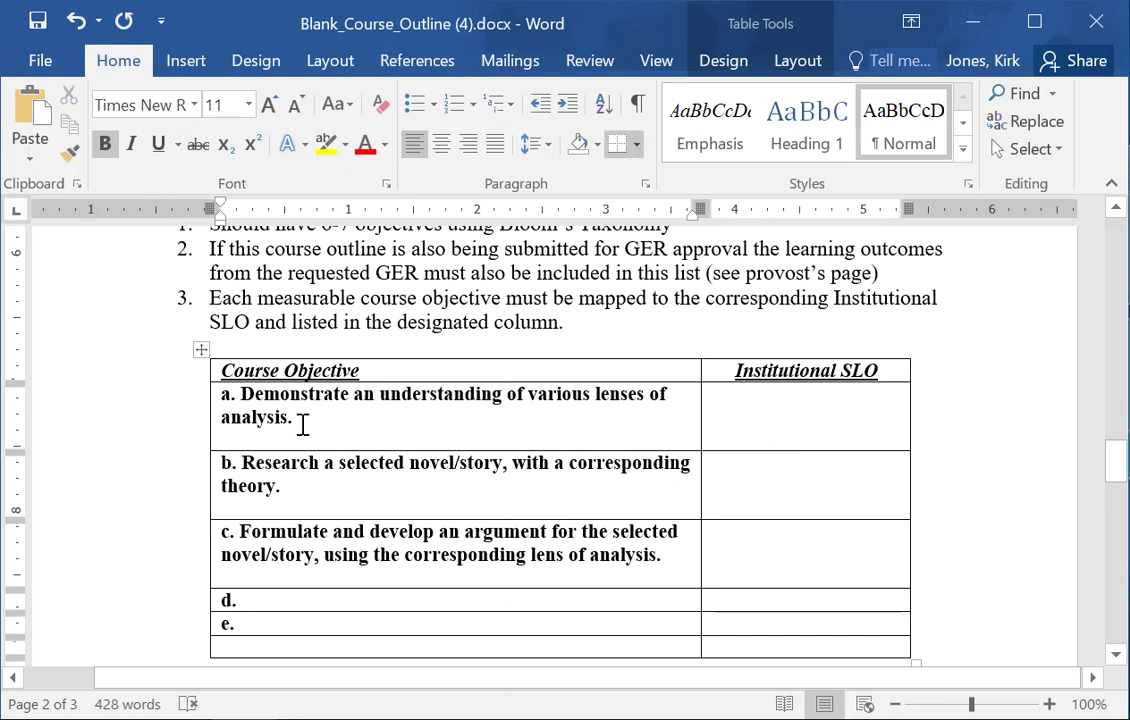
pyautogui.moveTo(303, 425); pyautogui.dragTo(224, 396)
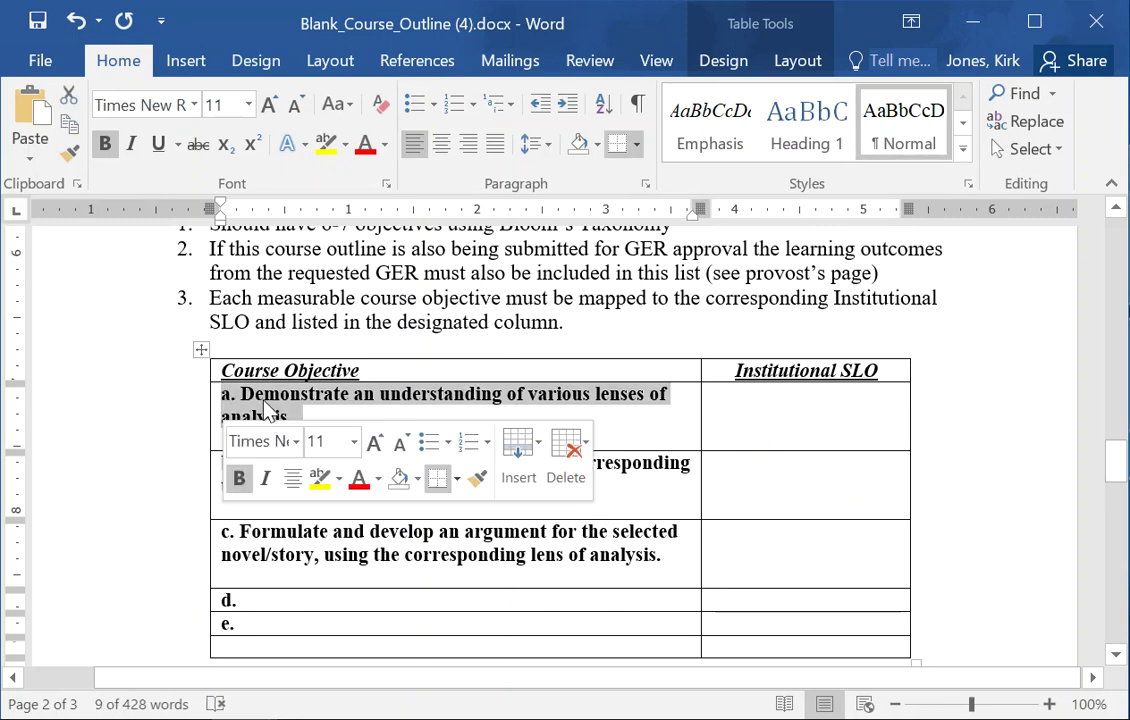
pyautogui.click(346, 407)
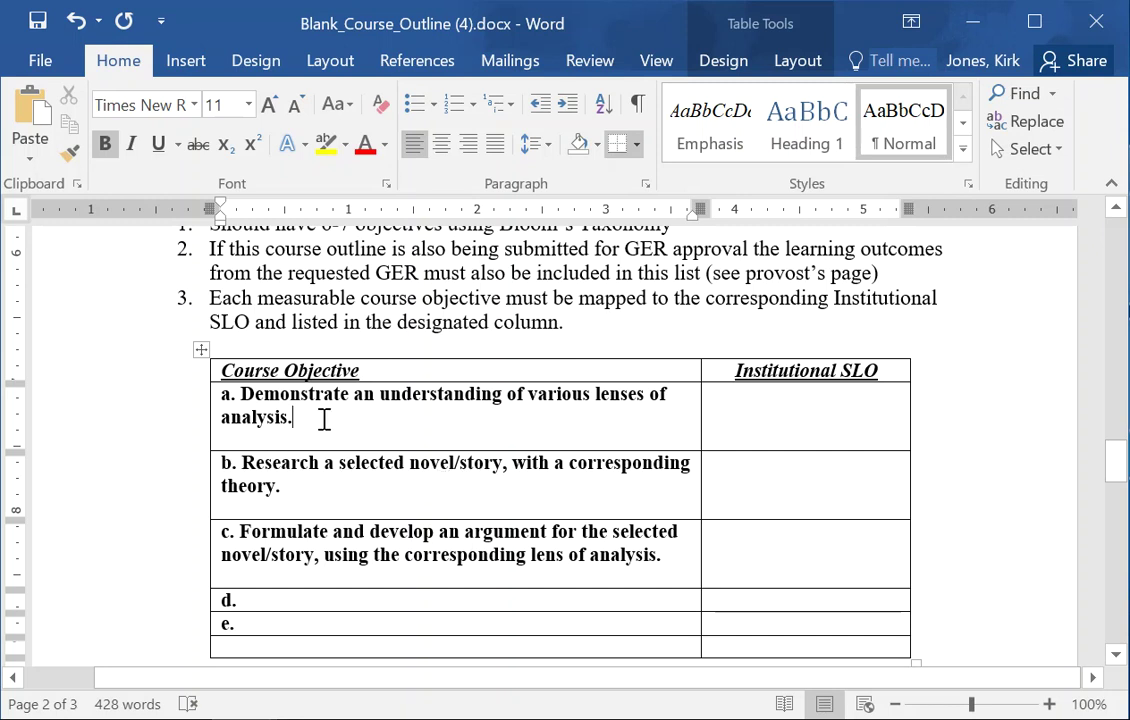
pyautogui.moveTo(320, 421); pyautogui.dragTo(230, 395)
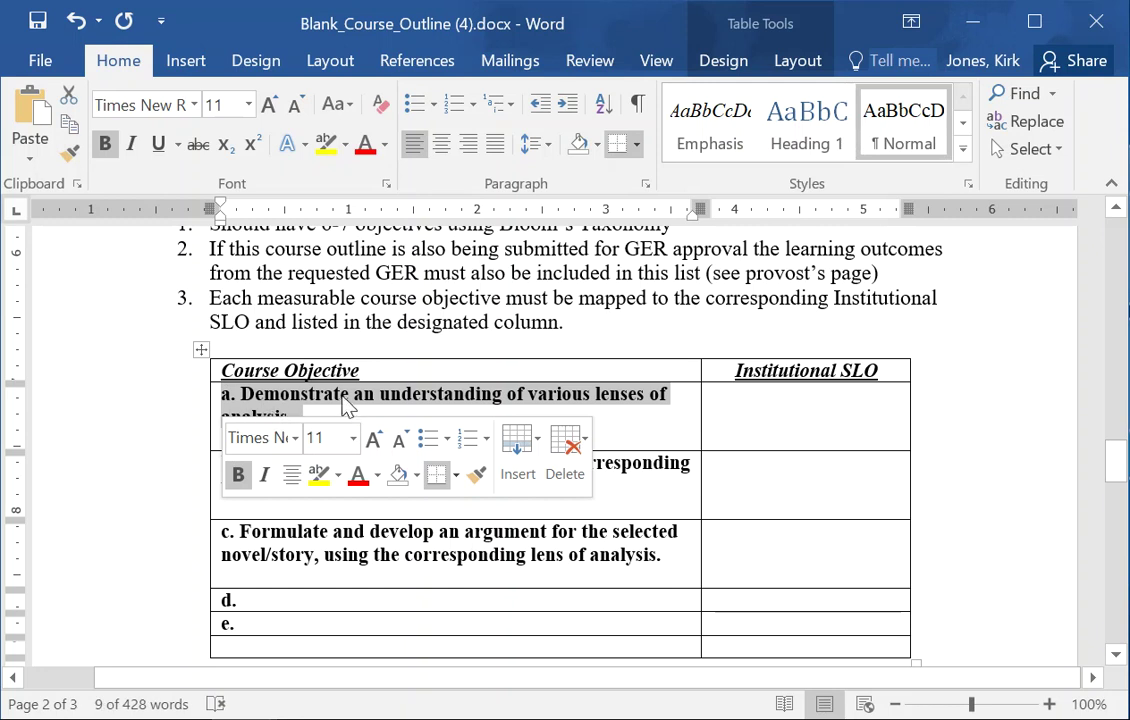
pyautogui.click(484, 302)
# Select the closing phrase of objective c
pyautogui.scroll(8, 431, 406)
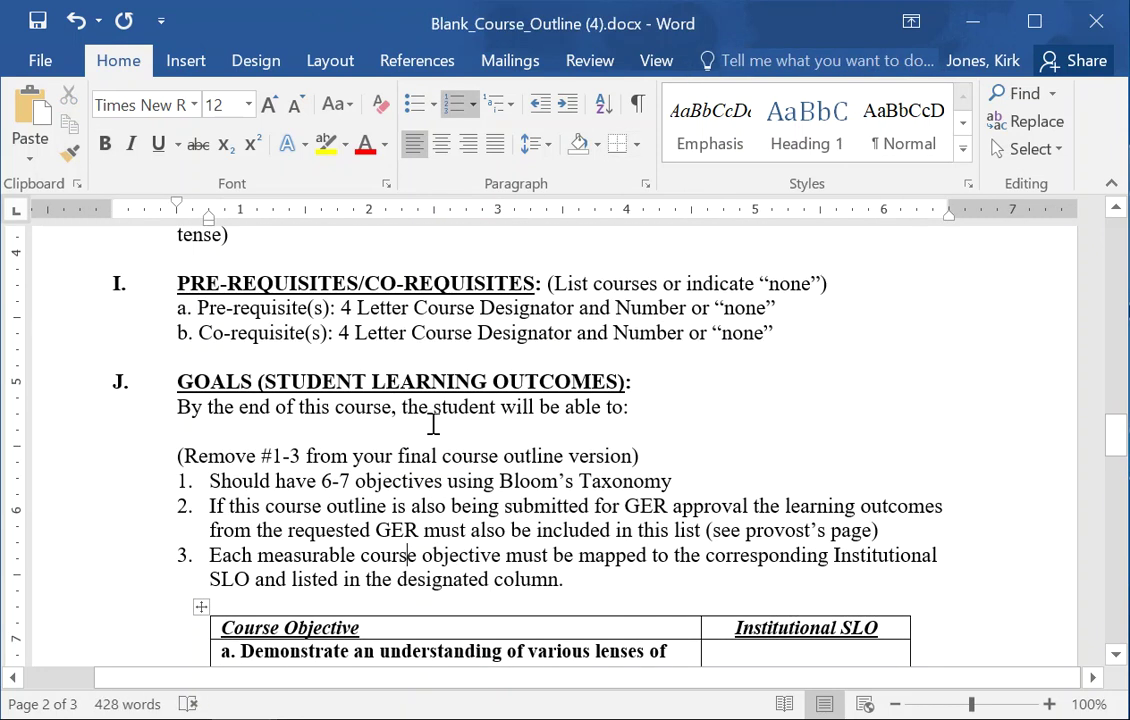
pyautogui.scroll(1, 436, 422)
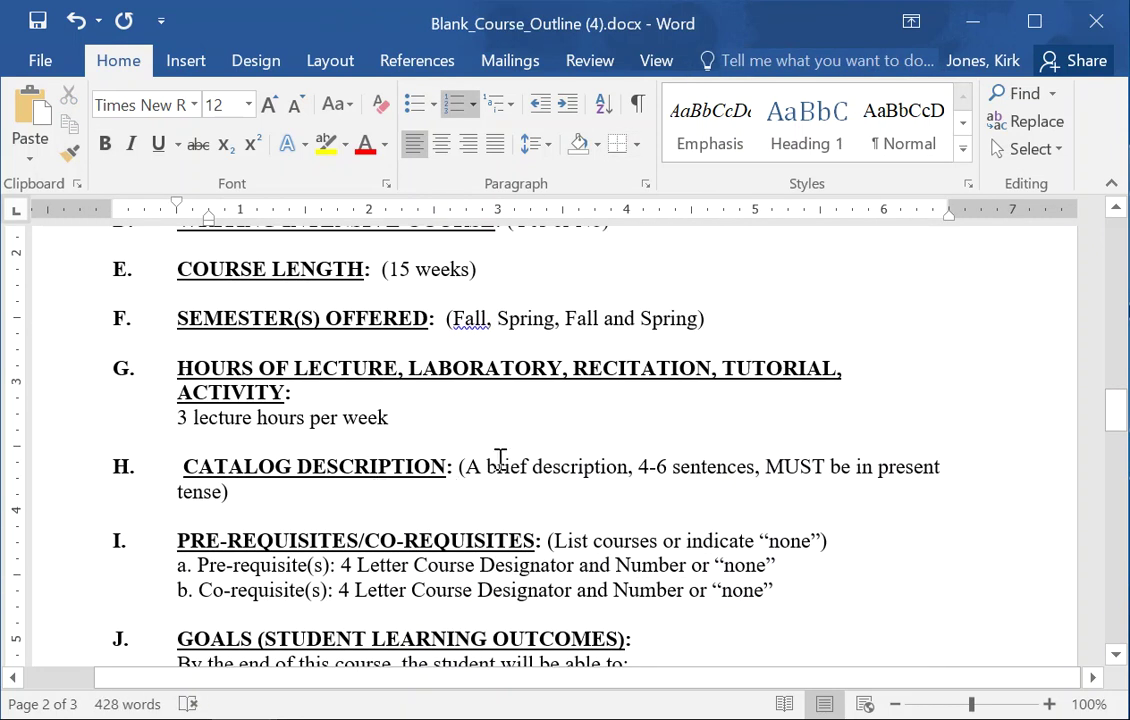
pyautogui.scroll(-8, 590, 451)
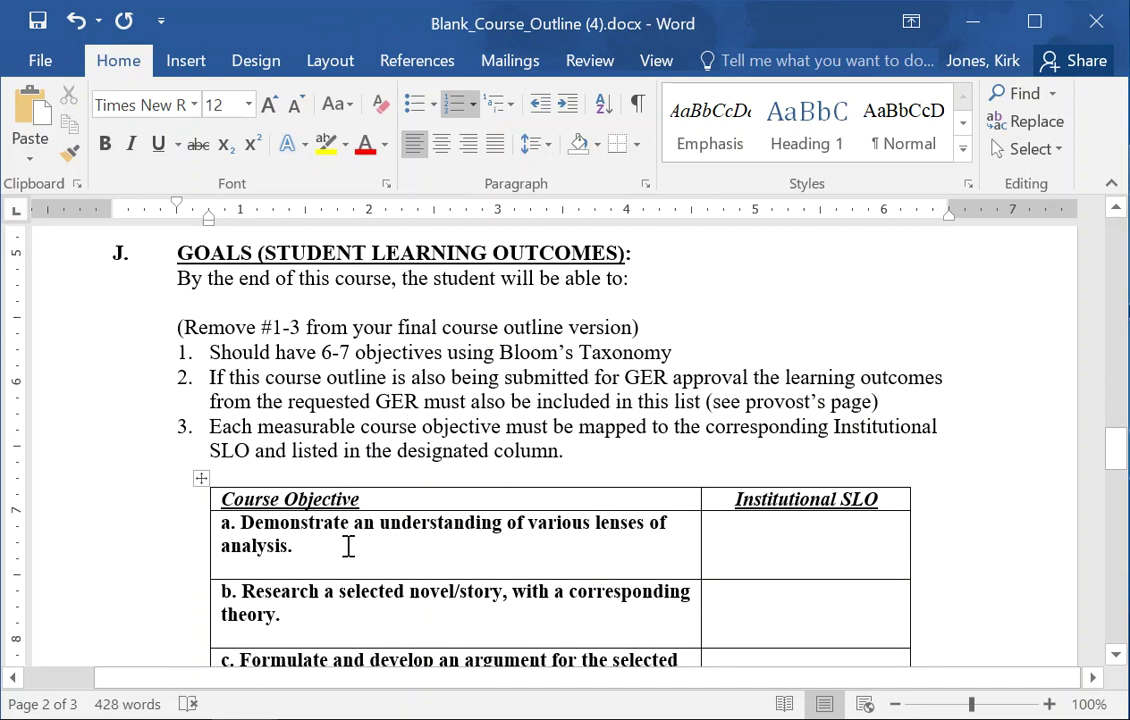
pyautogui.scroll(-1, 432, 545)
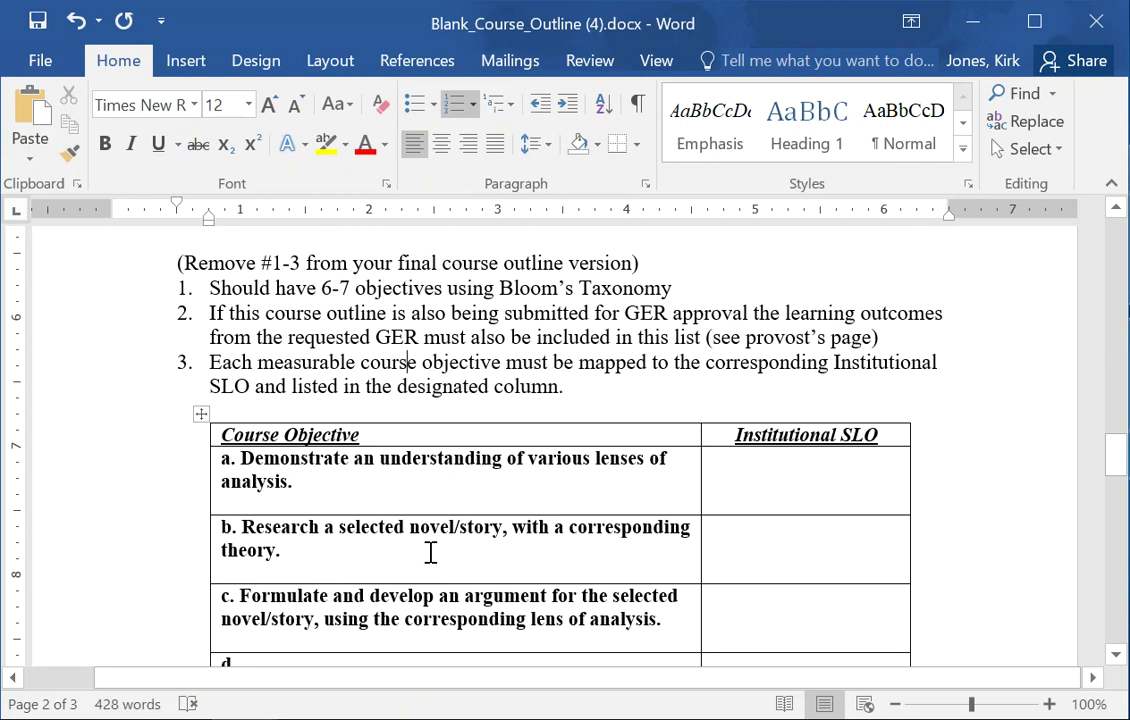
pyautogui.moveTo(635, 628); pyautogui.dragTo(338, 625)
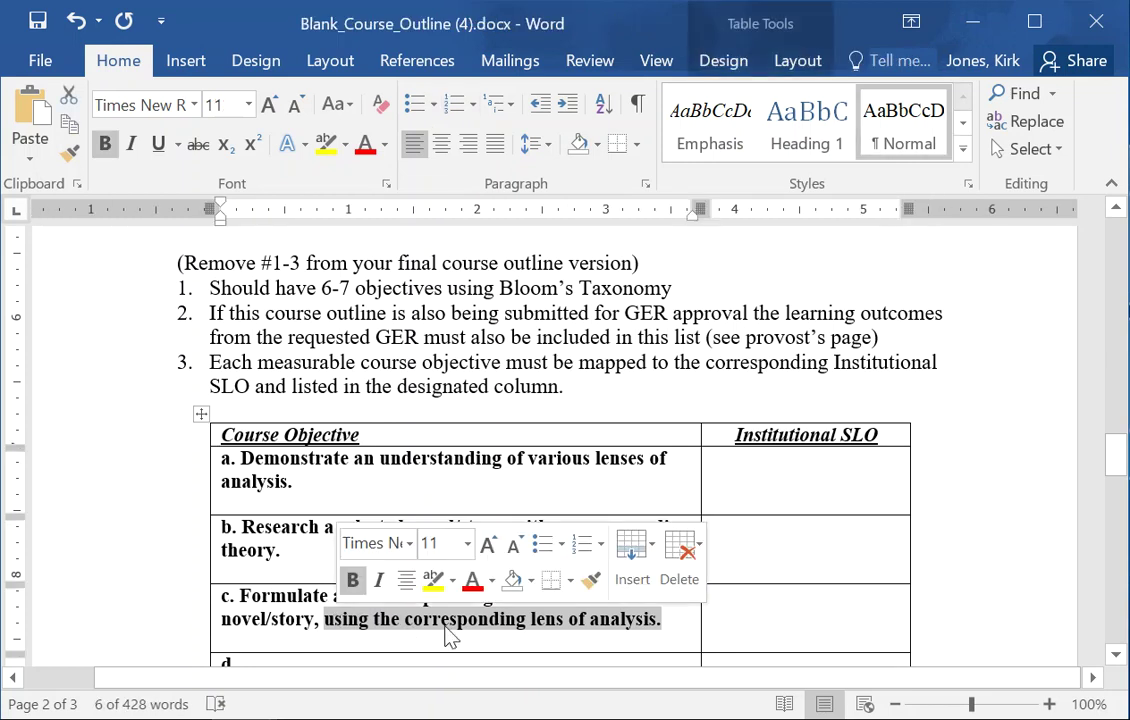
pyautogui.click(284, 479)
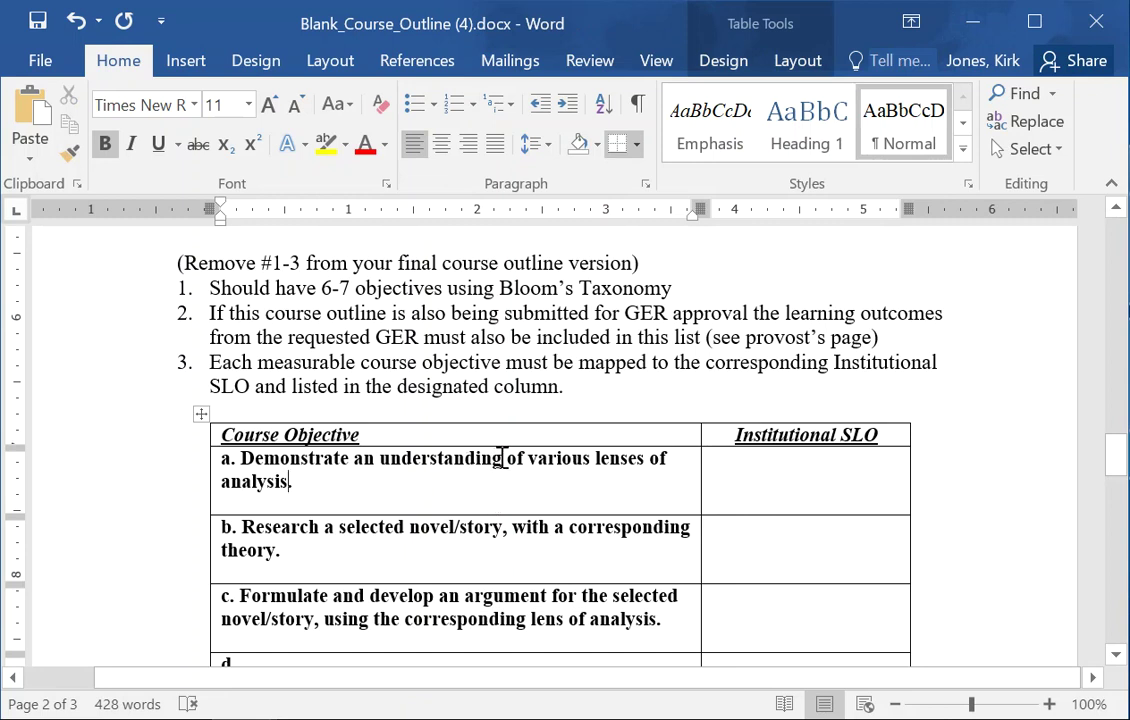
# Delete 'Demonstrate an understanding' from objective a, then switch to the Bloom's verbs PDF in Chrome
pyautogui.moveTo(504, 457); pyautogui.dragTo(285, 466)
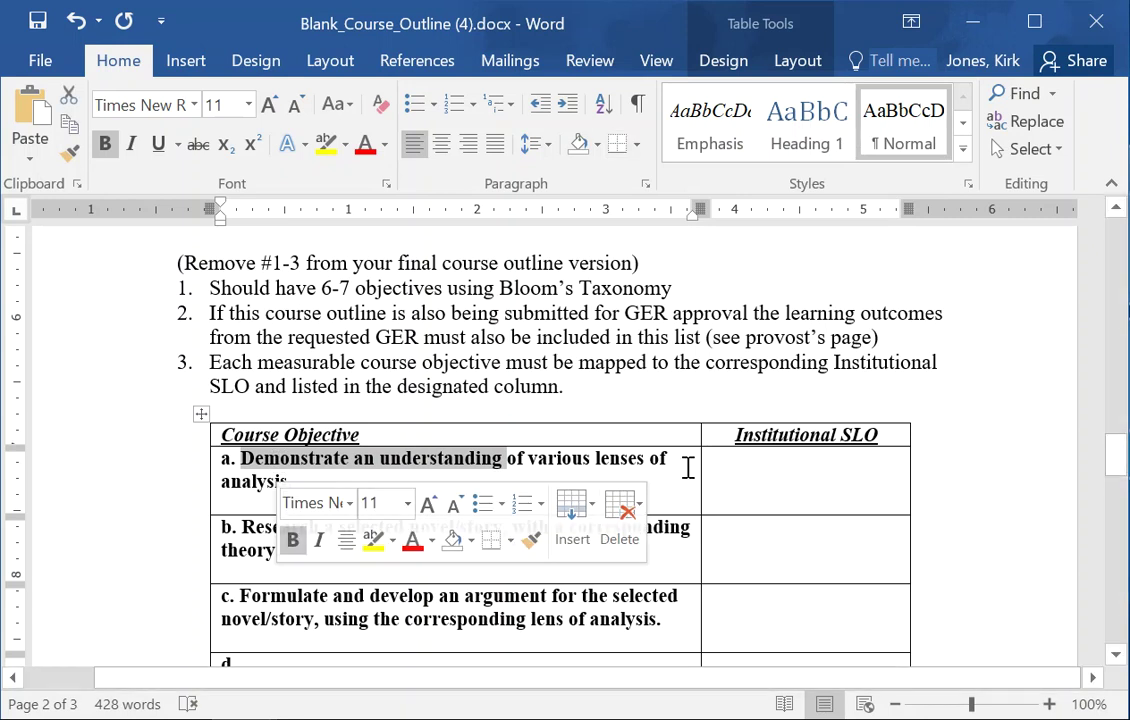
pyautogui.press('Delete')
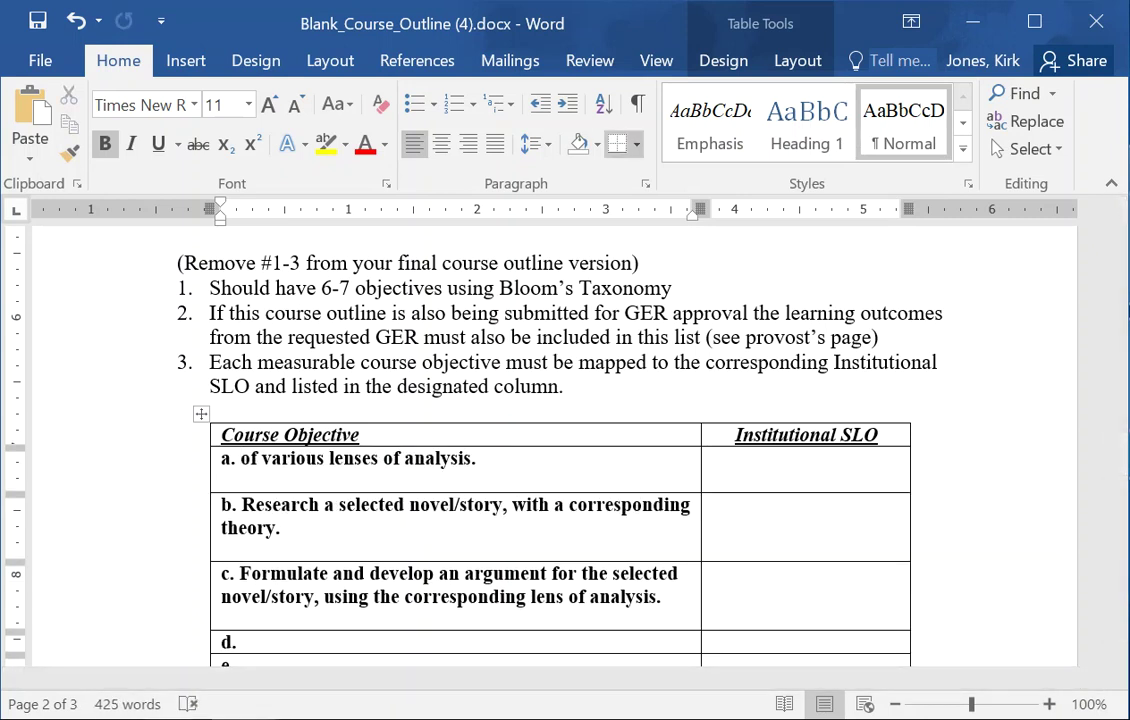
pyautogui.click(180, 718)
pyautogui.click(126, 664)
# Scroll the Bloom's chart back to the top to show the KNOWLEDGE verbs
pyautogui.scroll(5, 474, 421)
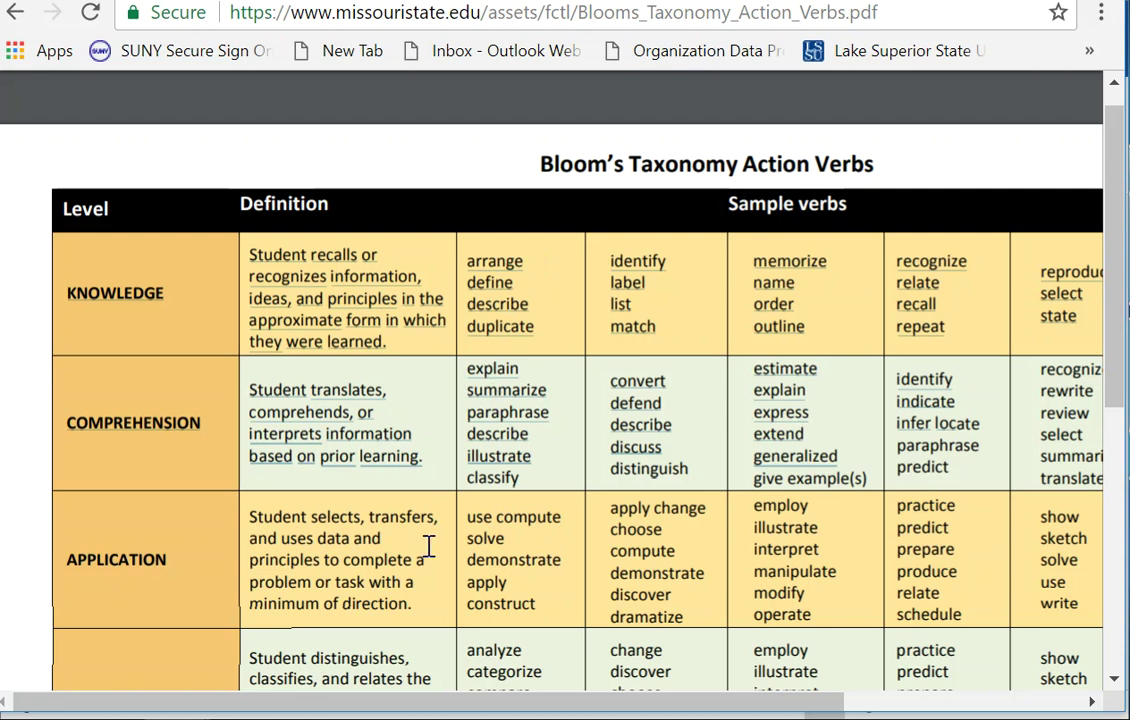
# Type 'define and explain' after 'a.', remove 'of', and italicize define and explain
pyautogui.click(310, 598)
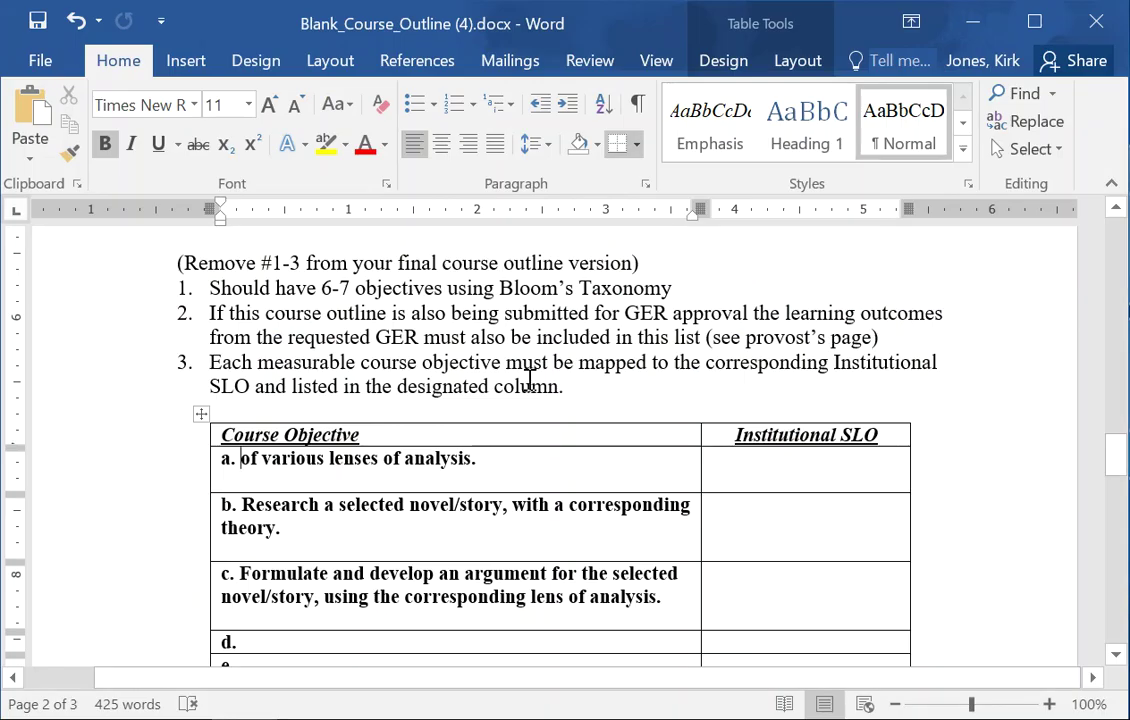
pyautogui.write('define and exp')
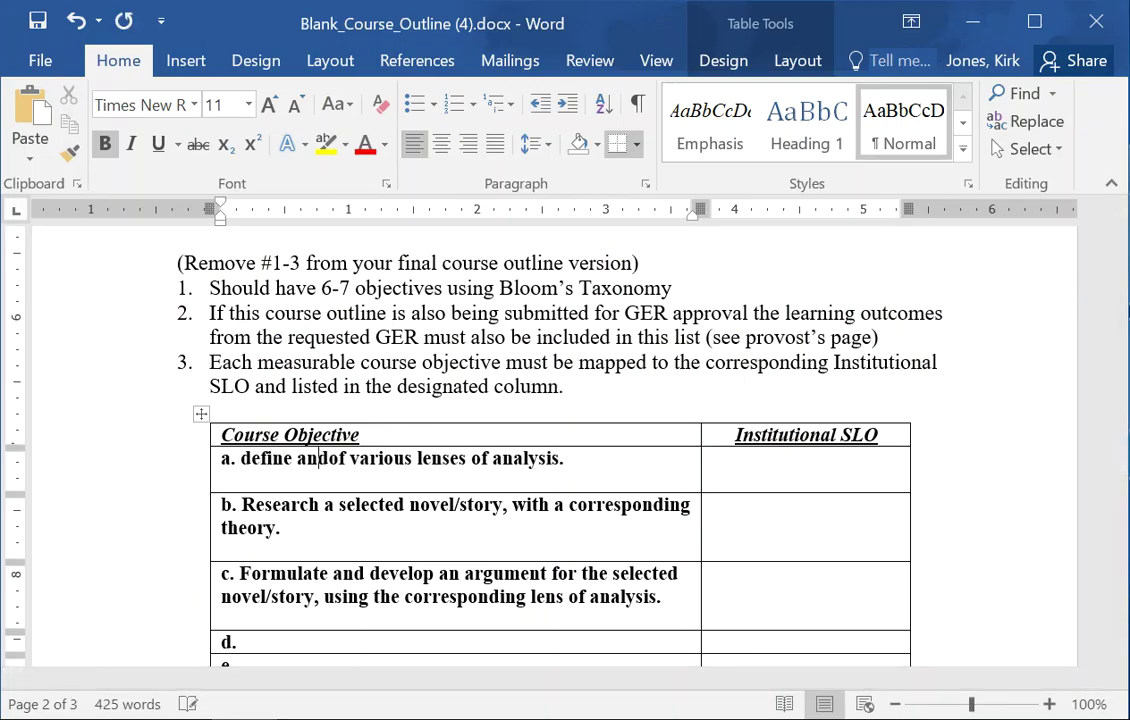
pyautogui.write('lain')
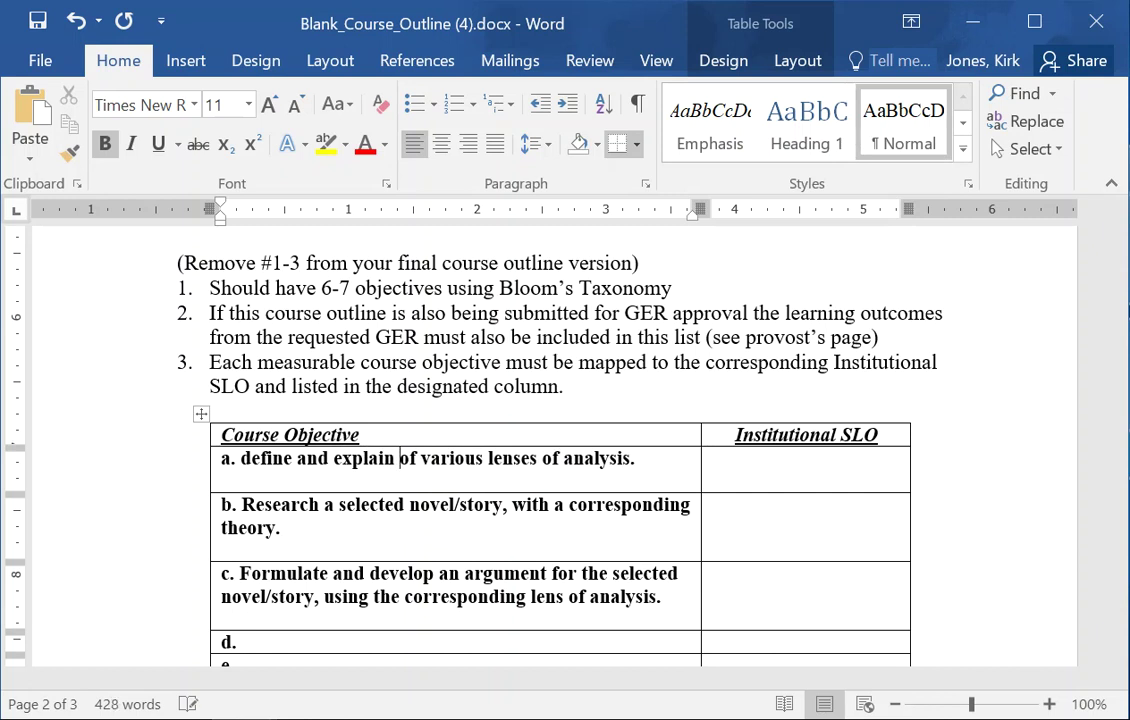
pyautogui.press('BackSpace')
pyautogui.press('BackSpace')
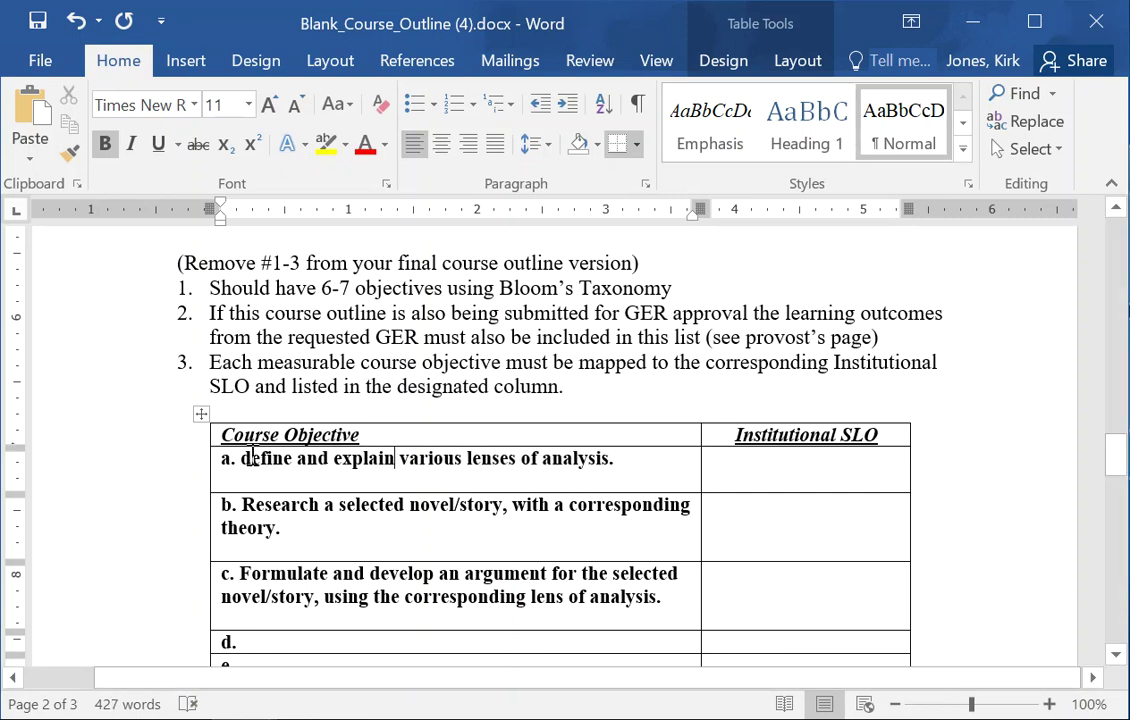
pyautogui.moveTo(242, 458); pyautogui.dragTo(293, 461)
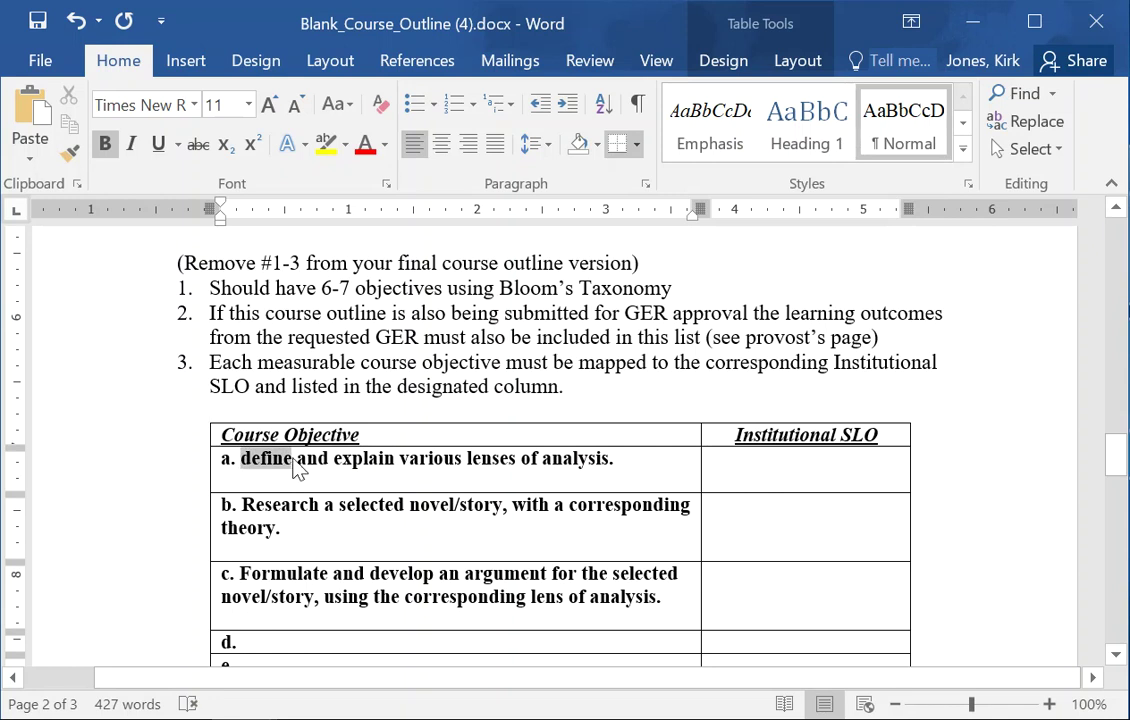
pyautogui.click(131, 143)
pyautogui.moveTo(295, 460); pyautogui.dragTo(385, 461)
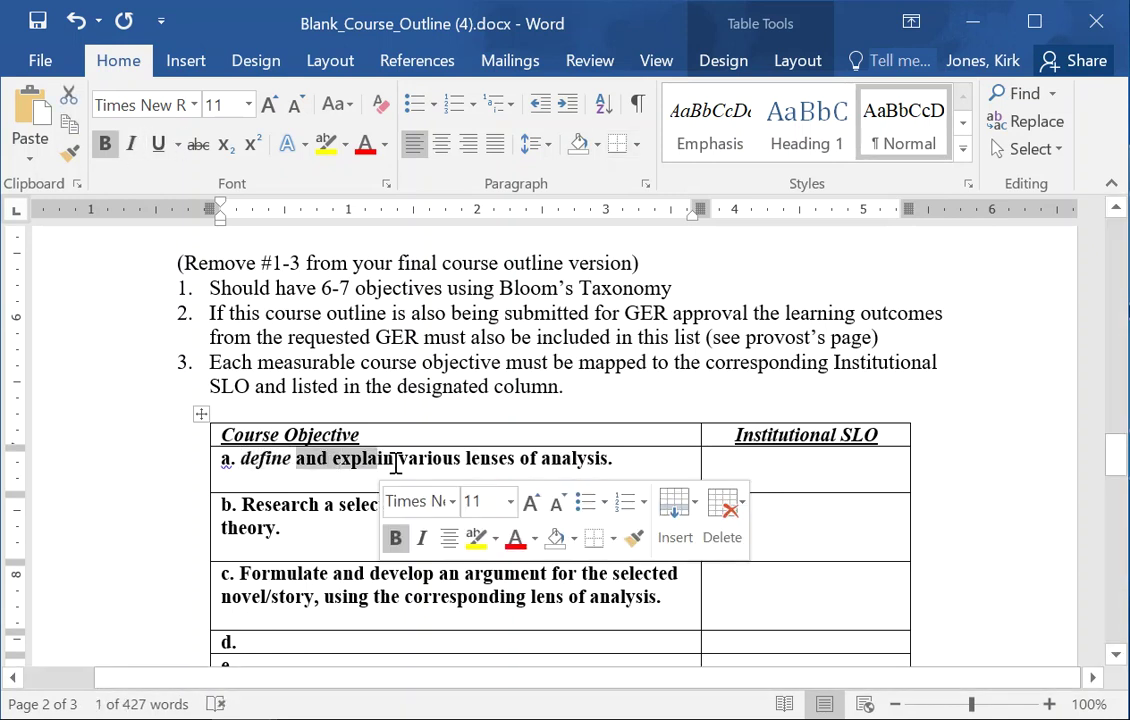
pyautogui.doubleClick(360, 461)
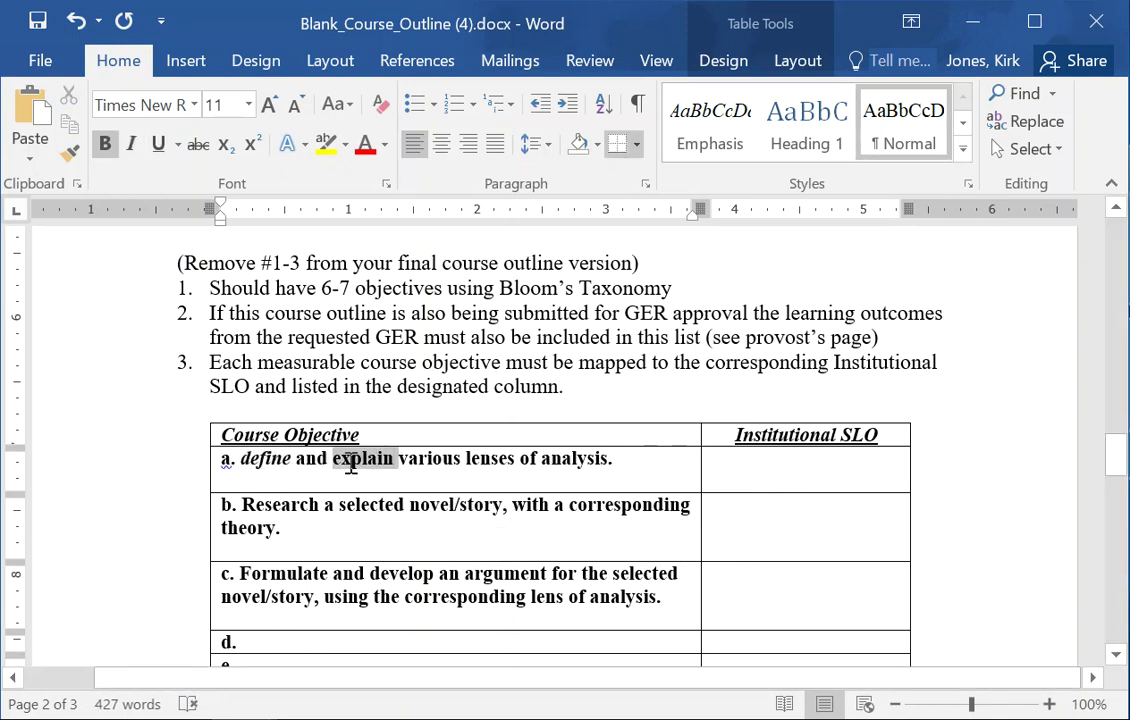
pyautogui.click(131, 143)
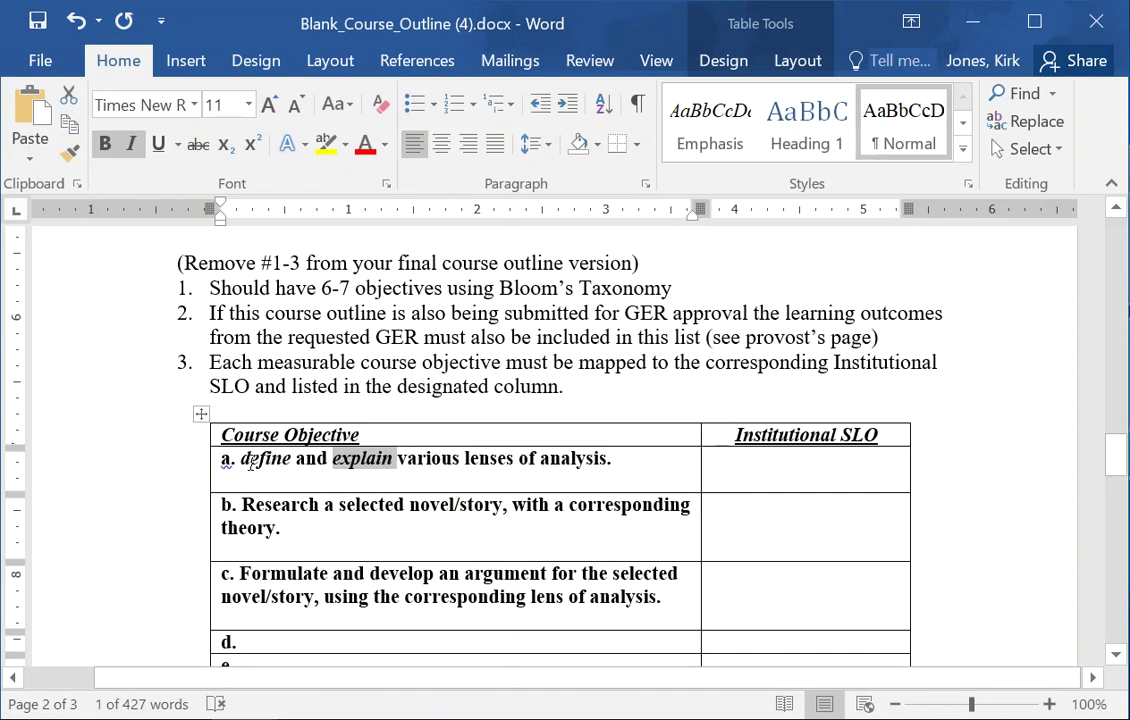
# Delete 'and explain' so objective a reads 'define various lenses of analysis.'
pyautogui.moveTo(396, 458); pyautogui.dragTo(329, 462)
pyautogui.click(333, 461)
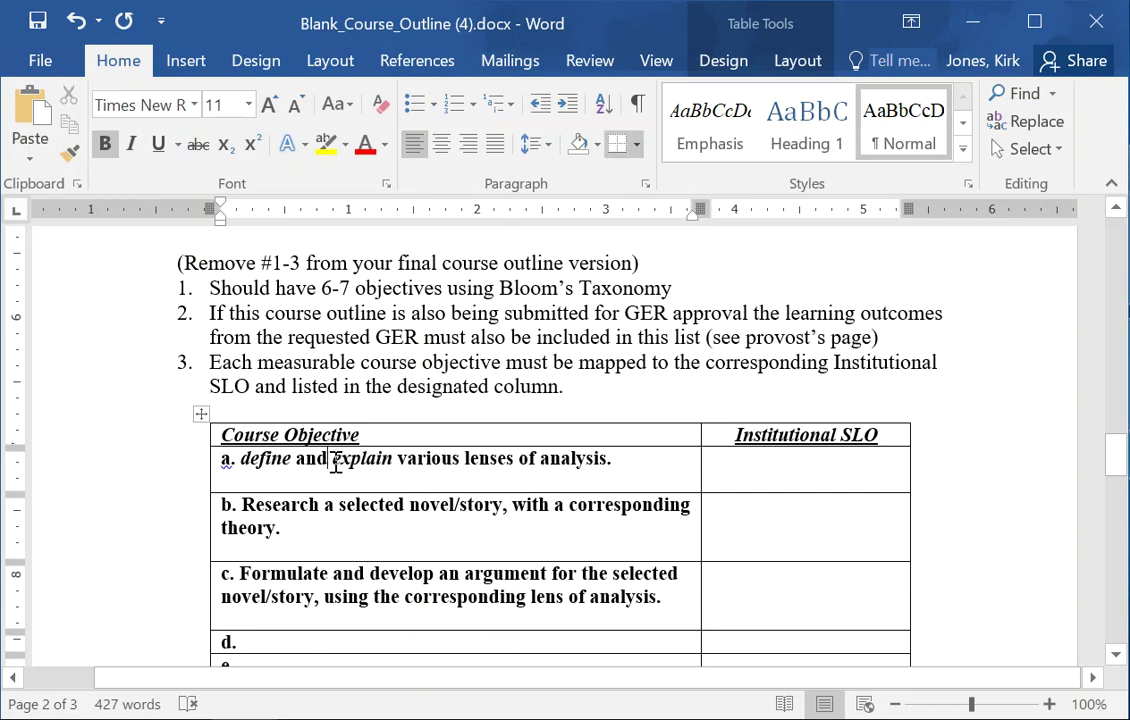
pyautogui.press('BackSpace')
pyautogui.press('BackSpace')
pyautogui.press('BackSpace')
pyautogui.press('BackSpace')
pyautogui.press('BackSpace')
pyautogui.scroll(-7, 410, 467)
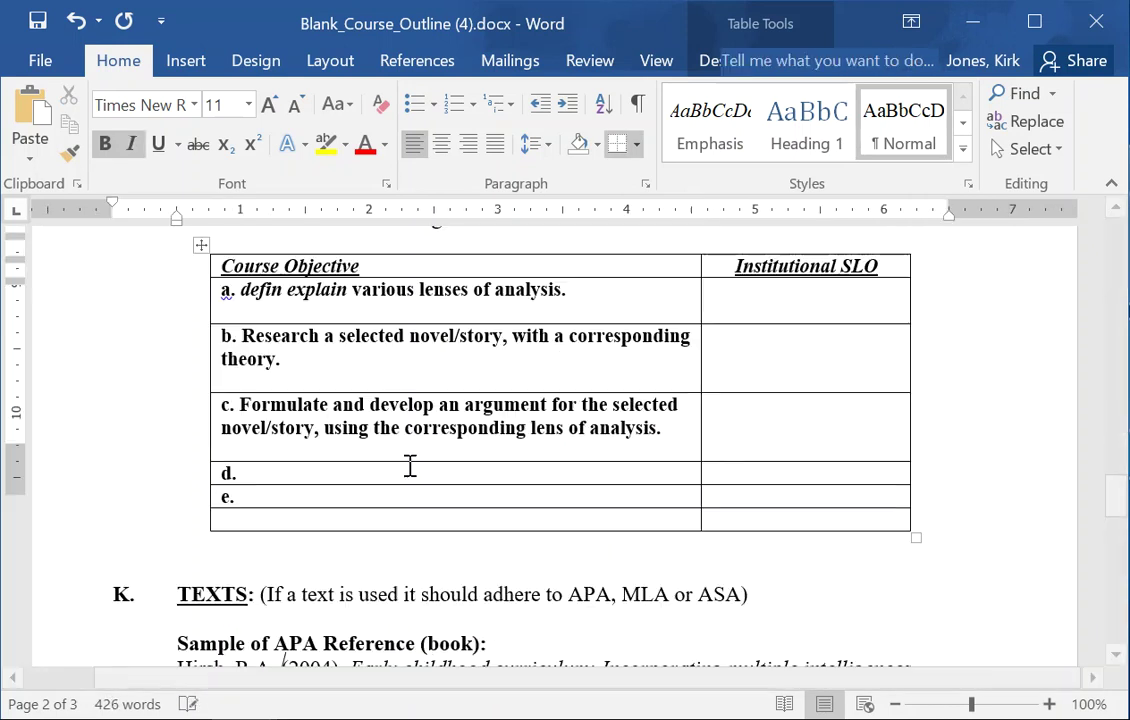
pyautogui.scroll(3, 410, 465)
pyautogui.click(410, 462)
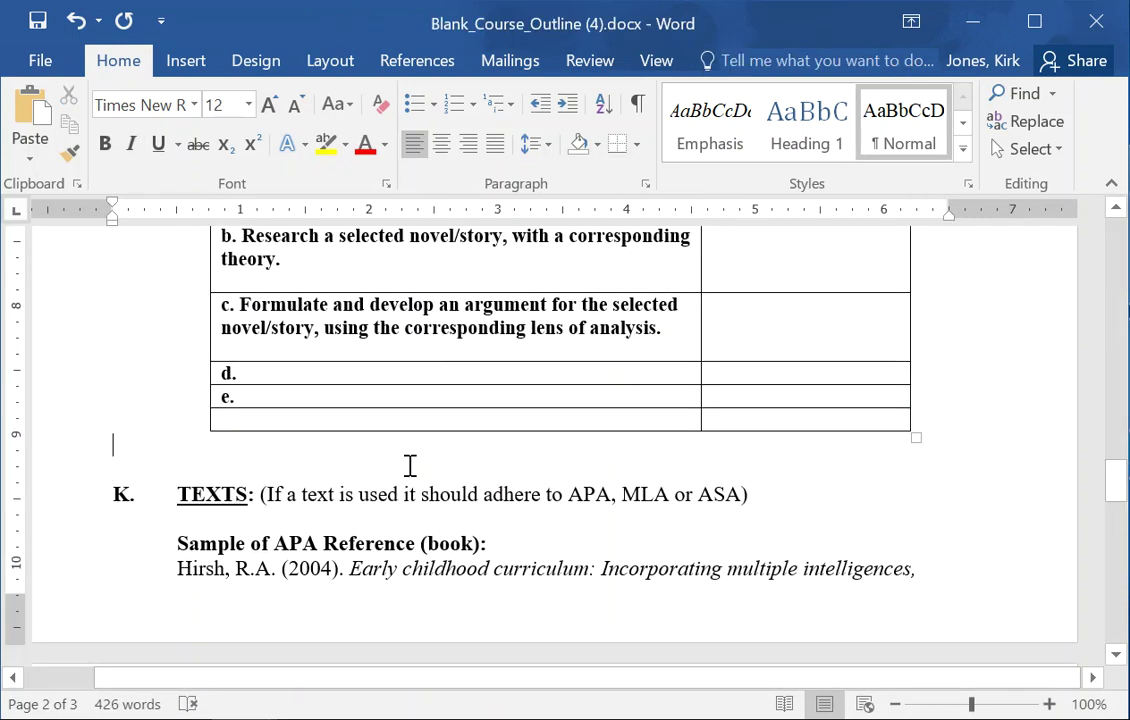
pyautogui.scroll(6, 405, 470)
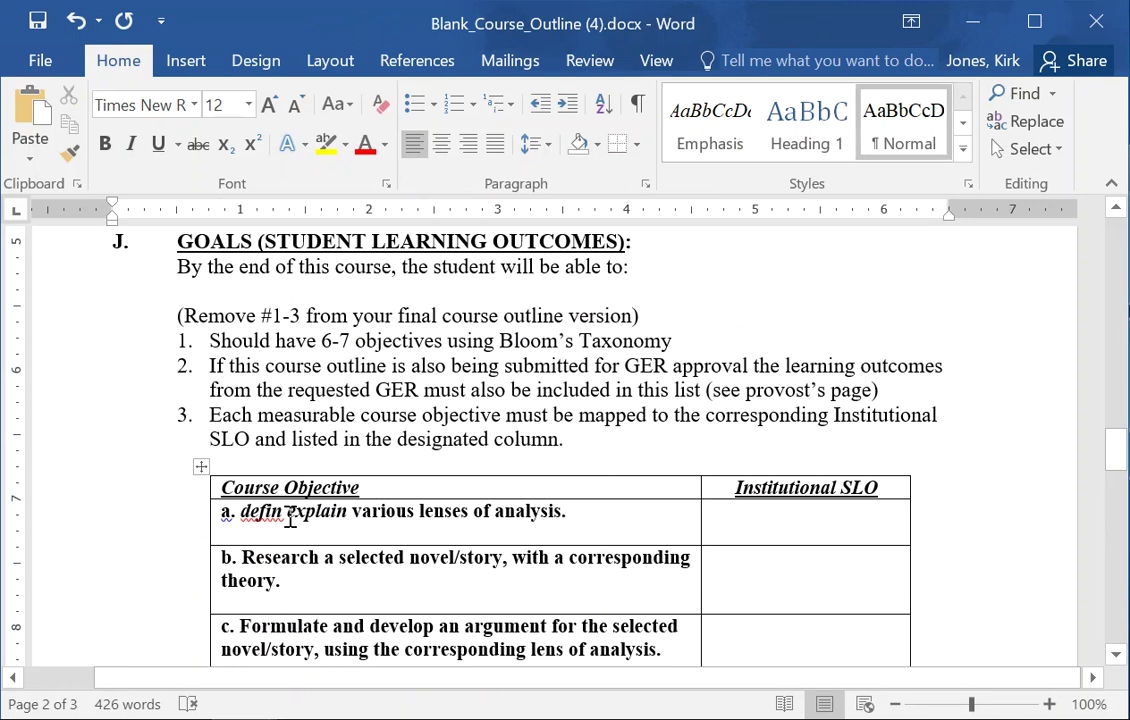
pyautogui.click(352, 511)
pyautogui.press('BackSpace')
pyautogui.press('BackSpace')
pyautogui.press('BackSpace')
pyautogui.press('BackSpace')
pyautogui.press('BackSpace')
pyautogui.press('BackSpace')
pyautogui.press('BackSpace')
pyautogui.press('BackSpace')
pyautogui.press('BackSpace')
pyautogui.press('BackSpace')
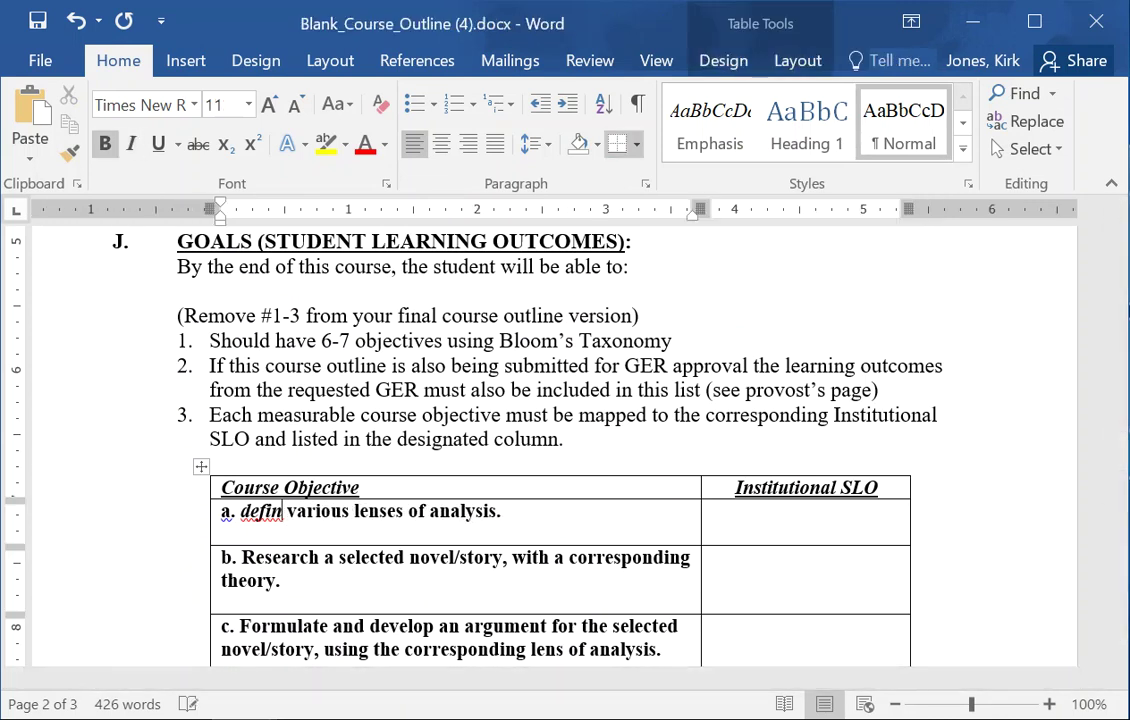
pyautogui.write('ne')
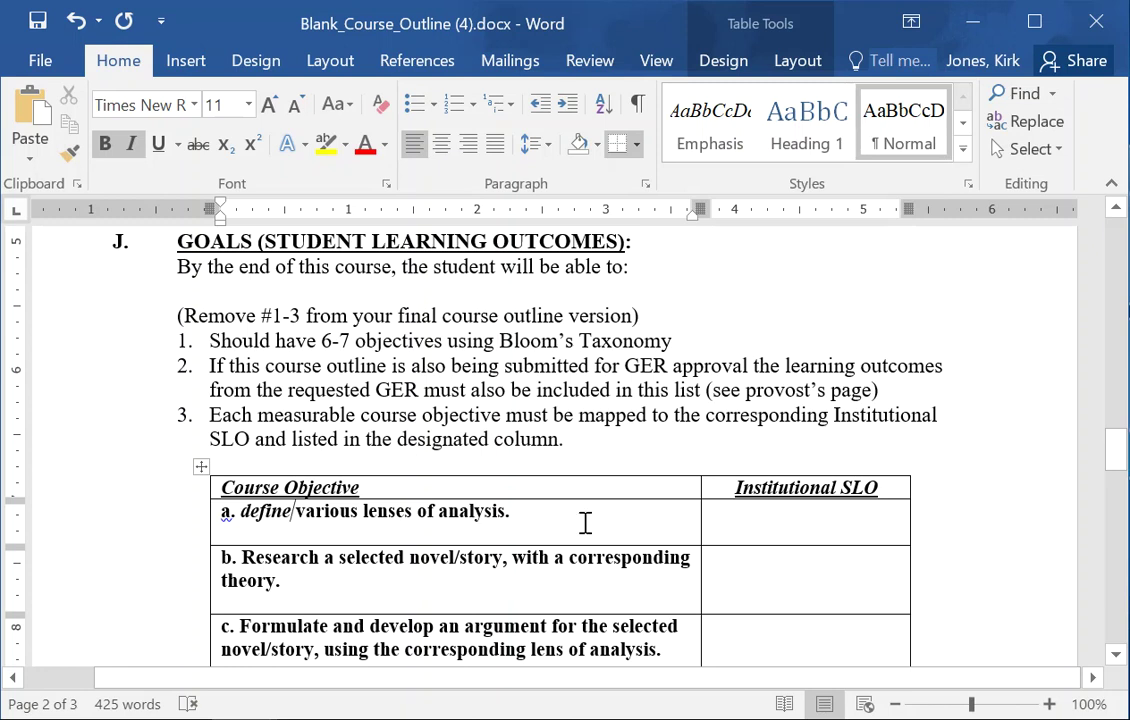
pyautogui.scroll(-3, 518, 537)
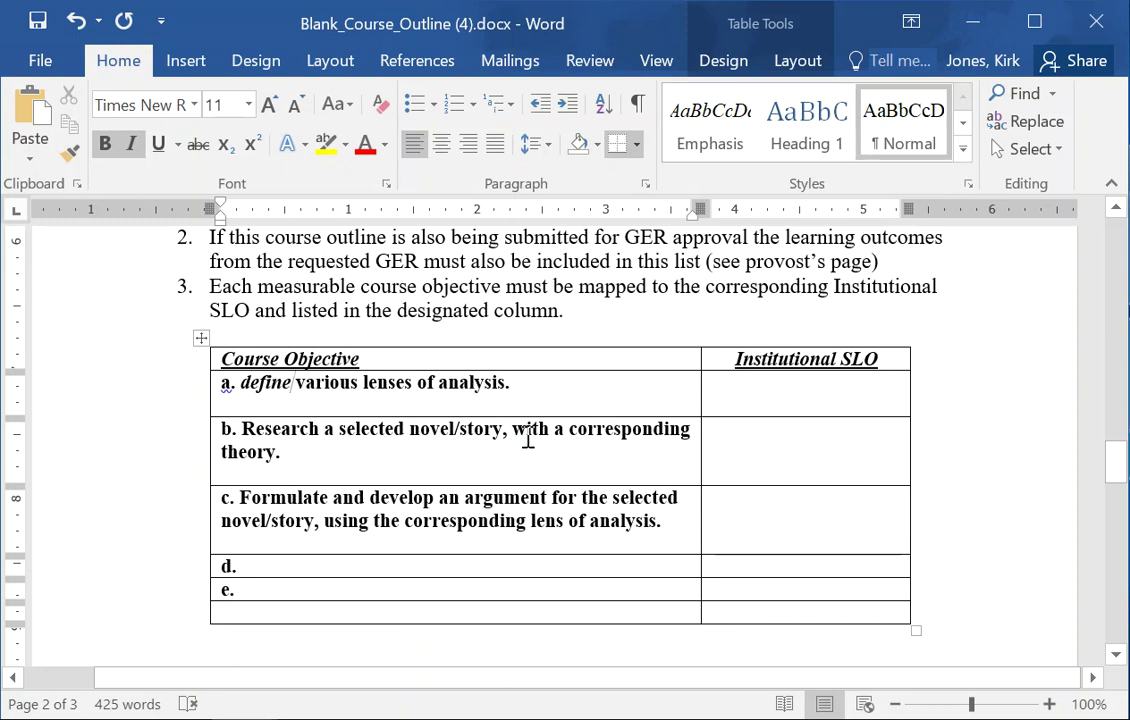
# Replace 'theory.' at the end of objective b with 'lens of analysis'
pyautogui.scroll(5, 528, 440)
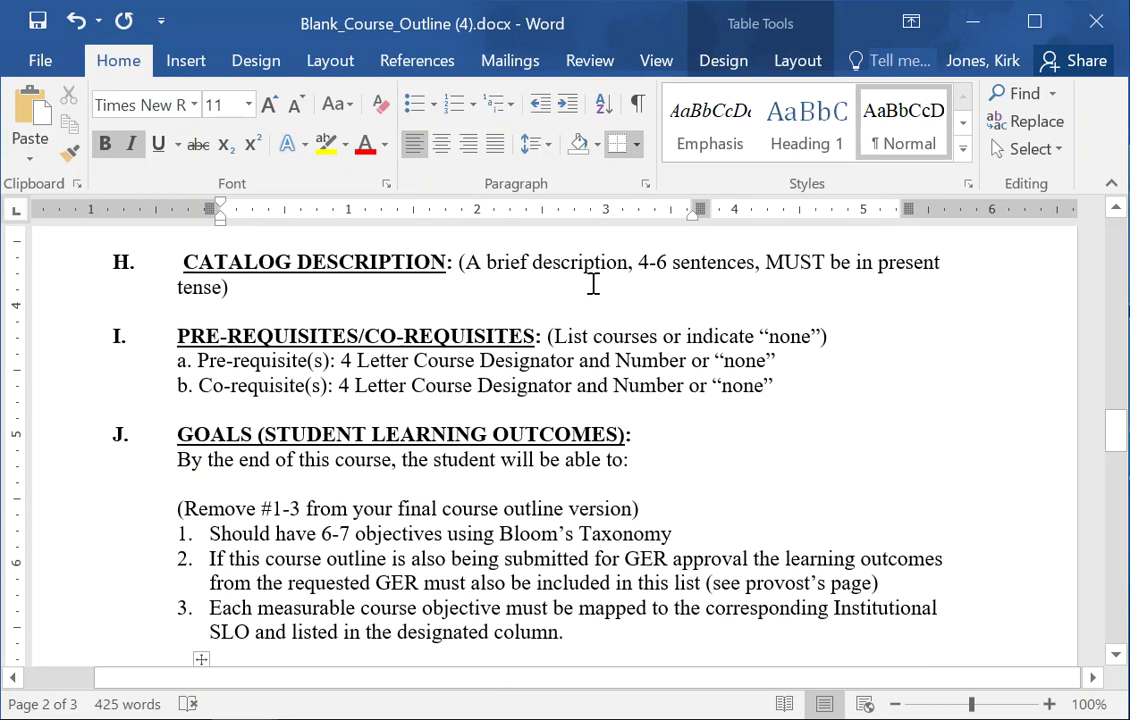
pyautogui.scroll(-5, 540, 416)
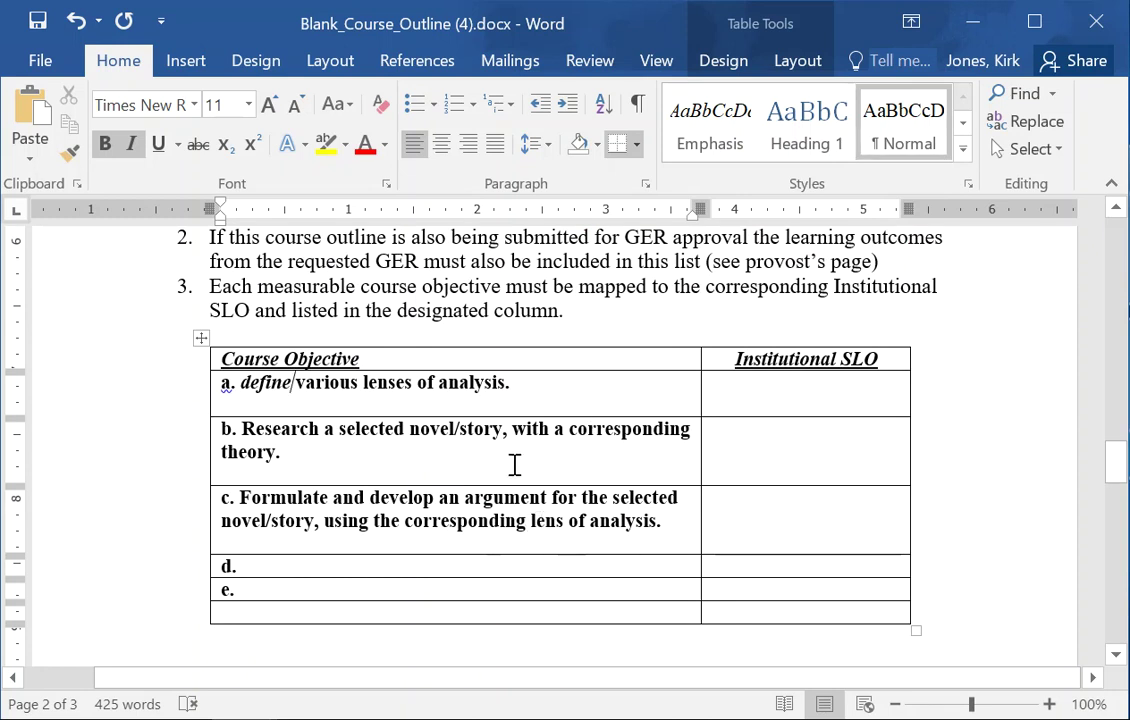
pyautogui.moveTo(520, 458); pyautogui.dragTo(247, 461)
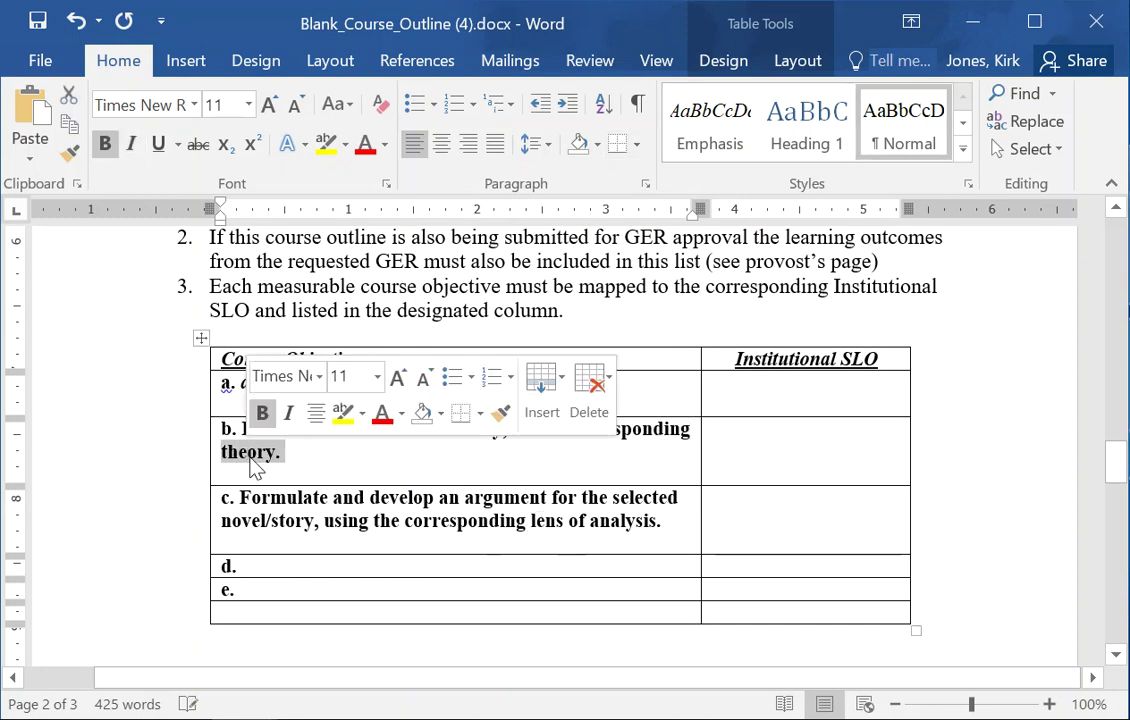
pyautogui.press('BackSpace')
pyautogui.write('lens of analysis')
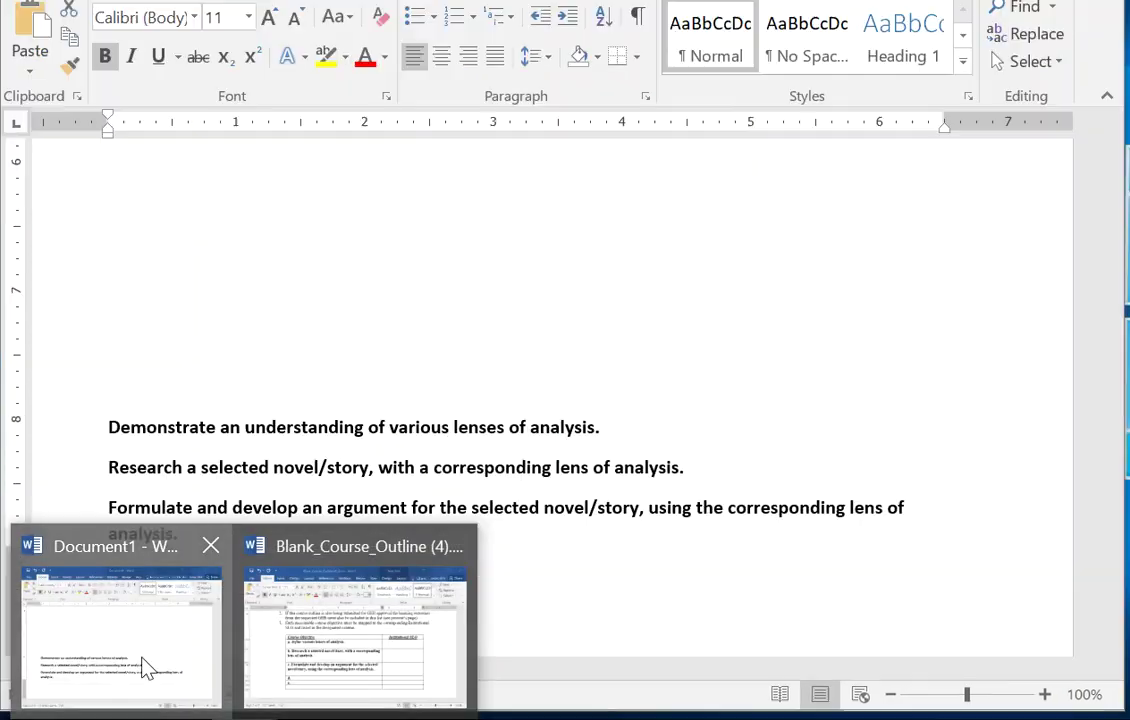
# Select the whole measurability checklist in Document1, then return to Blank_Course_Outline
pyautogui.click(145, 668)
pyautogui.scroll(15, 393, 533)
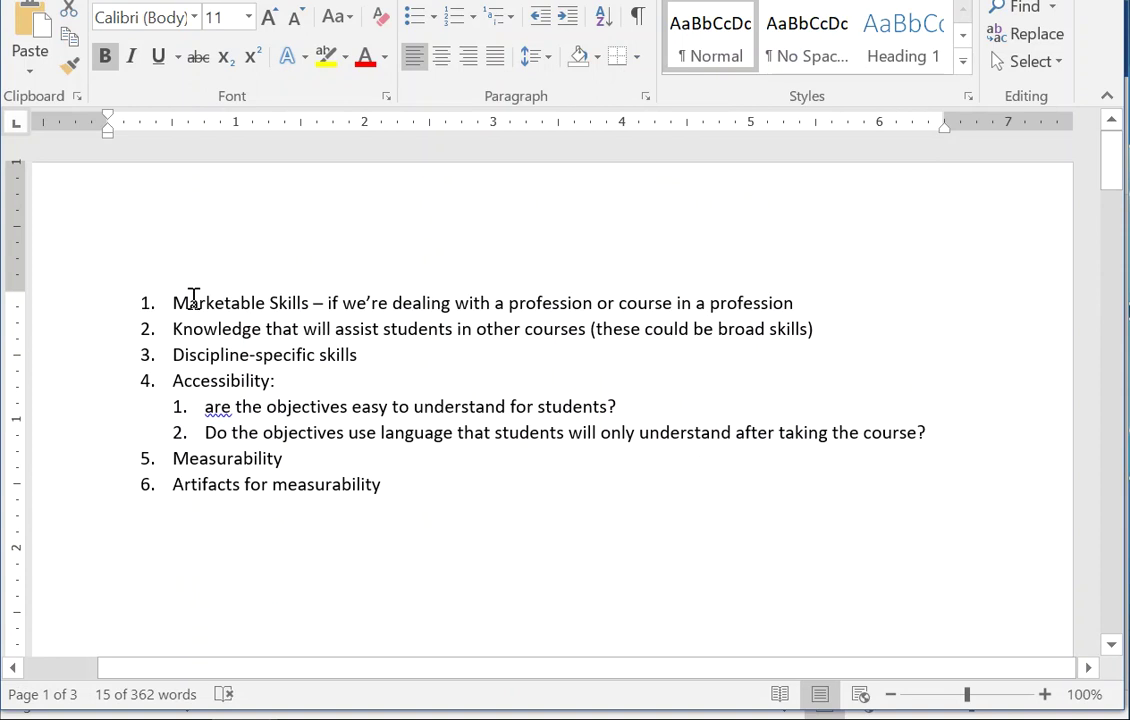
pyautogui.moveTo(174, 298); pyautogui.dragTo(401, 489)
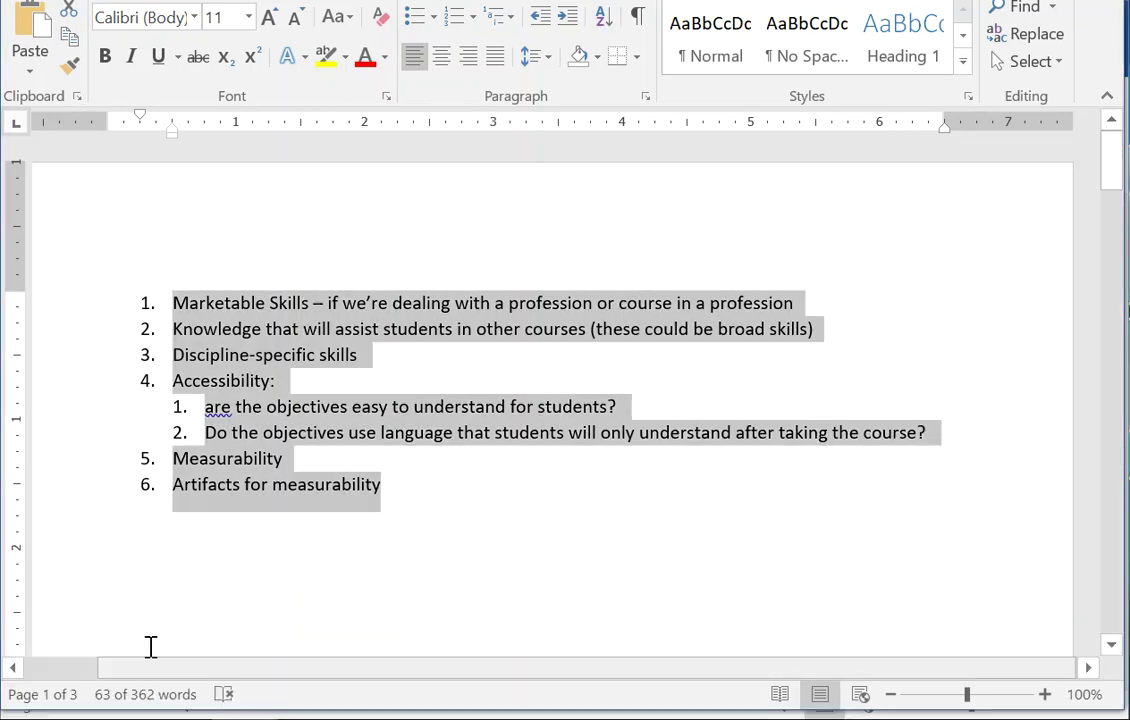
pyautogui.moveTo(262, 700)
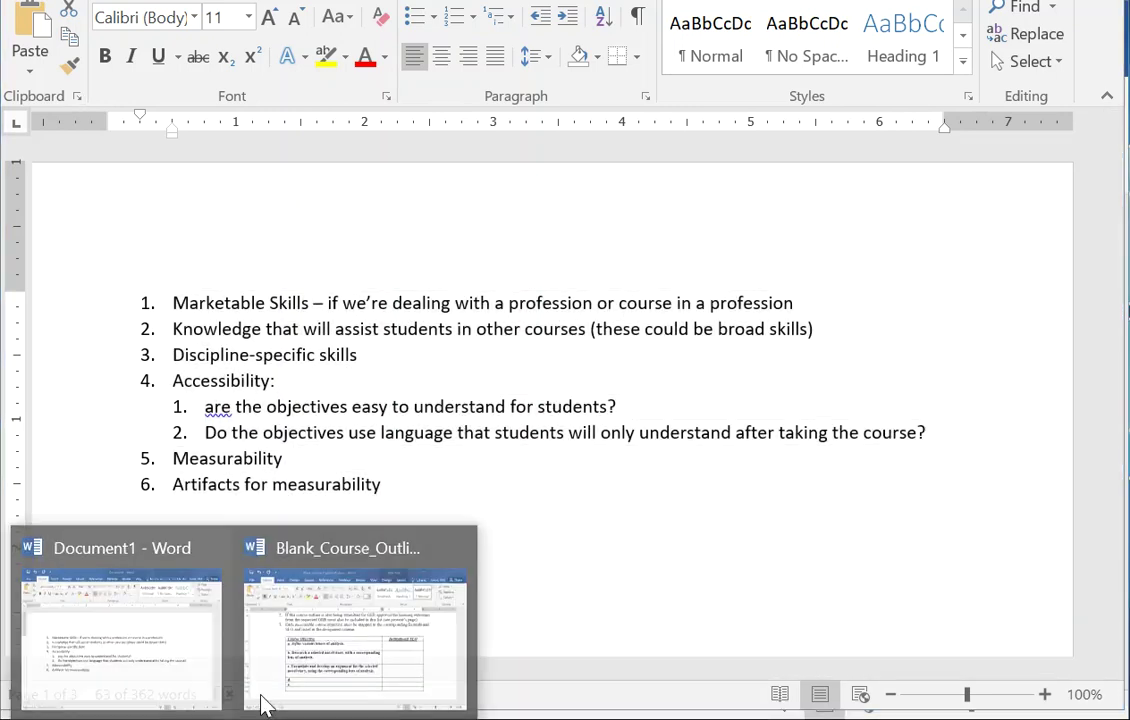
pyautogui.click(345, 605)
pyautogui.scroll(-1, 421, 431)
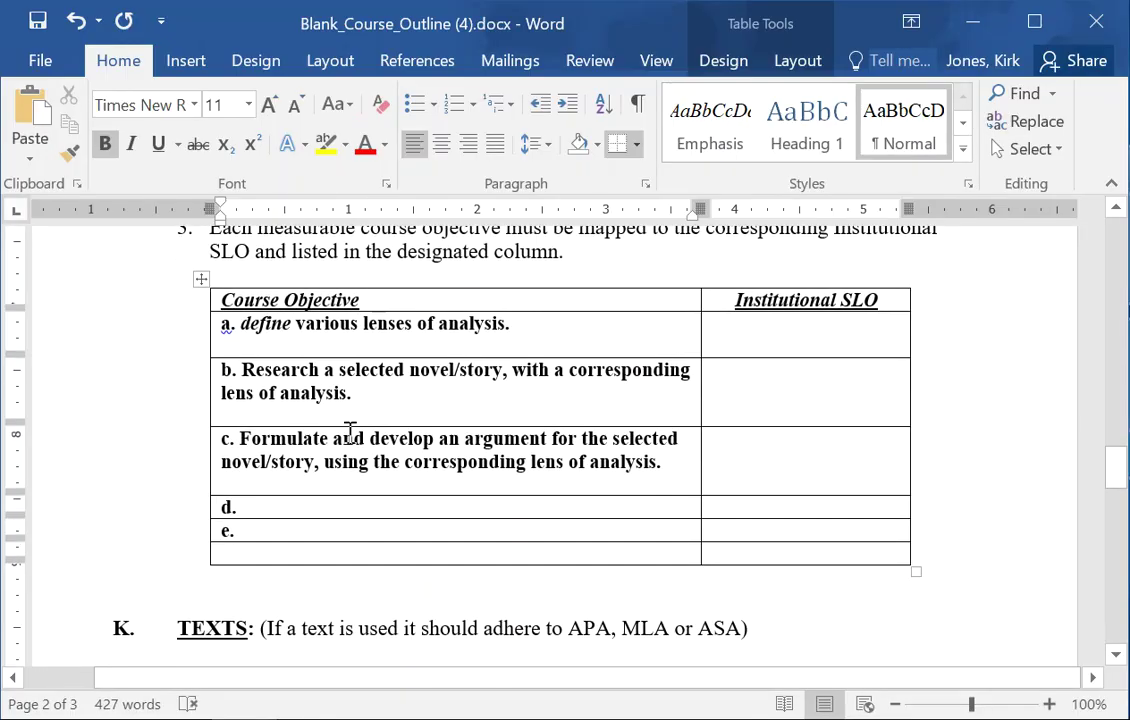
pyautogui.scroll(1, 350, 423)
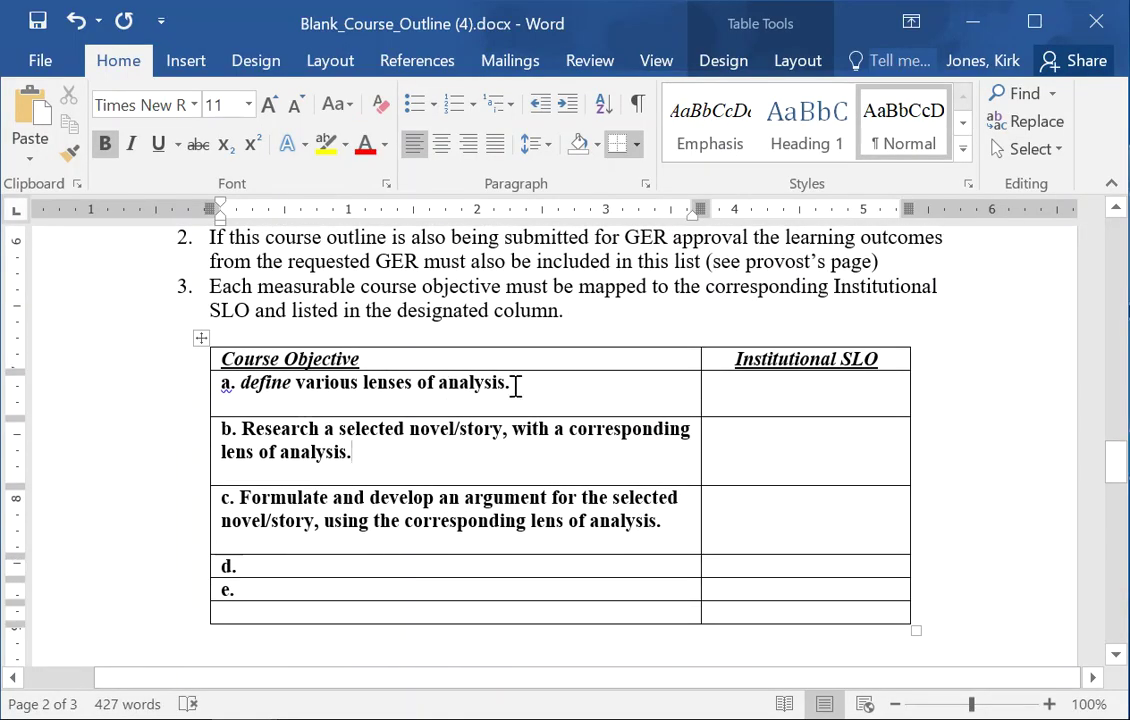
pyautogui.scroll(8, 515, 385)
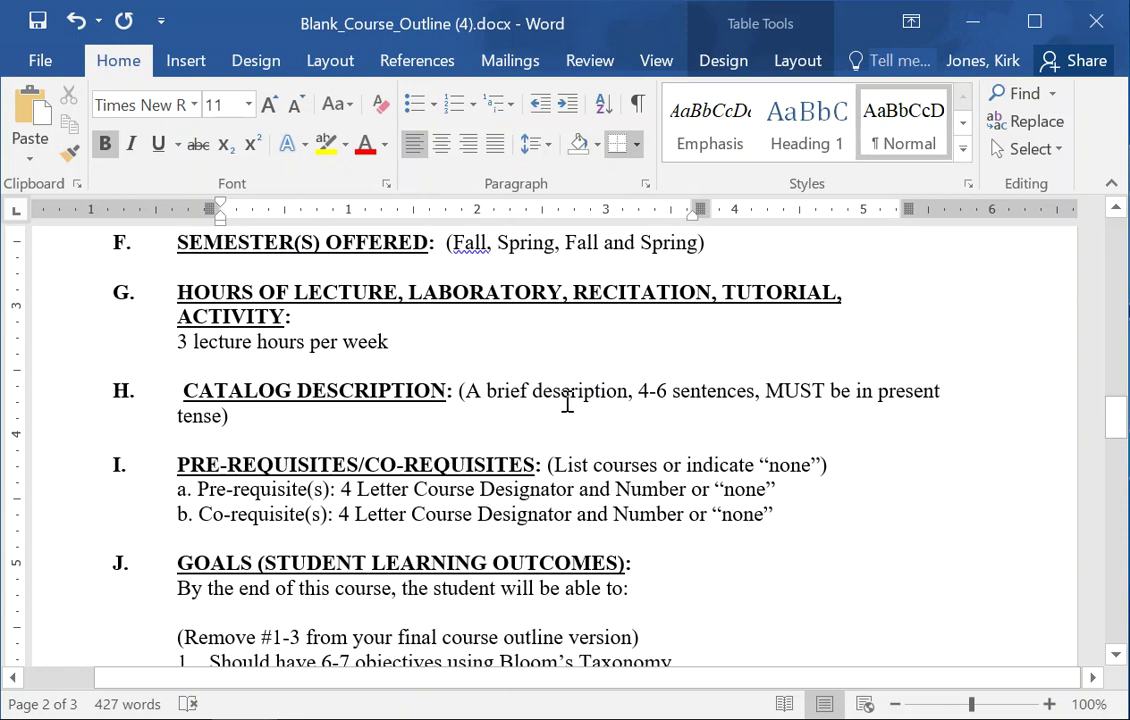
pyautogui.scroll(-7, 567, 403)
pyautogui.moveTo(525, 381); pyautogui.dragTo(220, 383)
pyautogui.click(381, 457)
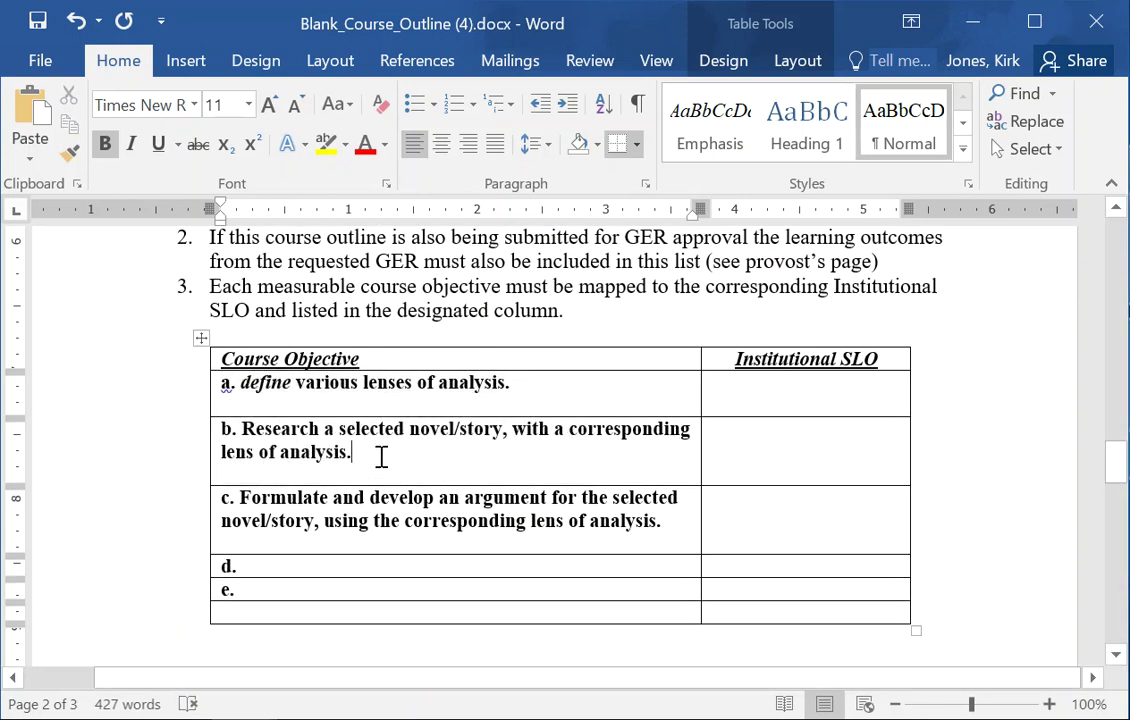
pyautogui.moveTo(381, 457); pyautogui.dragTo(220, 440)
pyautogui.moveTo(676, 527); pyautogui.dragTo(272, 521)
pyautogui.click(231, 384)
pyautogui.moveTo(244, 719)
pyautogui.click(110, 620)
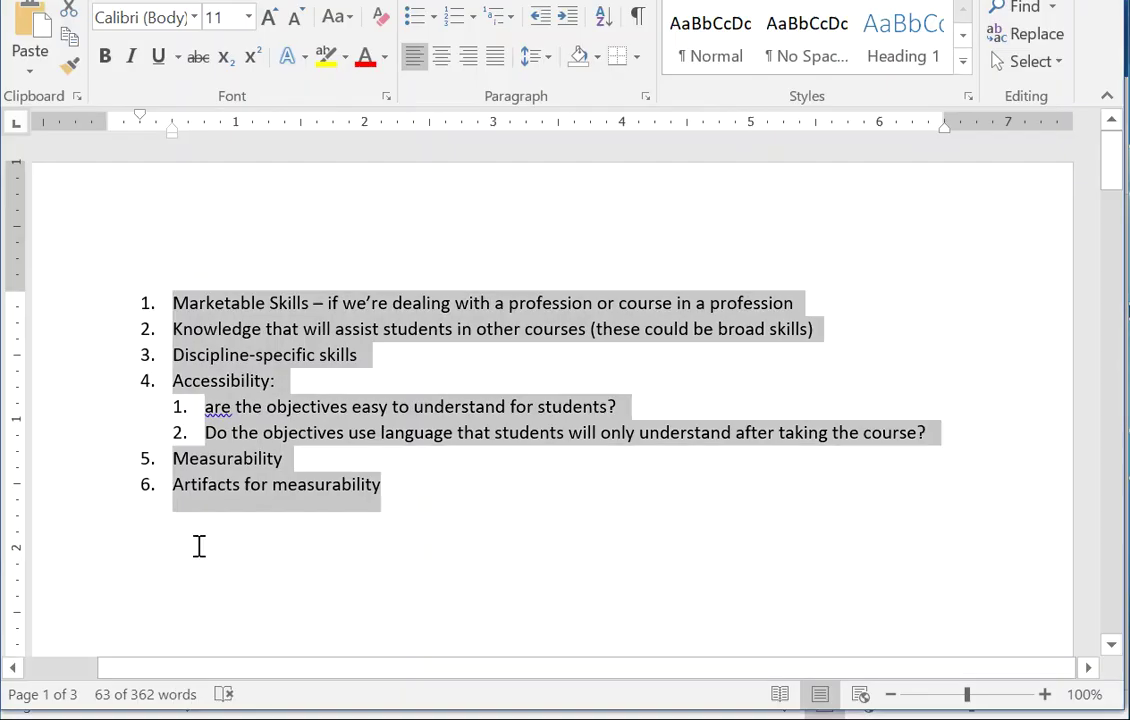
pyautogui.click(357, 484)
pyautogui.moveTo(410, 486); pyautogui.dragTo(197, 483)
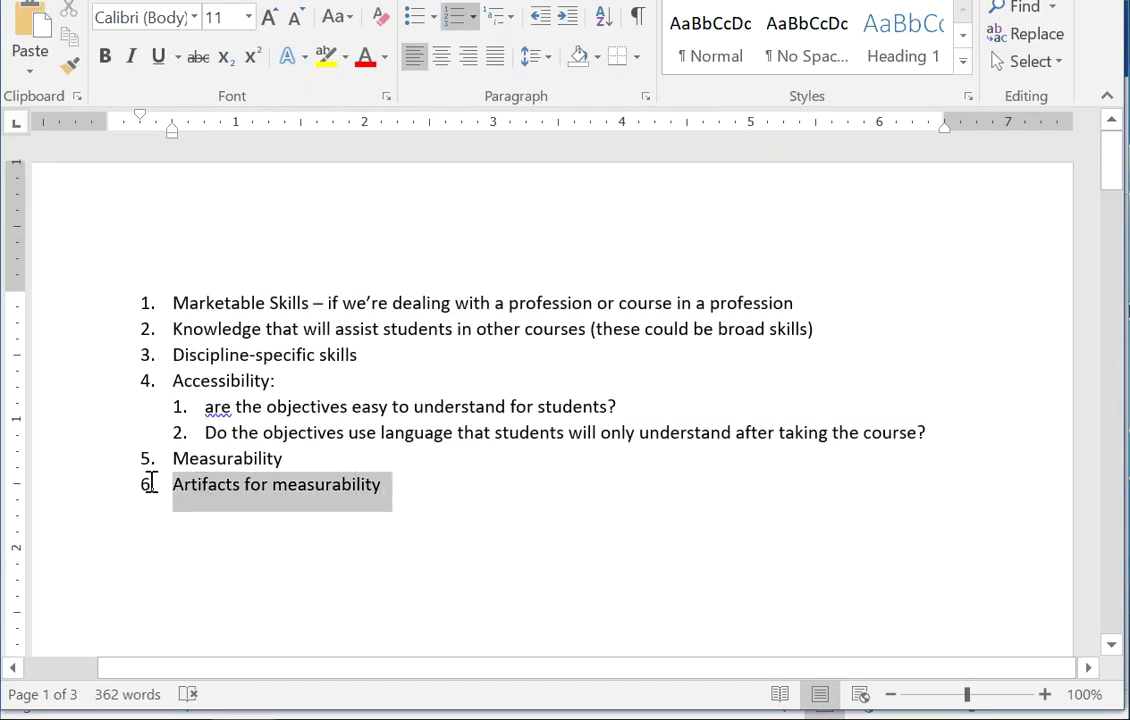
pyautogui.moveTo(244, 719)
pyautogui.click(353, 605)
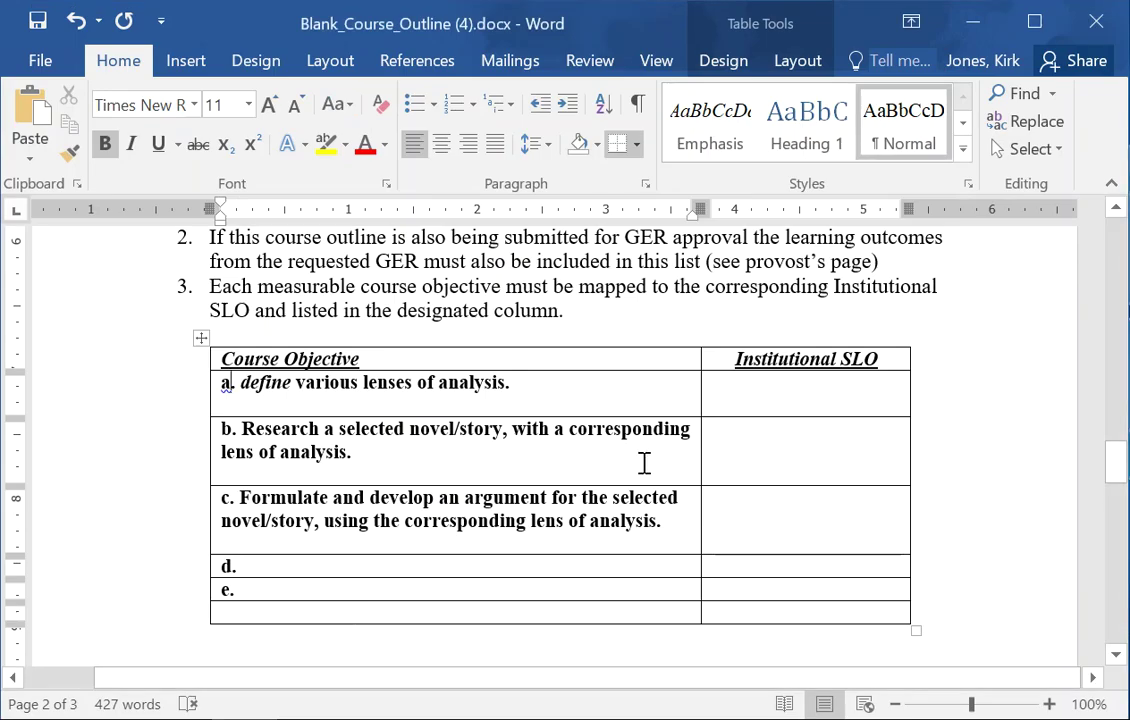
pyautogui.scroll(-3, 645, 462)
pyautogui.click(230, 256)
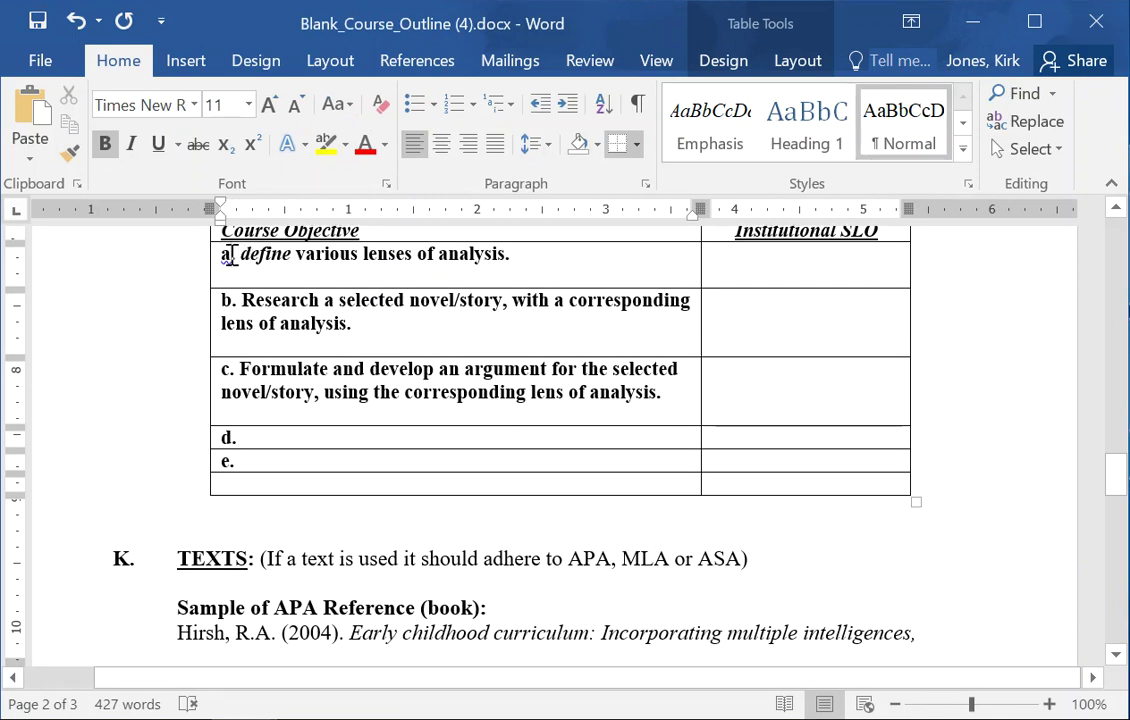
pyautogui.moveTo(226, 255); pyautogui.dragTo(510, 256)
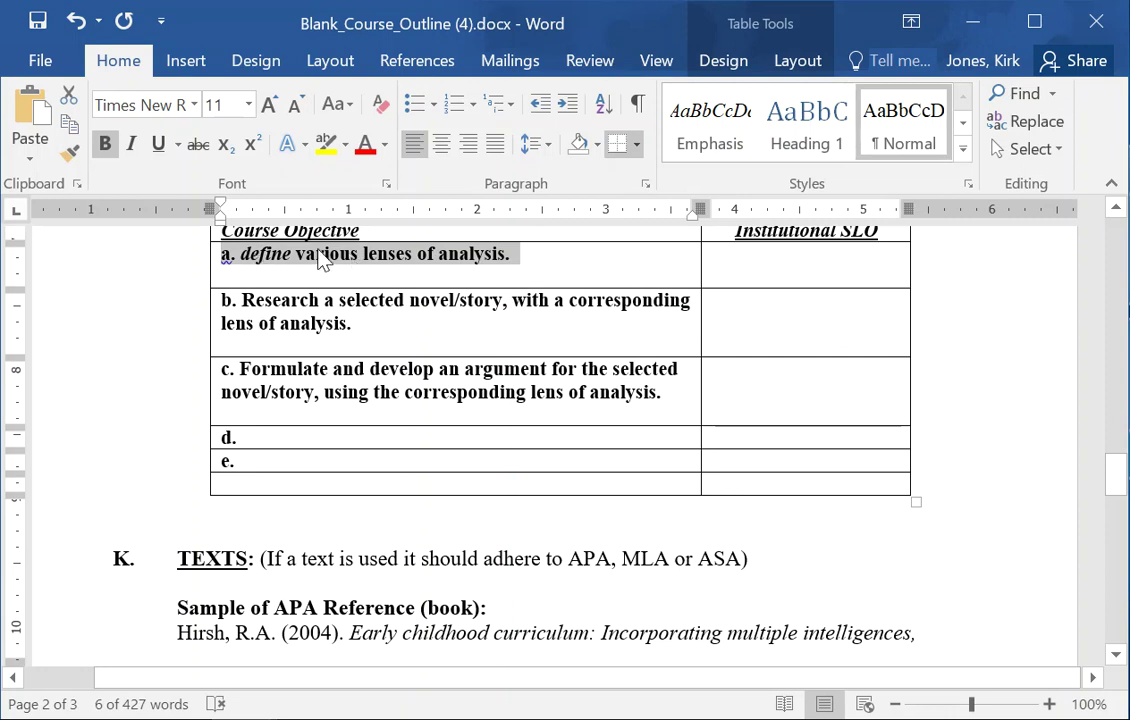
pyautogui.moveTo(240, 256); pyautogui.dragTo(302, 256)
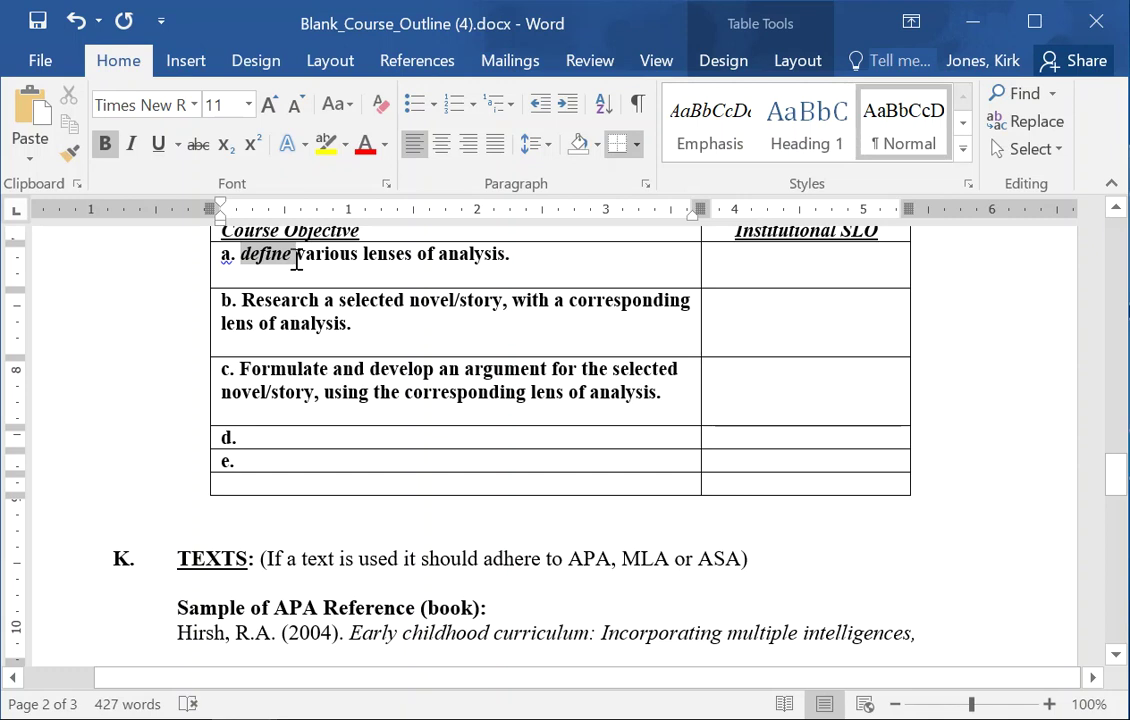
pyautogui.click(239, 300)
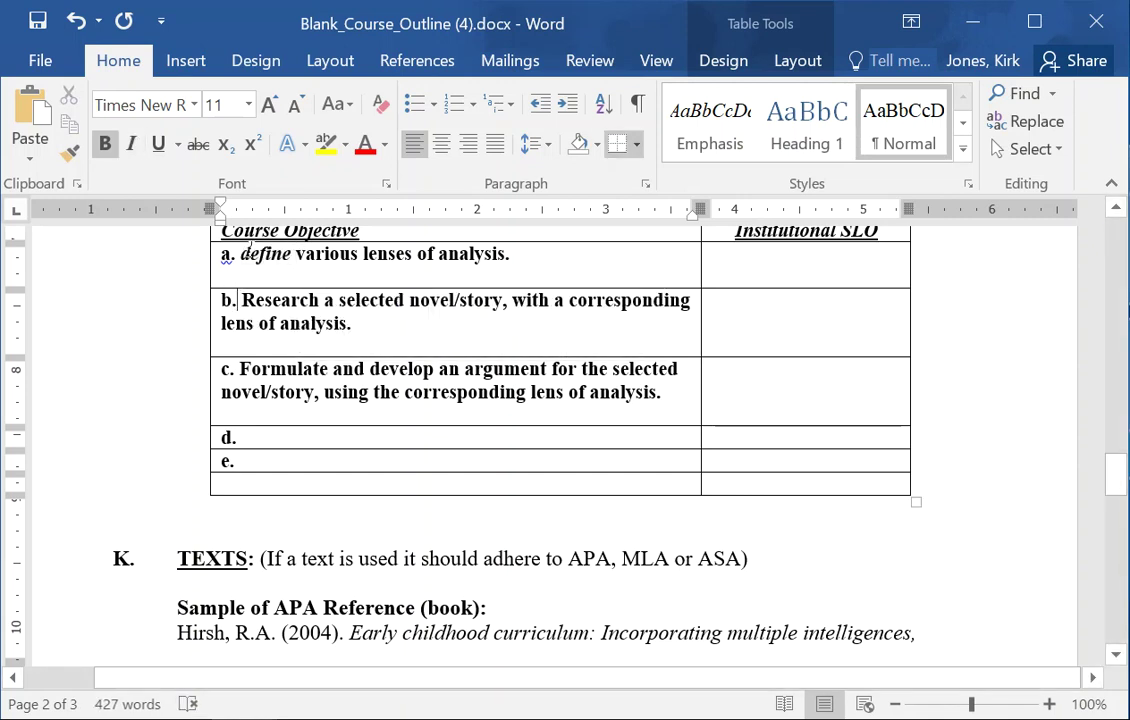
pyautogui.moveTo(240, 254); pyautogui.dragTo(300, 260)
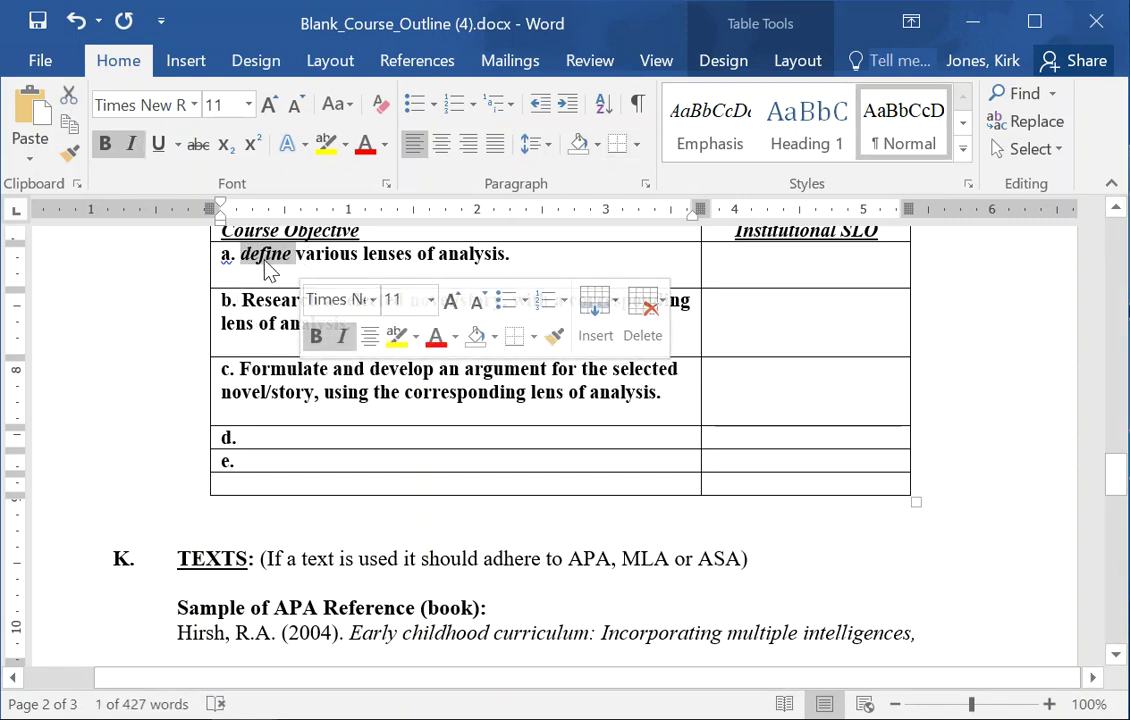
pyautogui.click(517, 254)
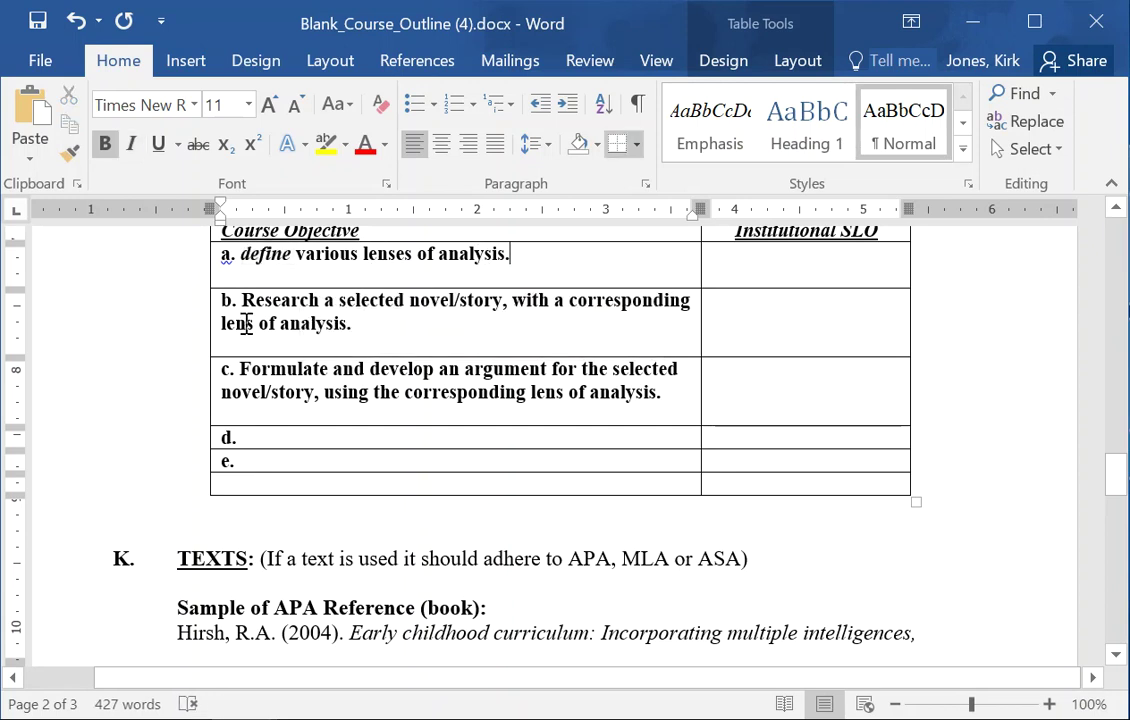
pyautogui.moveTo(243, 300); pyautogui.dragTo(371, 323)
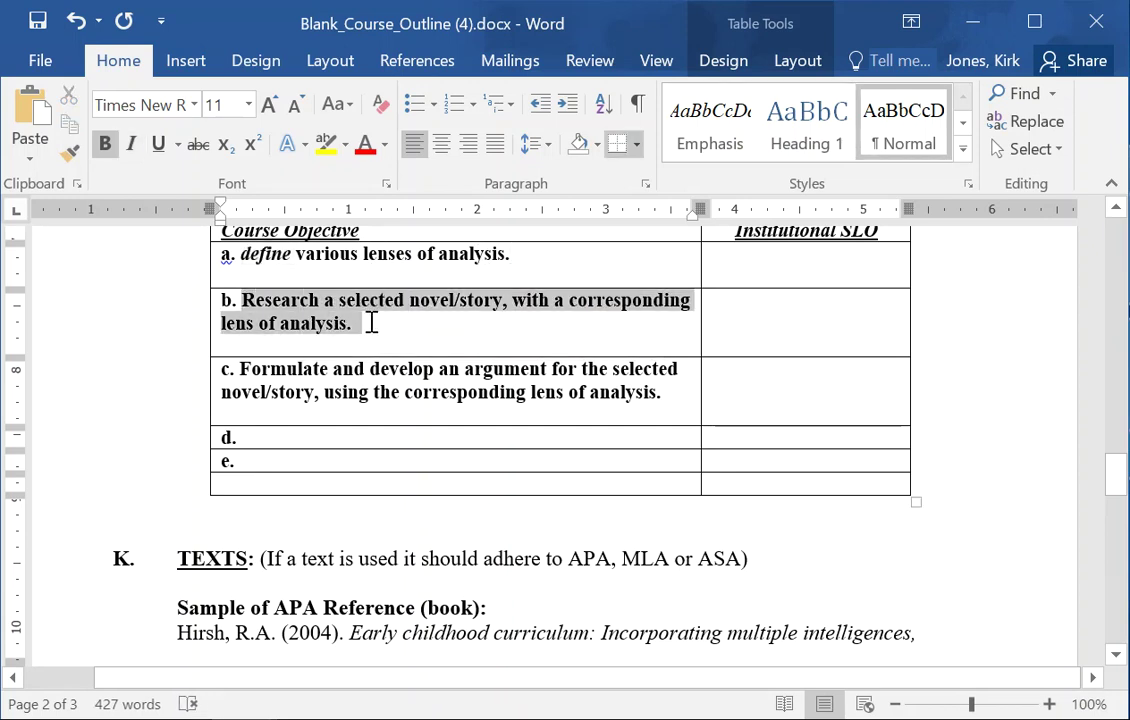
pyautogui.click(356, 335)
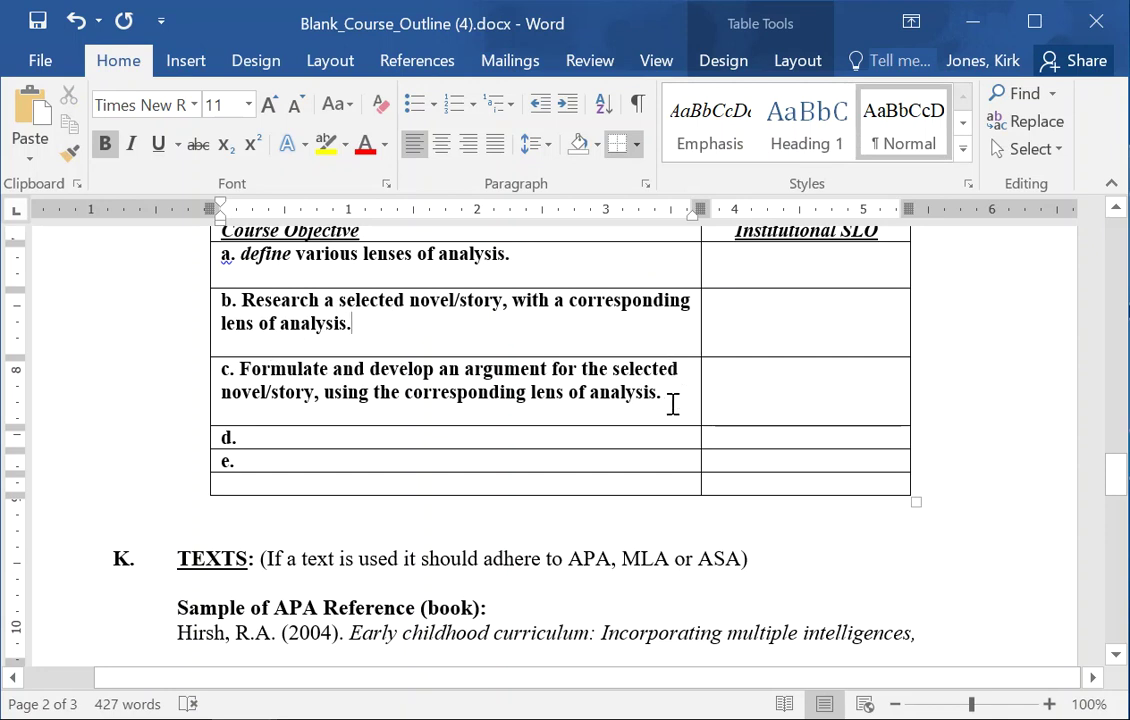
pyautogui.moveTo(673, 404); pyautogui.dragTo(241, 333)
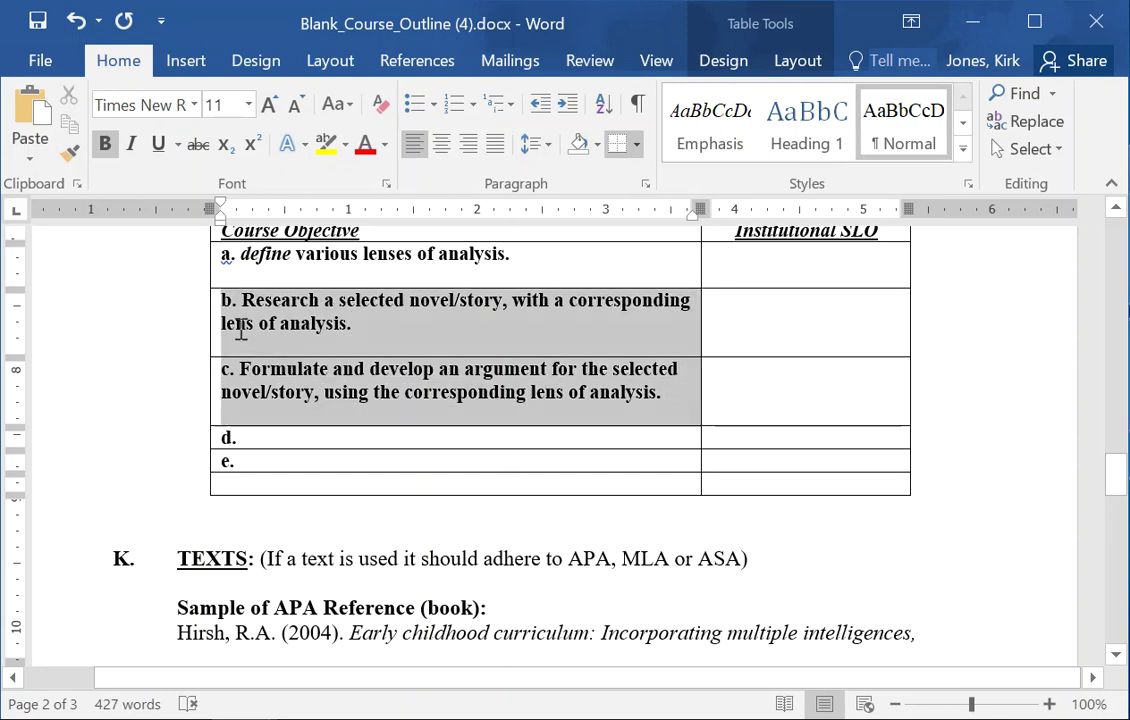
pyautogui.click(461, 320)
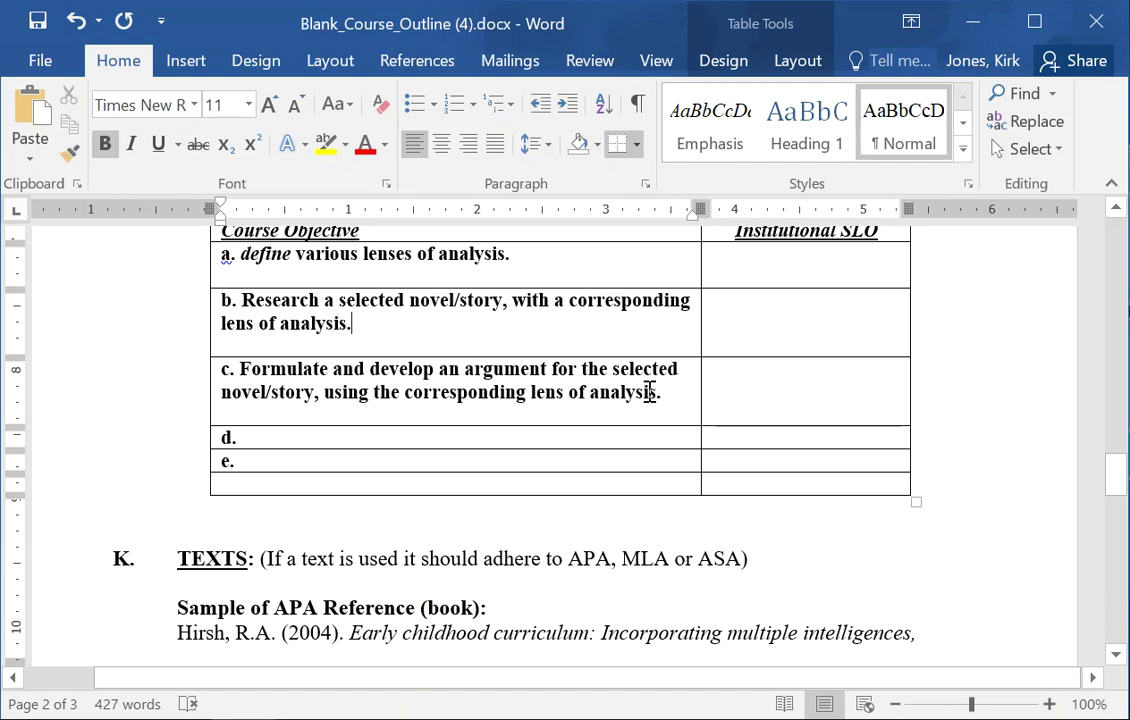
pyautogui.moveTo(656, 392); pyautogui.dragTo(240, 375)
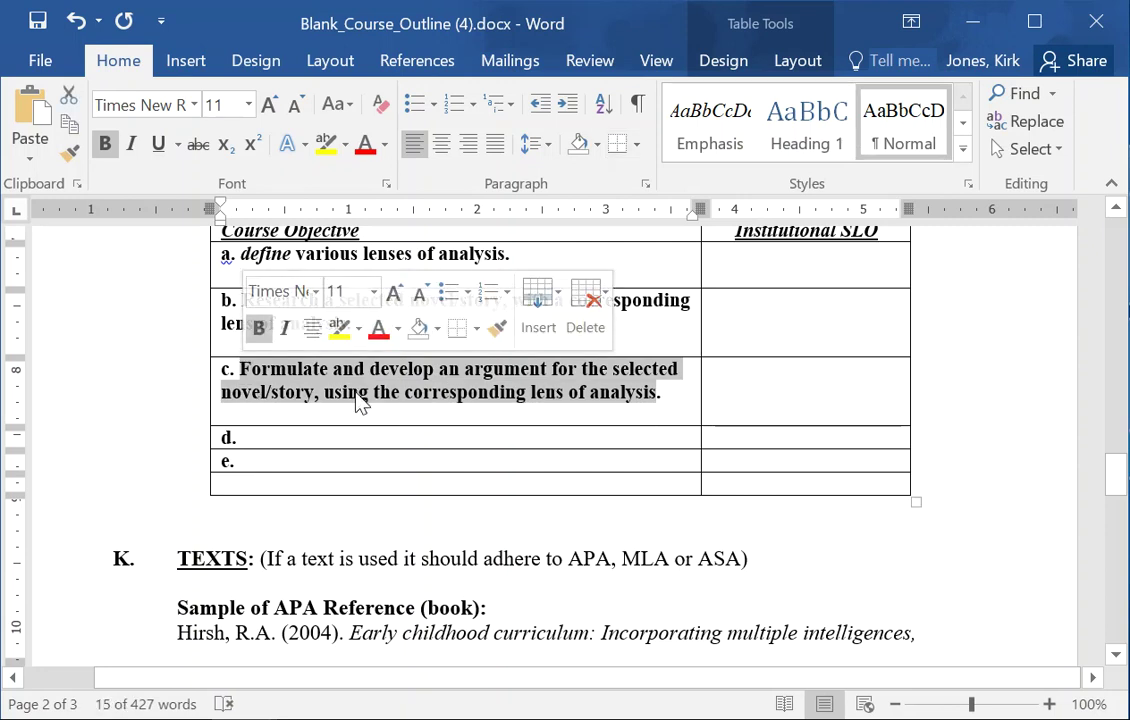
pyautogui.click(671, 394)
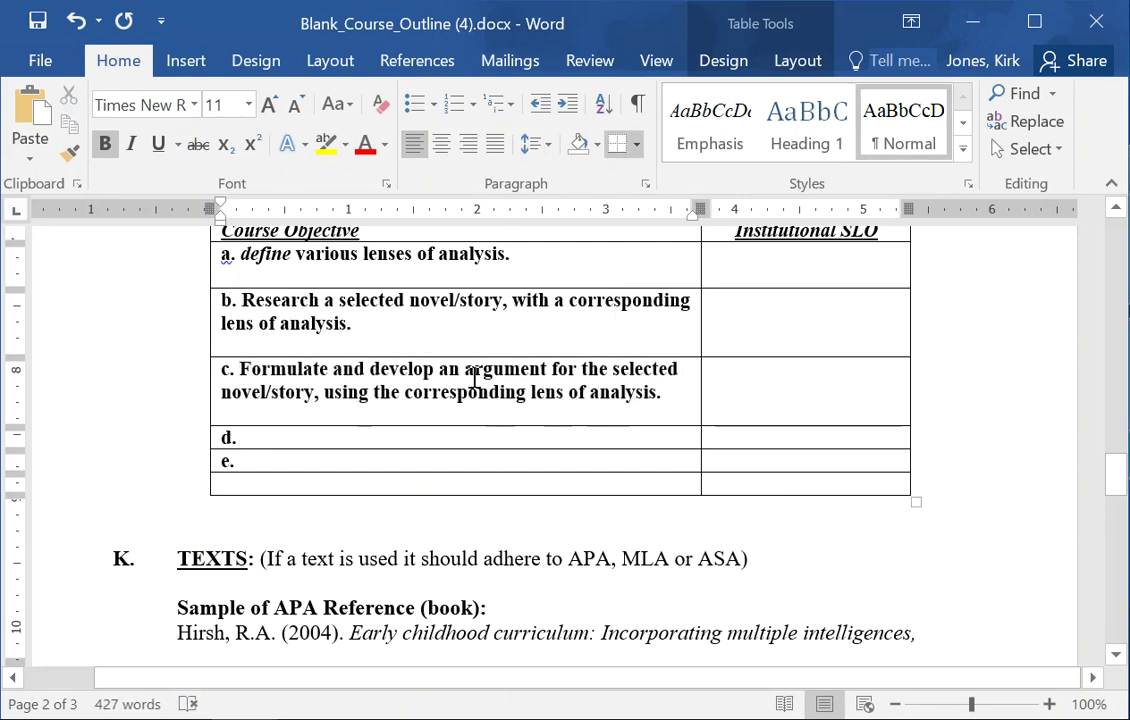
pyautogui.moveTo(369, 328); pyautogui.dragTo(242, 300)
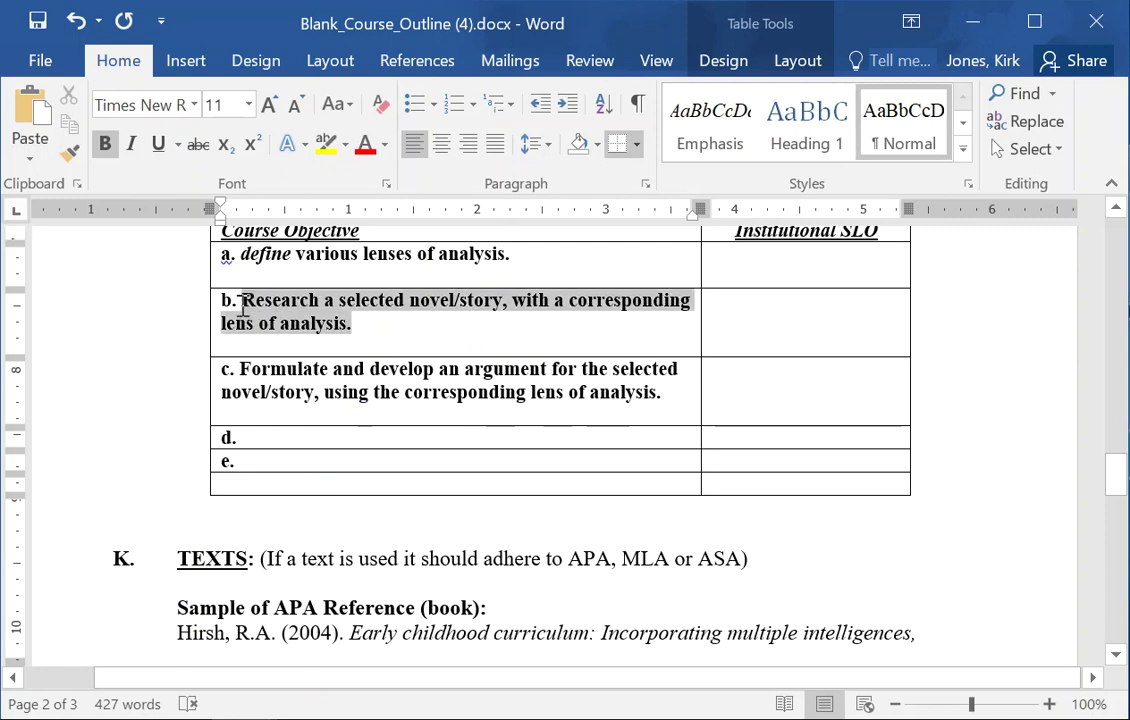
pyautogui.click(383, 330)
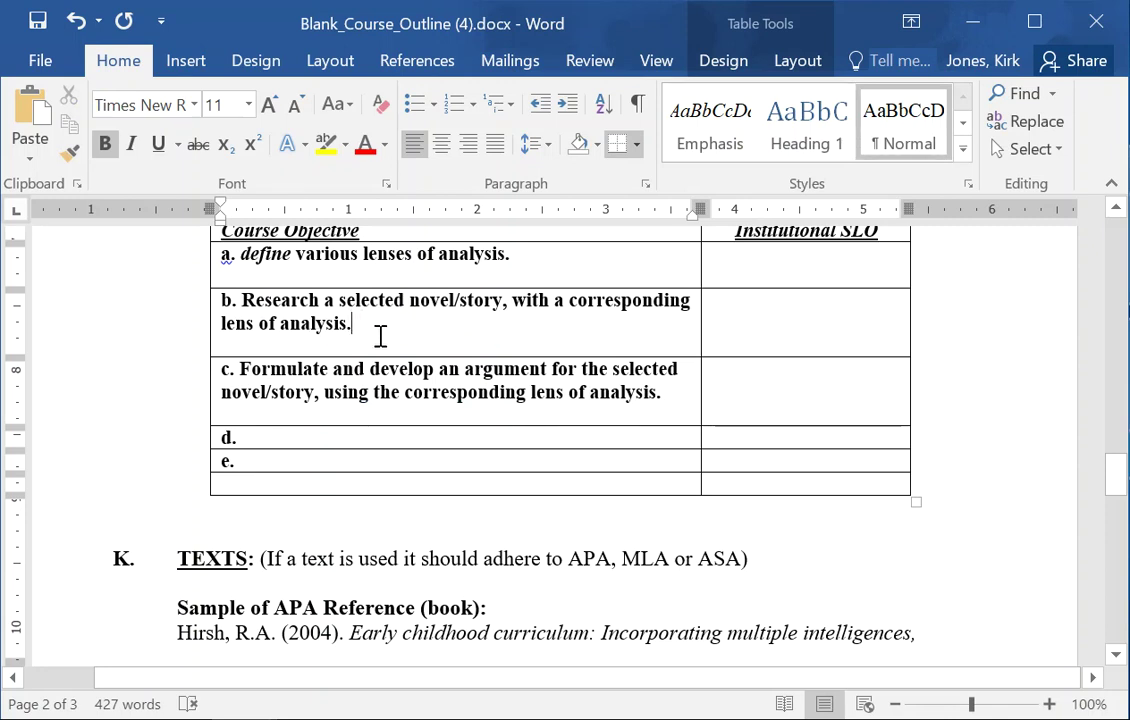
pyautogui.moveTo(657, 392); pyautogui.dragTo(219, 369)
pyautogui.moveTo(378, 331); pyautogui.dragTo(221, 305)
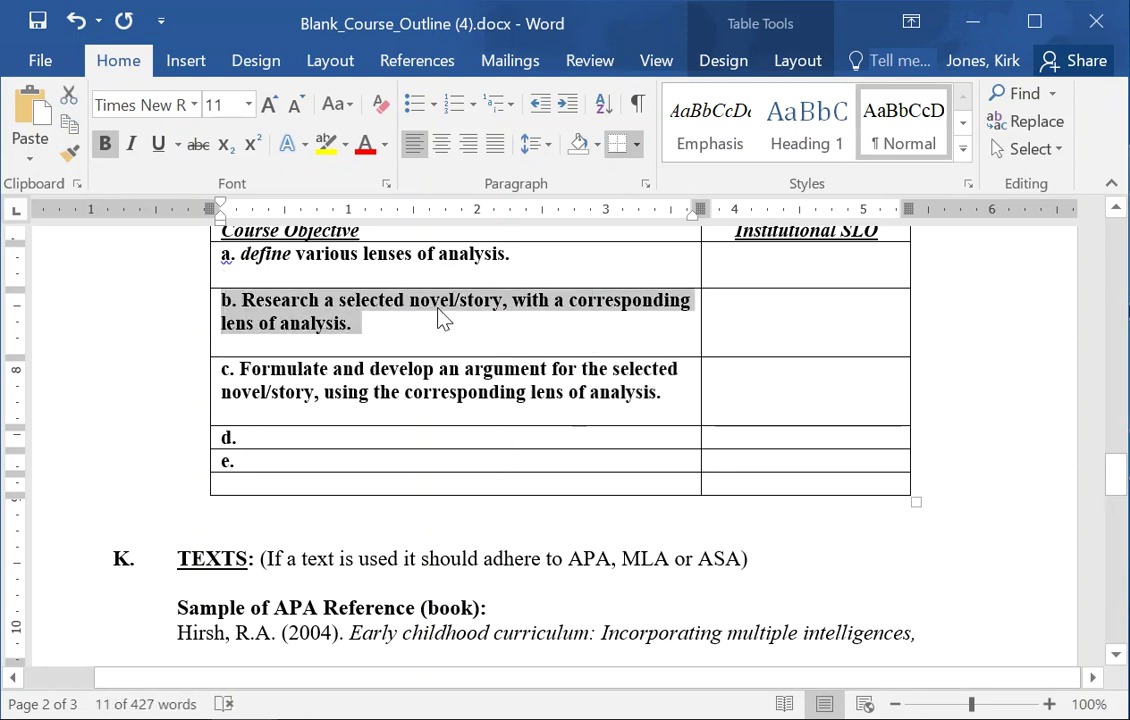
pyautogui.click(396, 325)
pyautogui.moveTo(227, 298); pyautogui.dragTo(361, 326)
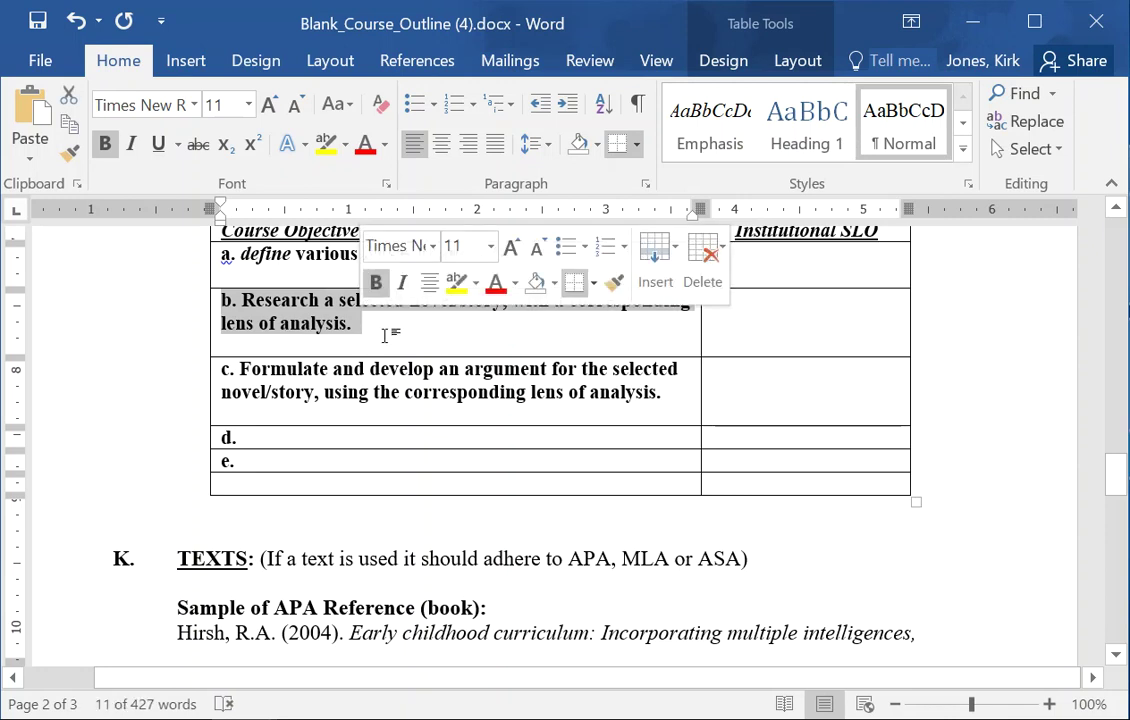
pyautogui.click(222, 299)
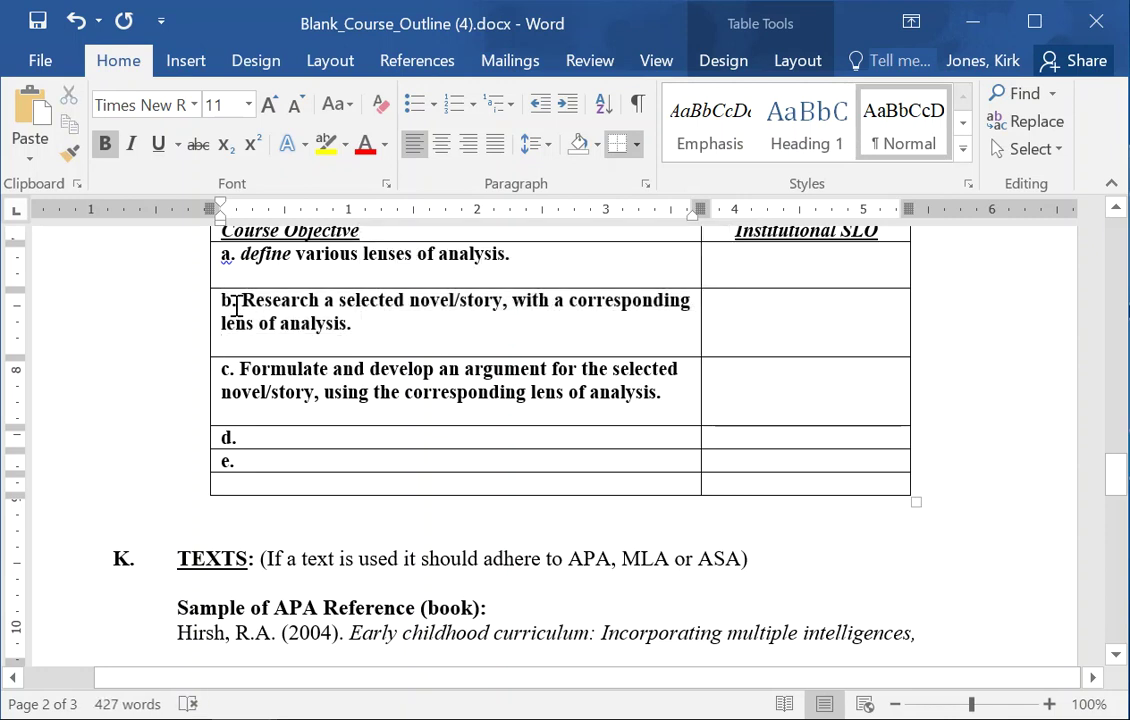
pyautogui.press('Down')
pyautogui.press('Down')
pyautogui.scroll(1, 672, 340)
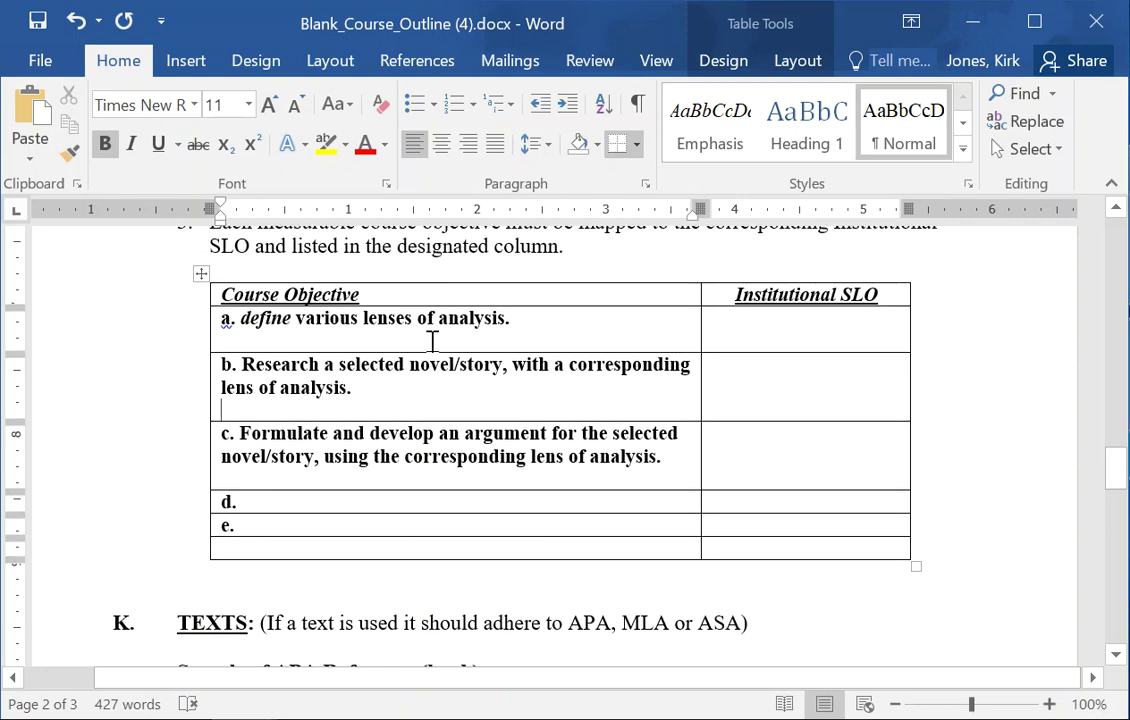
pyautogui.scroll(1, 400, 330)
pyautogui.scroll(1, 575, 313)
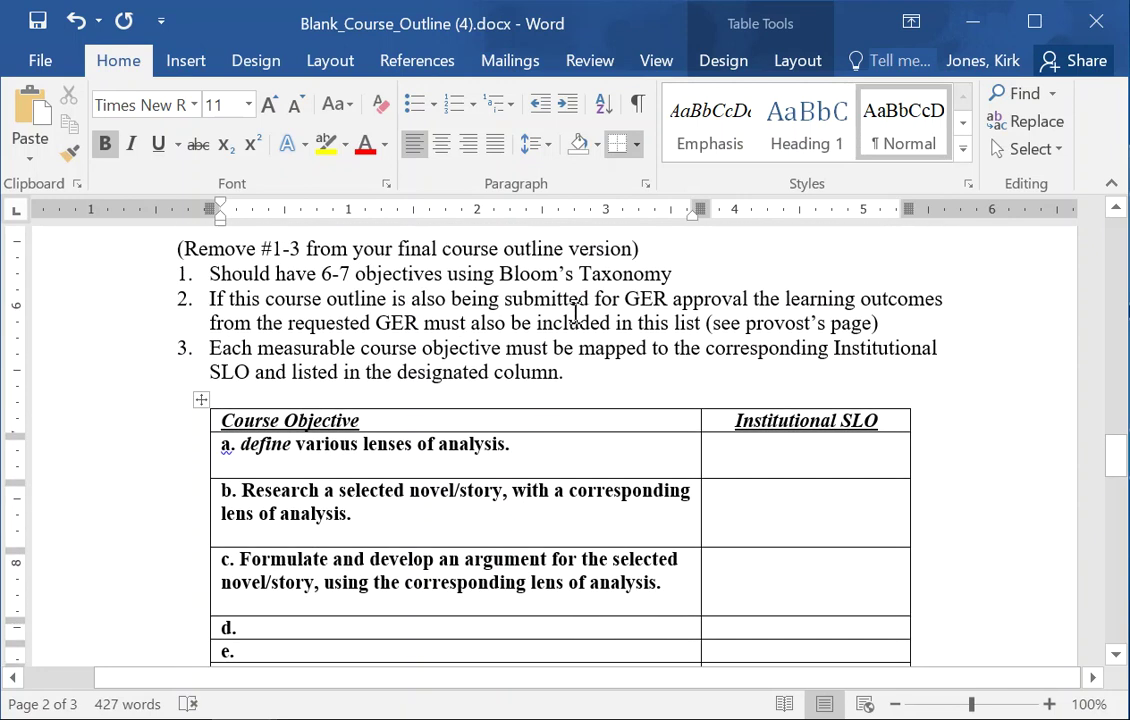